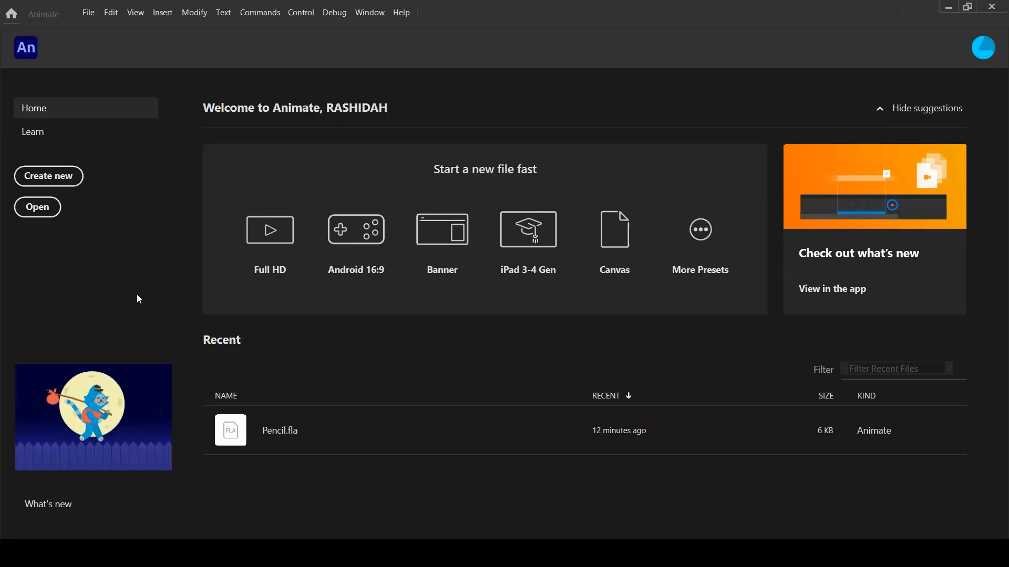
click(58, 372)
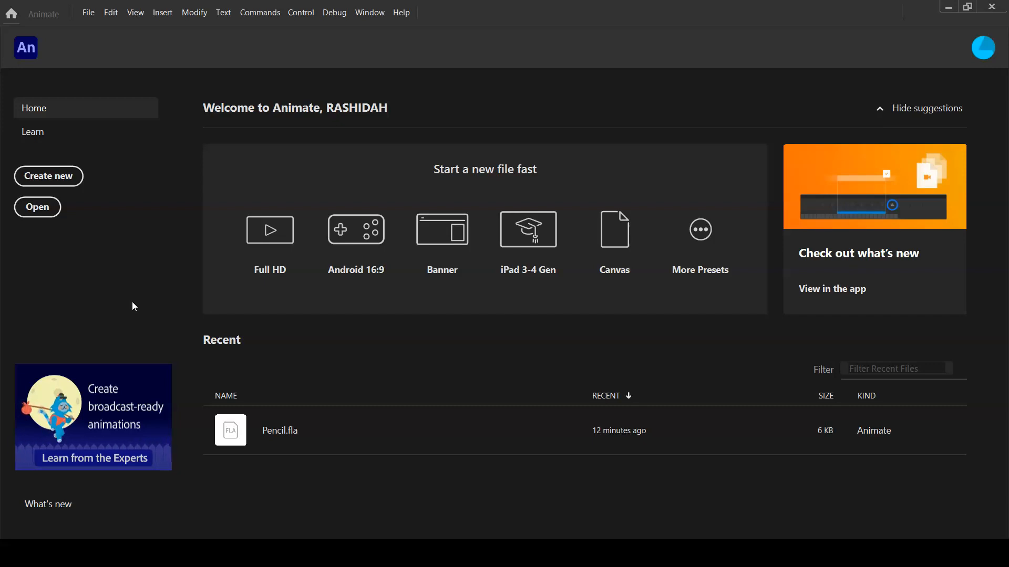
click(65, 130)
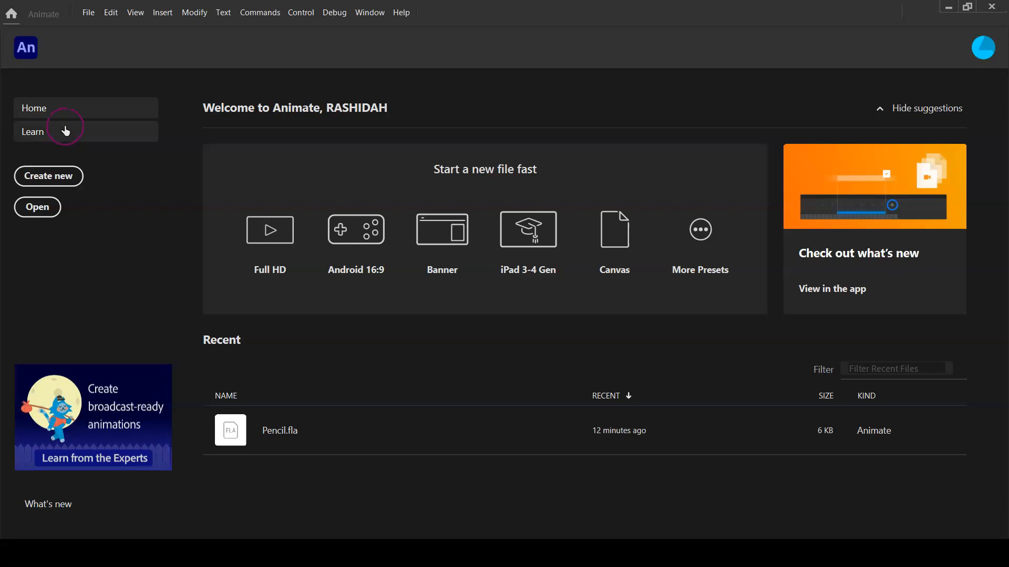
Create a new Character Animation document from the Standard 640 x 480 preset
click(58, 180)
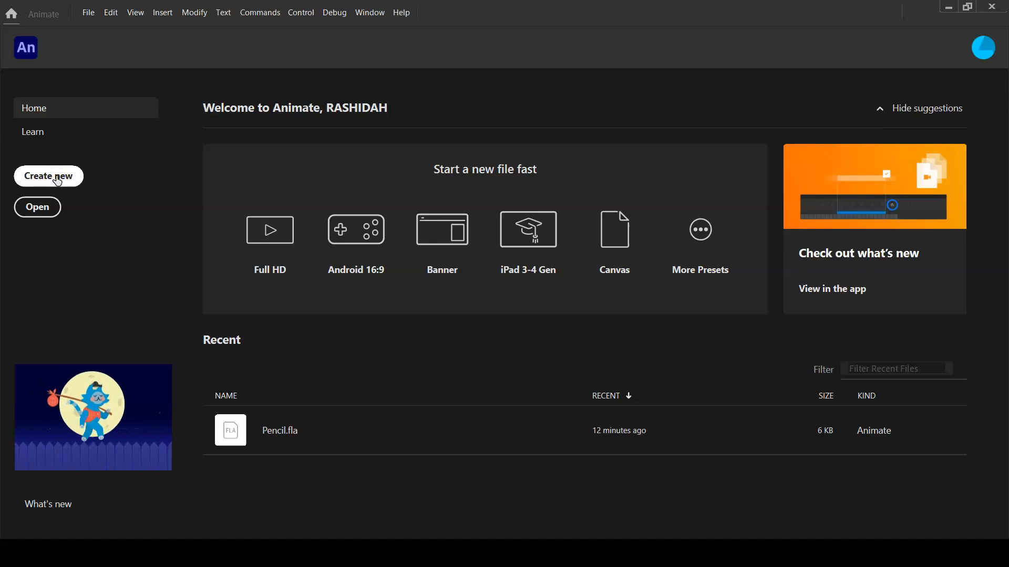
click(58, 180)
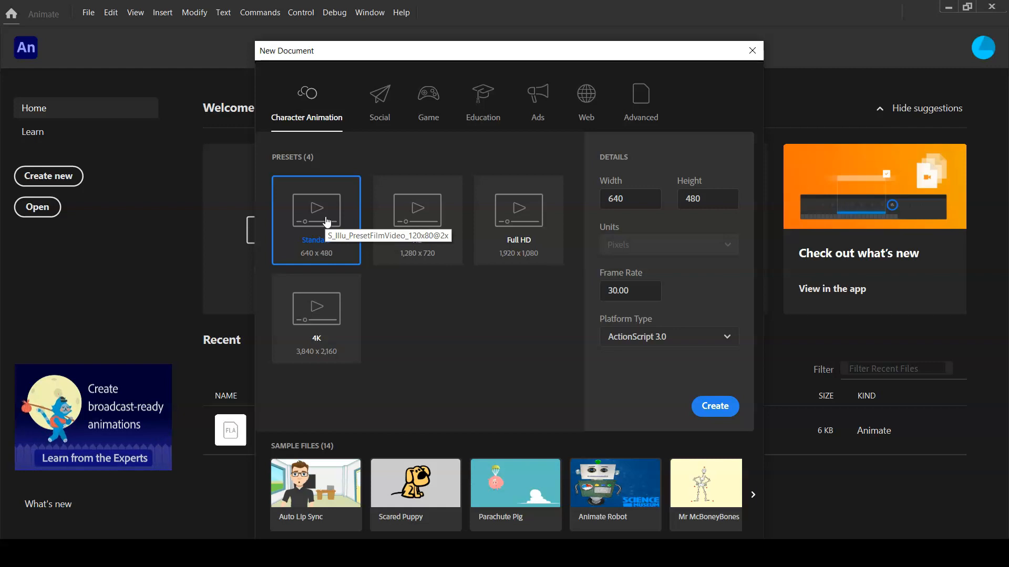
click(397, 128)
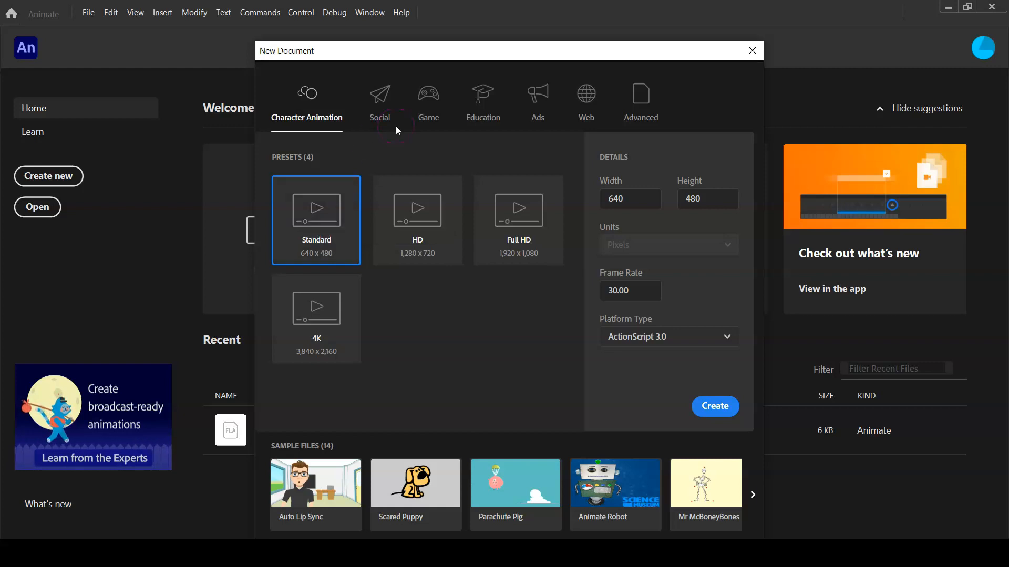
click(308, 95)
click(311, 219)
click(718, 407)
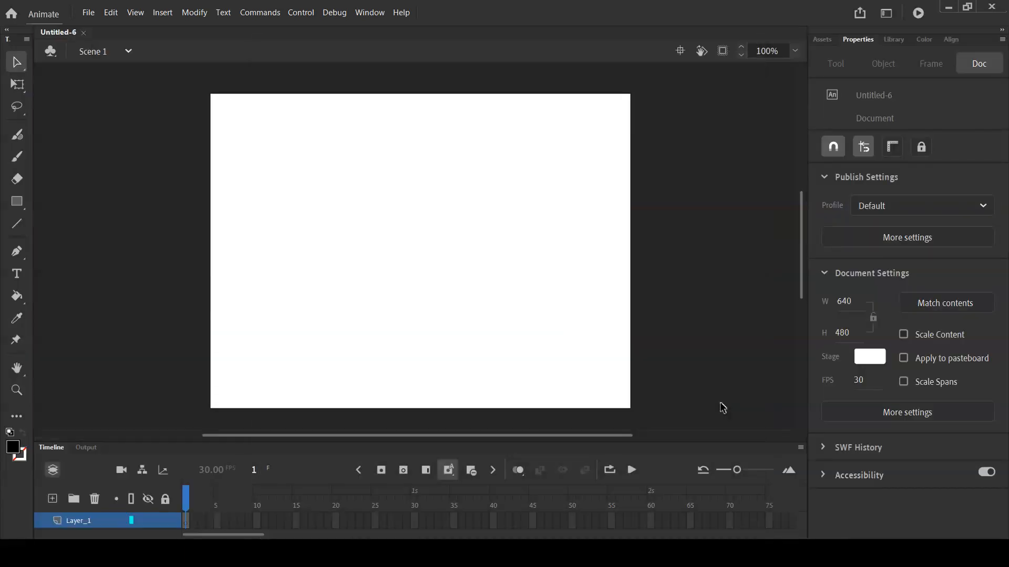
click(167, 256)
click(369, 17)
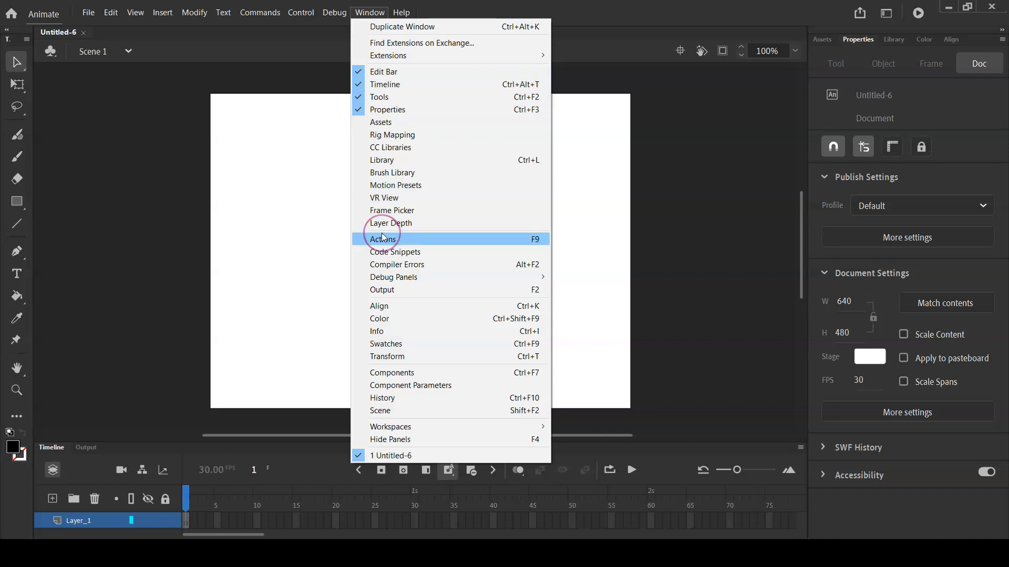
click(109, 251)
click(272, 440)
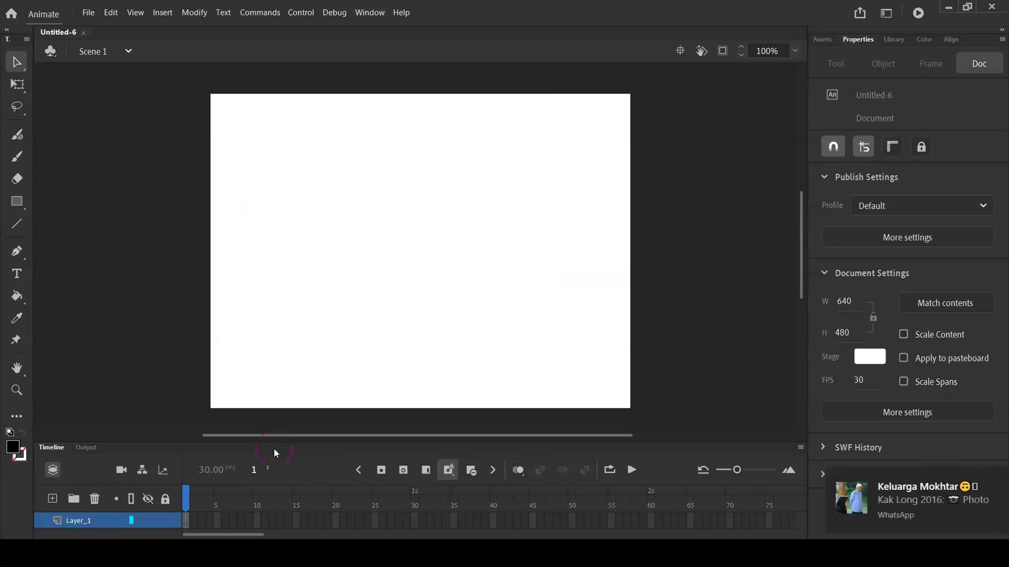
click(985, 479)
click(361, 282)
click(130, 241)
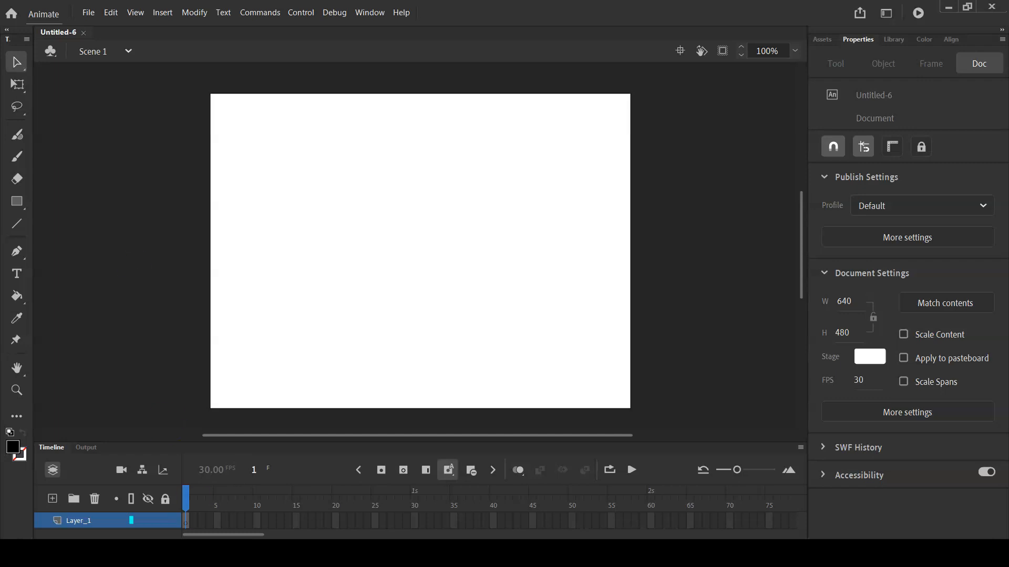
On frame 1, draw a black circle about 90 px wide with the Oval tool near the stage's lower-left corner
click(187, 522)
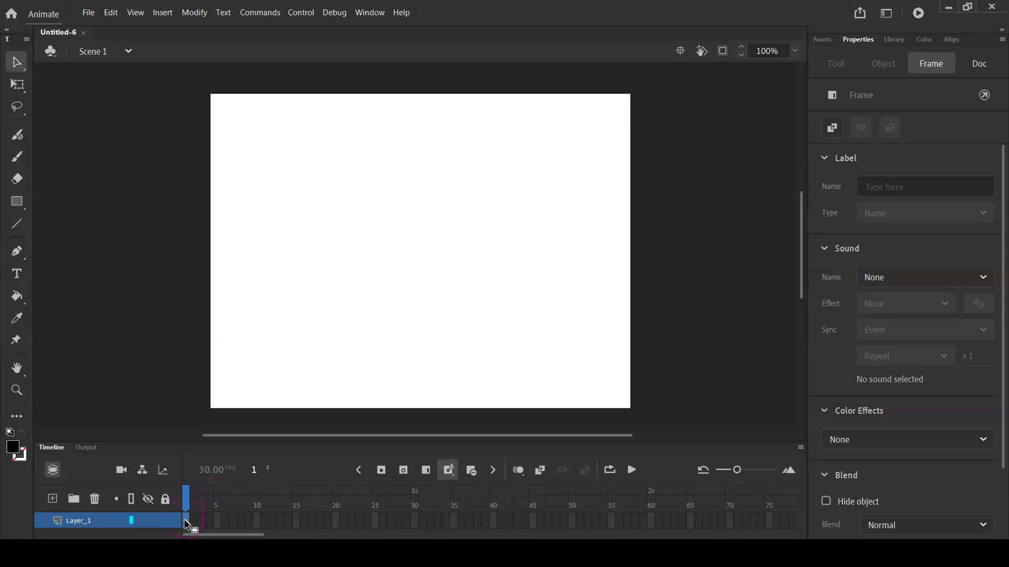
click(18, 202)
click(20, 202)
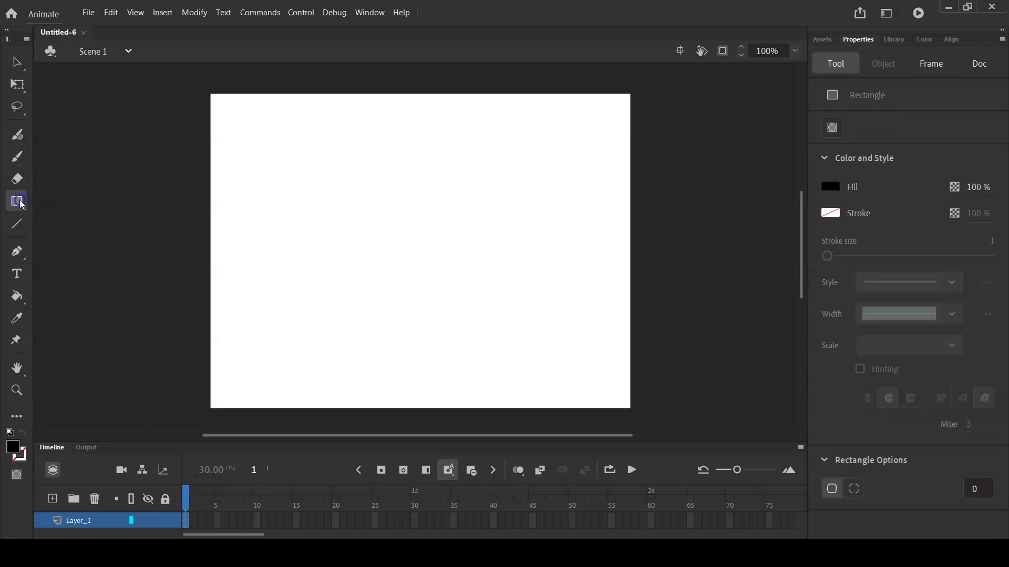
click(76, 252)
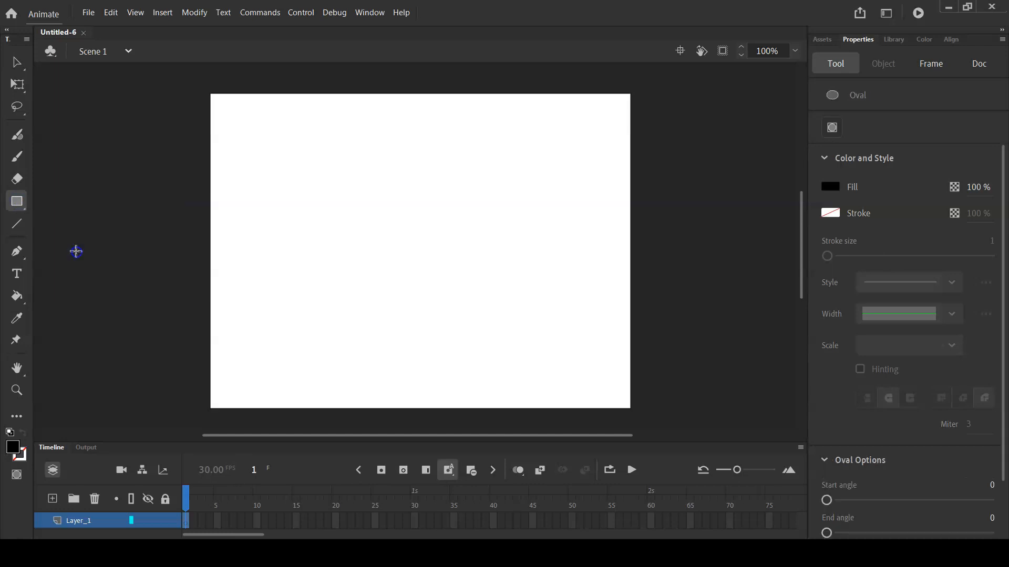
mouse_move(241, 301)
mouse_down()
mouse_move(284, 360)
mouse_move(301, 360)
mouse_up()
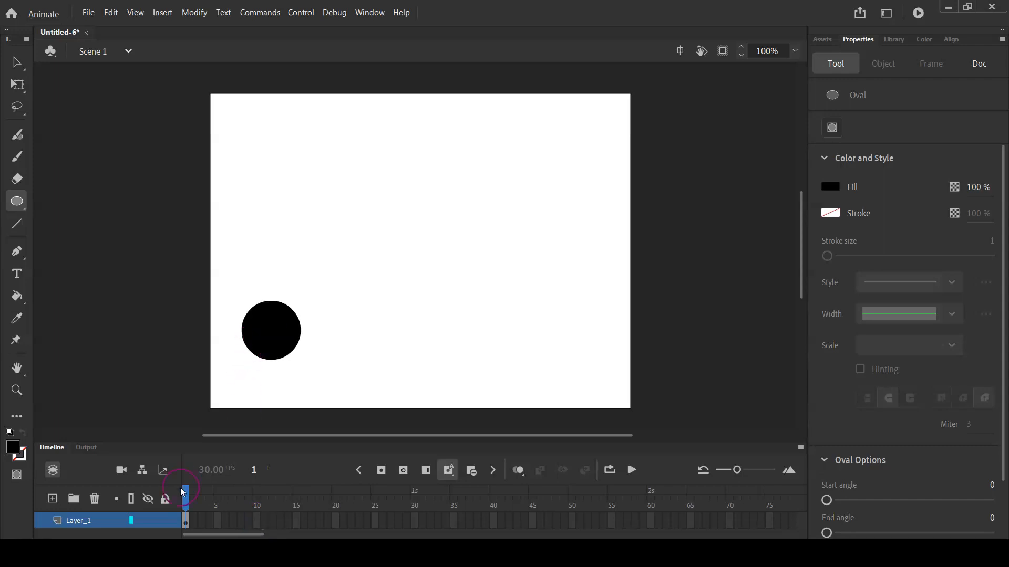
Insert a keyframe at frame 2 and move the circle up and to the right, to about X 89, Y 295
click(195, 522)
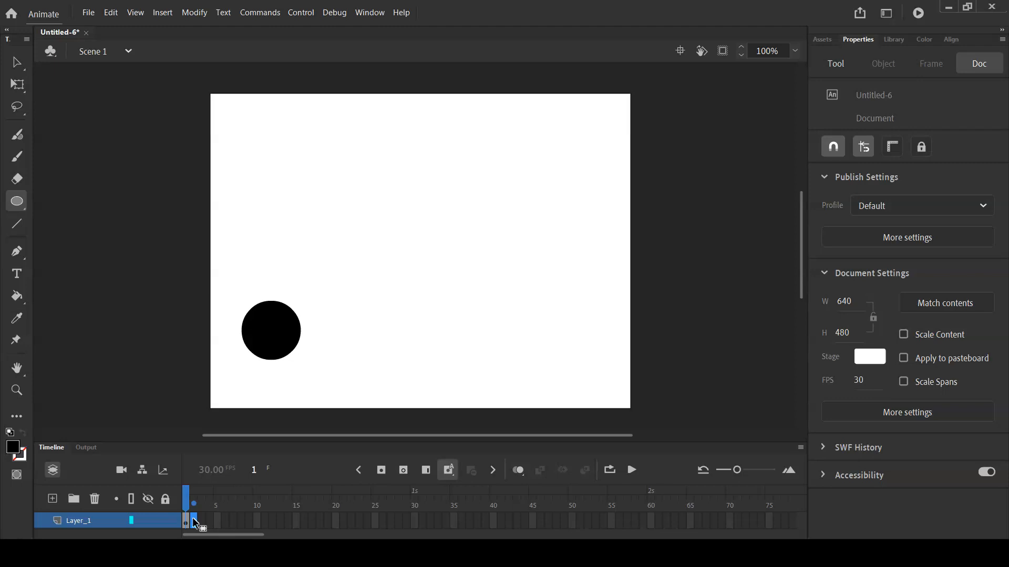
click(381, 470)
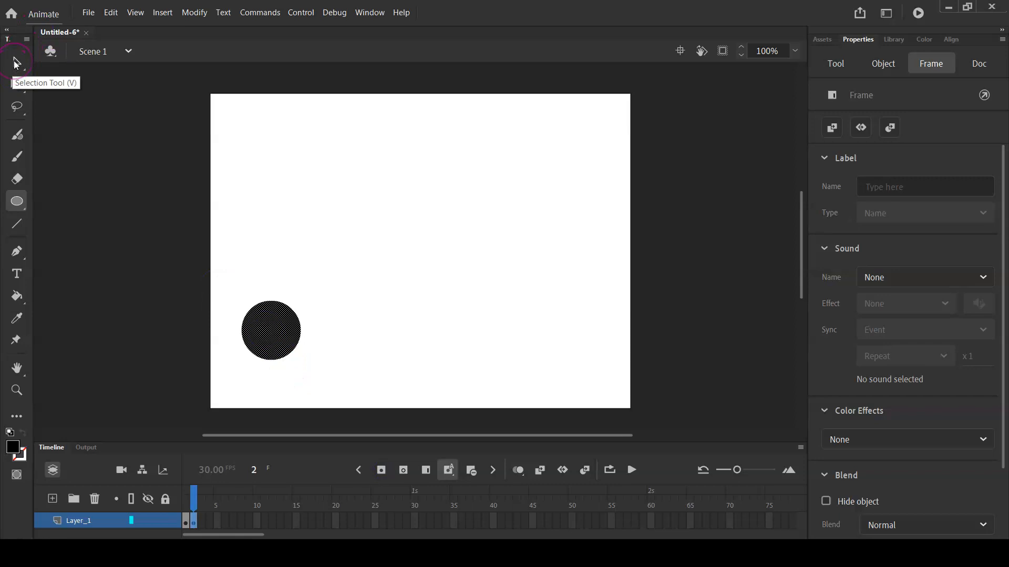
click(16, 64)
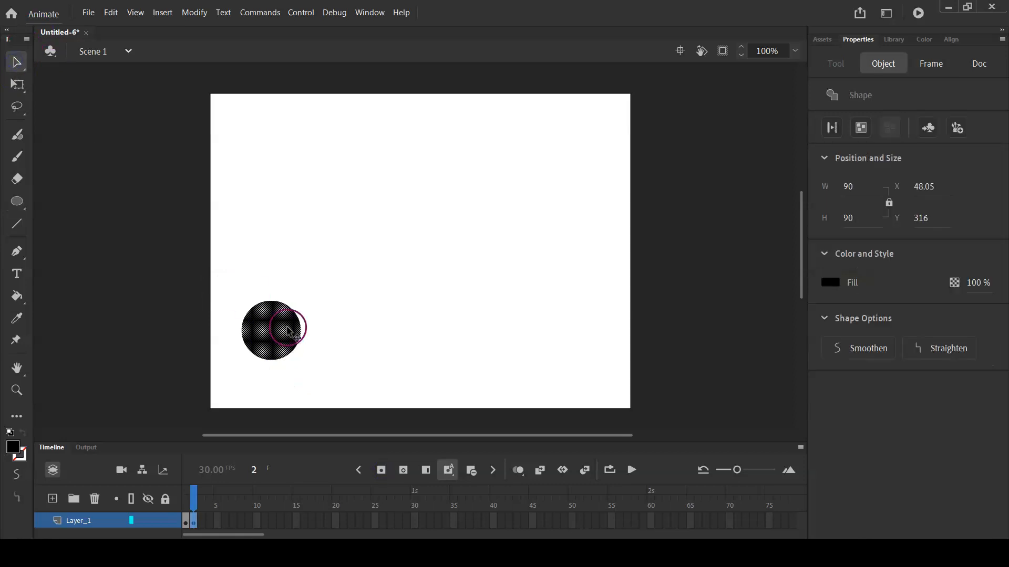
drag(285, 330, 312, 319)
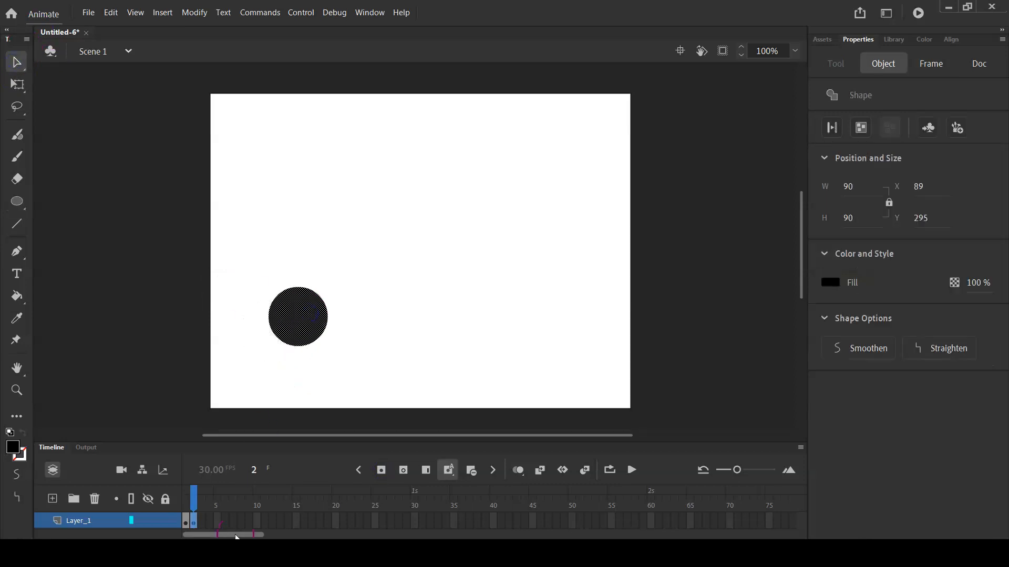
Insert a keyframe at frame 3 and shift the circle a little further up and to the right
click(204, 524)
click(338, 487)
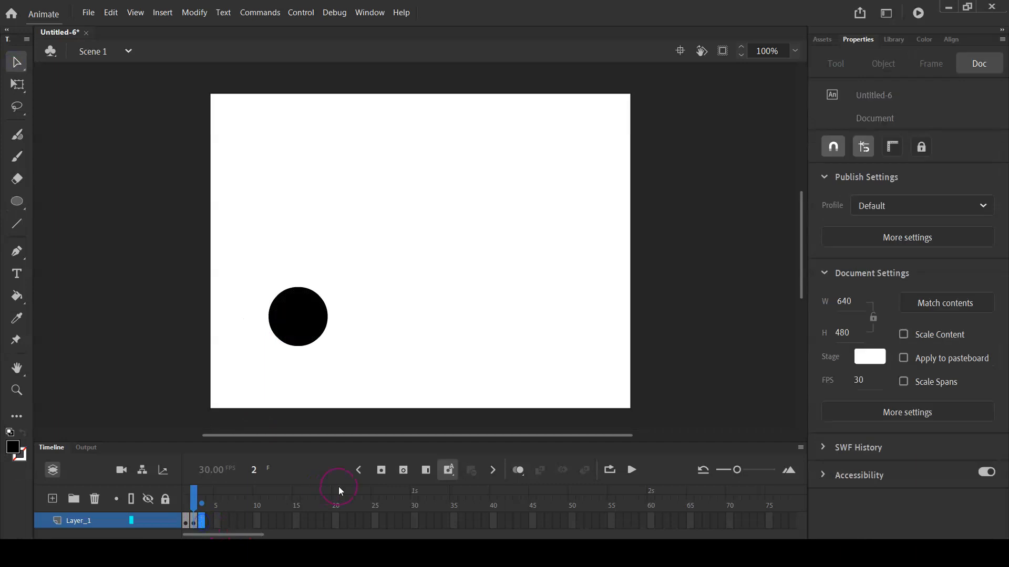
click(380, 471)
drag(304, 327, 322, 303)
Insert a keyframe at frame 4 and move the circle up and right to about X 146, Y 240
click(211, 521)
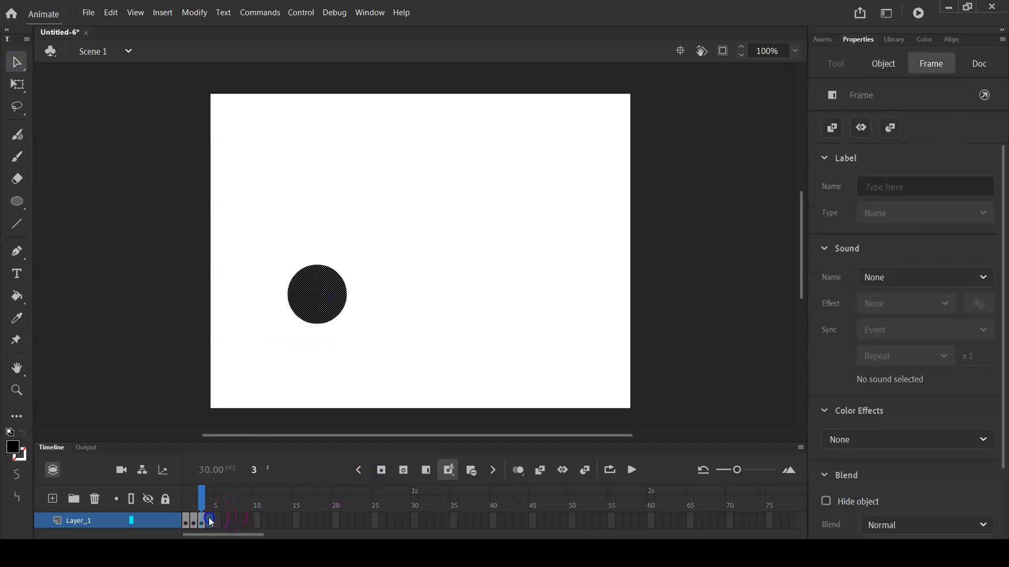
click(381, 470)
click(300, 199)
drag(317, 292, 339, 279)
click(242, 479)
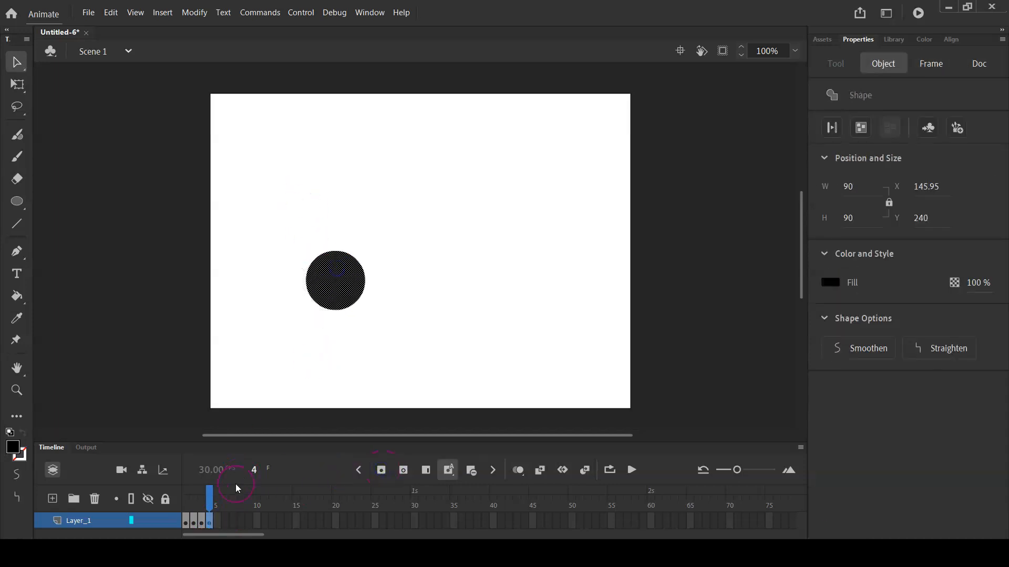
Add keyframes at frames 5 and 6, moving the circle up and right, then straight right to about X 206, Y 224
click(217, 521)
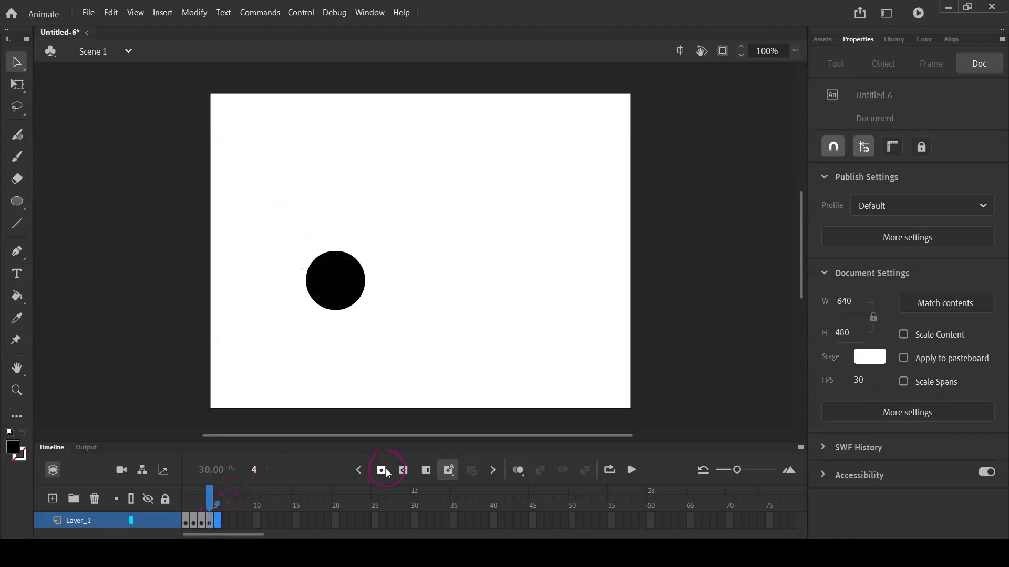
click(388, 472)
drag(354, 279, 371, 271)
click(224, 523)
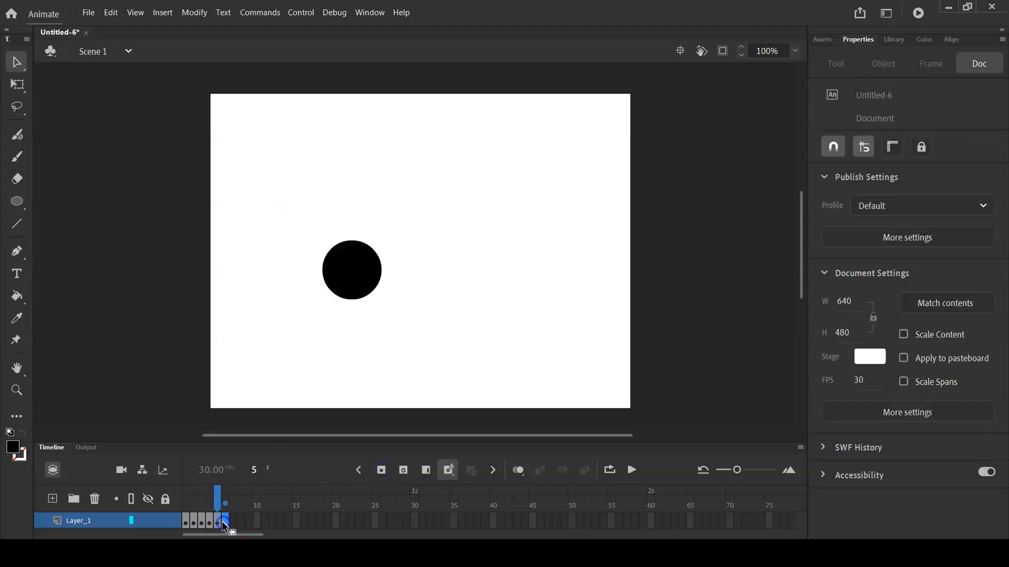
click(383, 469)
drag(369, 270, 393, 270)
Add keyframes at frames 7 and 8, moving the circle horizontally right each time to reach about X 263, Y 224
click(232, 520)
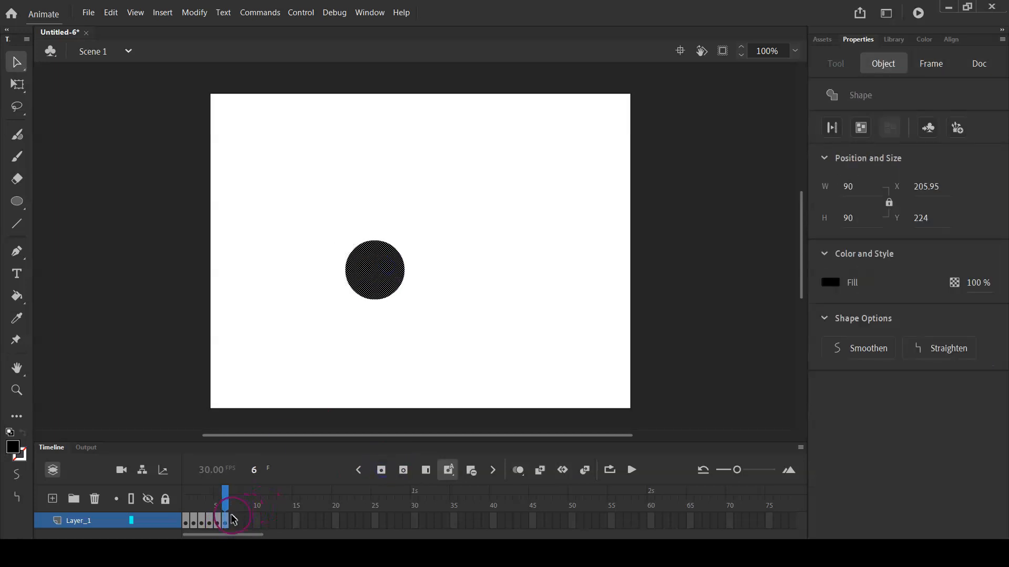
click(379, 469)
drag(375, 268, 394, 268)
click(240, 520)
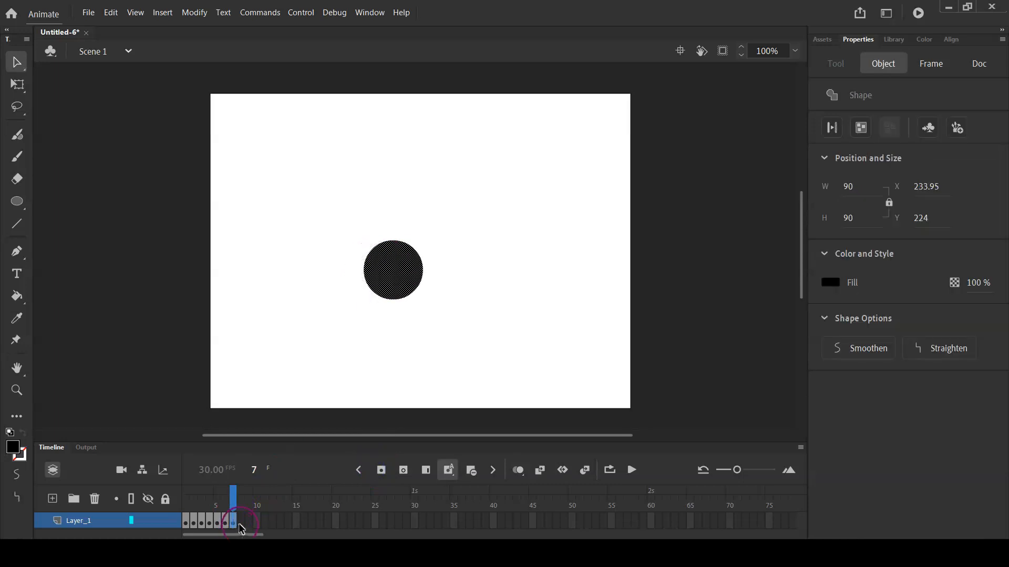
click(376, 476)
click(403, 290)
drag(411, 271, 424, 273)
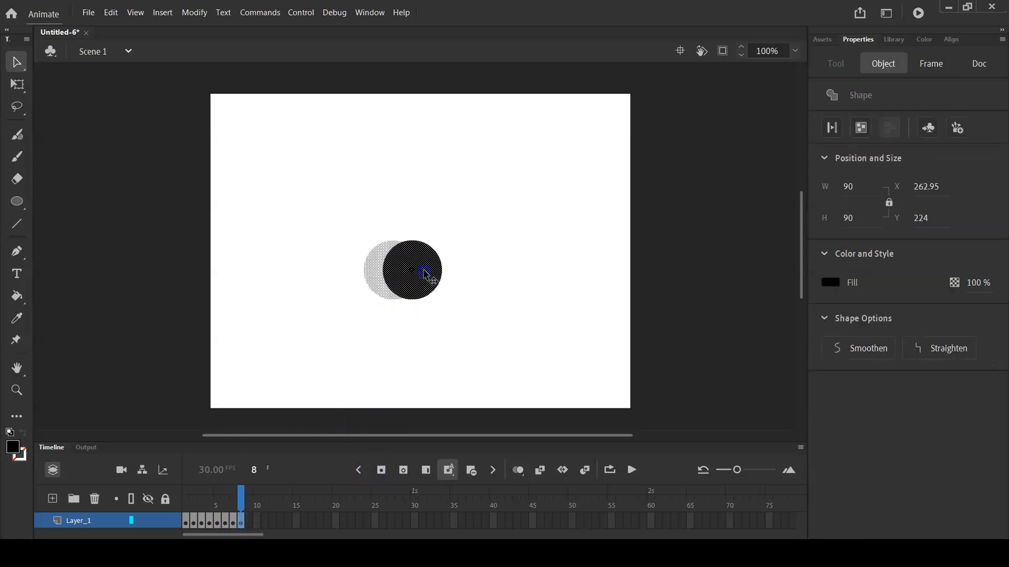
Add keyframes at frames 9 and 10, shifting the circle slightly down and to the right in each to start its descent
click(252, 519)
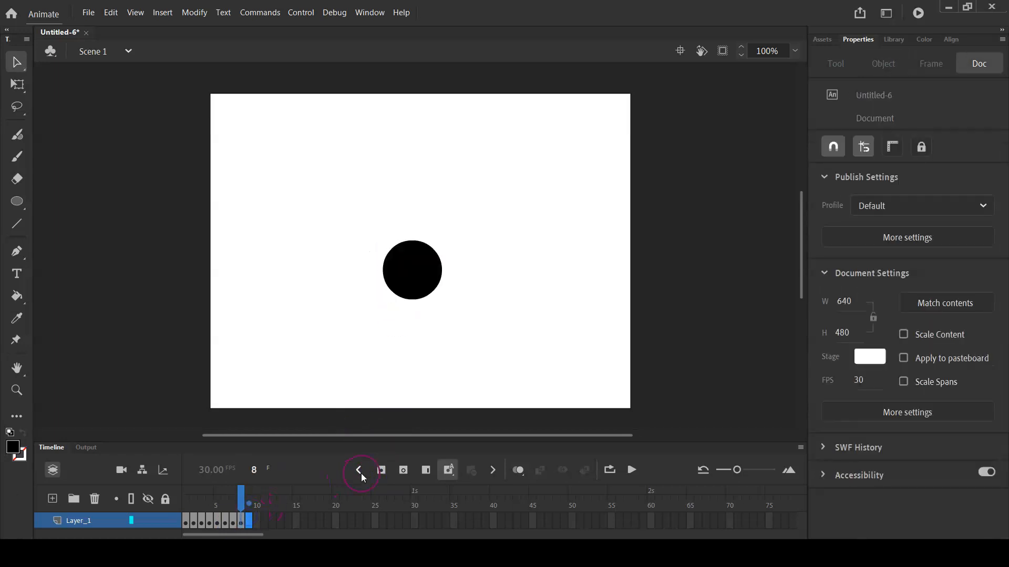
click(381, 469)
drag(441, 268, 451, 279)
click(250, 521)
click(257, 520)
click(382, 470)
drag(432, 284, 440, 295)
Add keyframes at frames 11 and 12, lowering the circle rightward to about X 316, Y 273 and X 336, Y 292
click(264, 520)
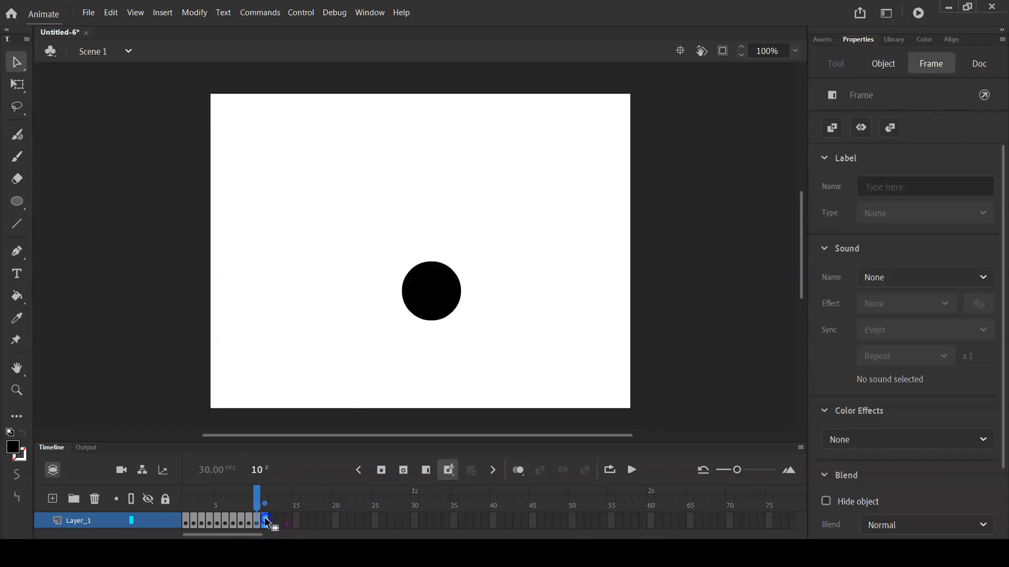
click(380, 471)
click(427, 315)
drag(439, 315, 455, 326)
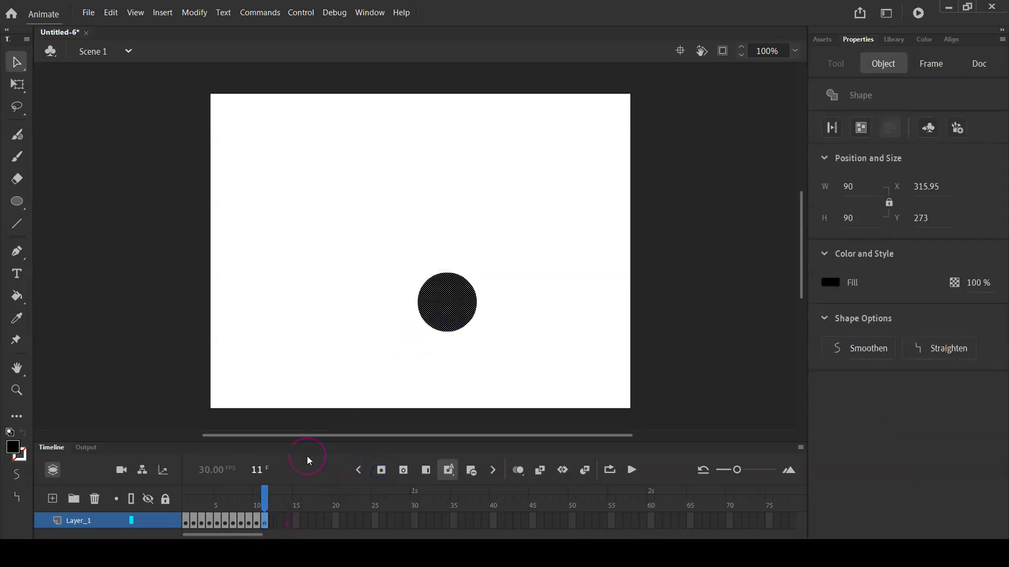
click(272, 521)
click(385, 475)
drag(464, 300, 475, 318)
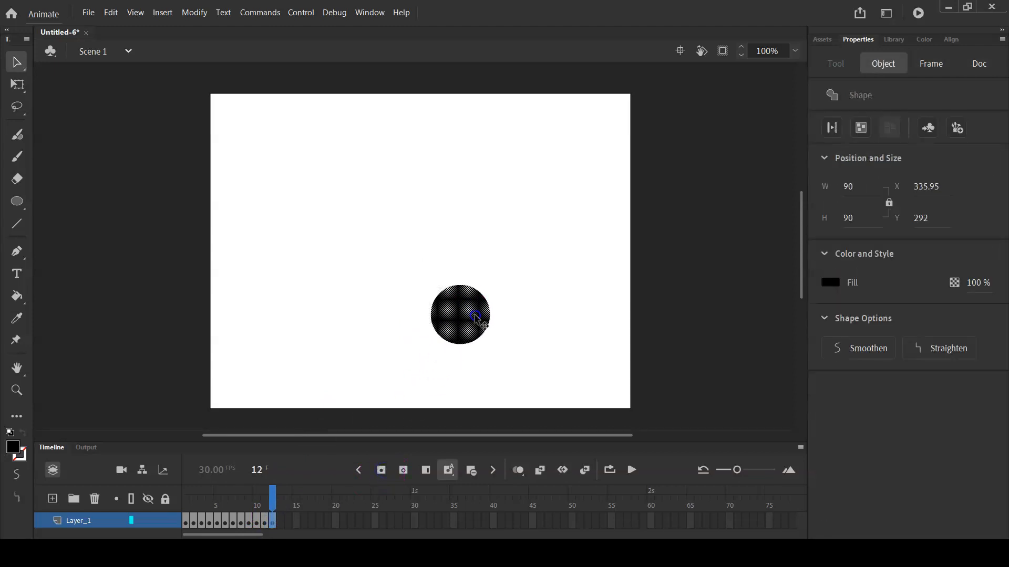
Insert a keyframe at frame 13 and move the circle down and right to about X 353, Y 311
click(280, 521)
click(483, 374)
click(381, 470)
click(419, 368)
click(458, 322)
drag(458, 322, 470, 335)
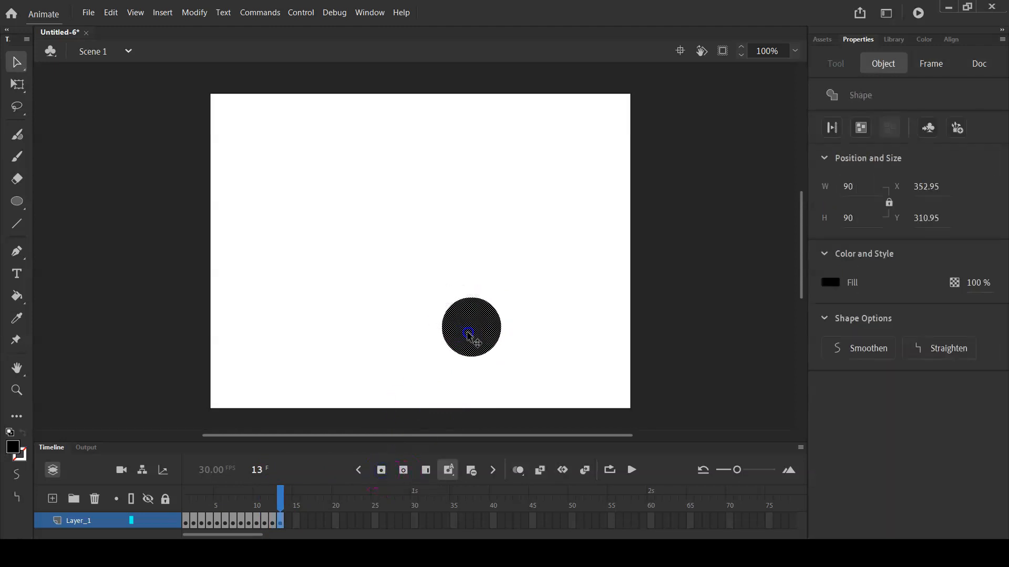
Add keyframes at frames 14 and 15, moving the circle down and right, then straight down to about X 381, Y 347
click(290, 522)
drag(469, 348, 487, 357)
click(300, 523)
click(381, 471)
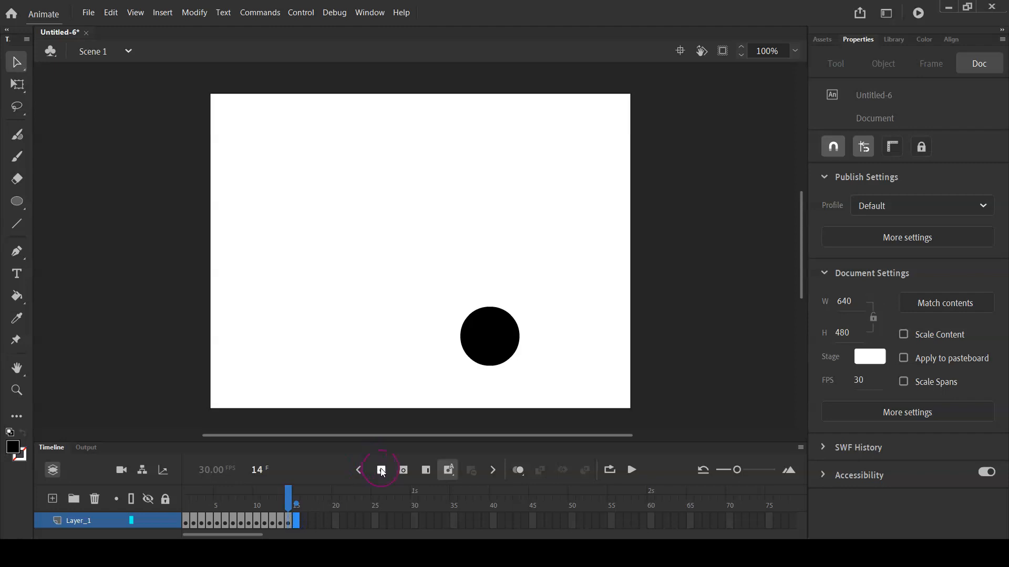
drag(499, 343, 510, 360)
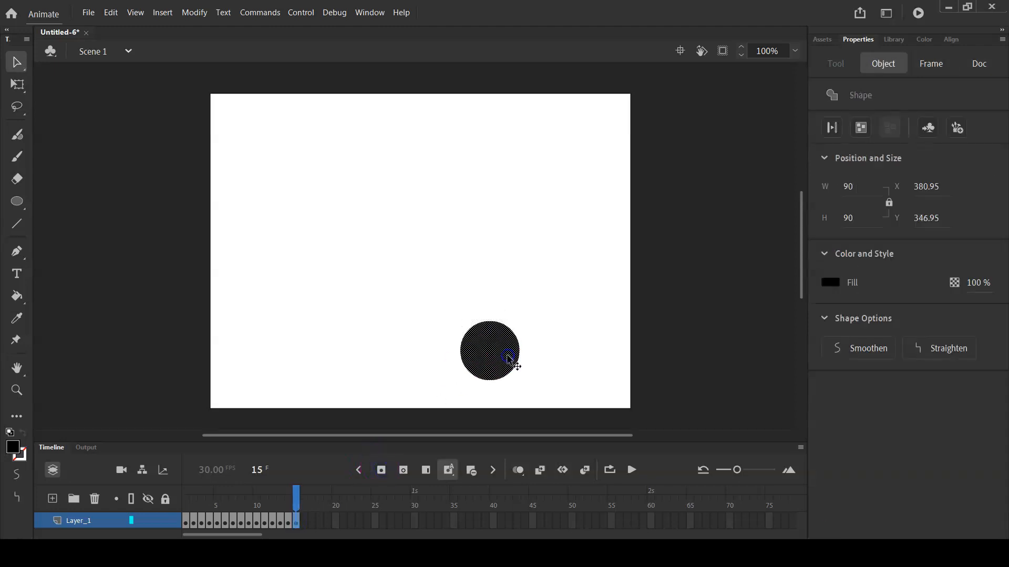
Insert a keyframe at frame 16 with the circle moved to about X 401, Y 359, and play the animation
click(303, 522)
click(382, 470)
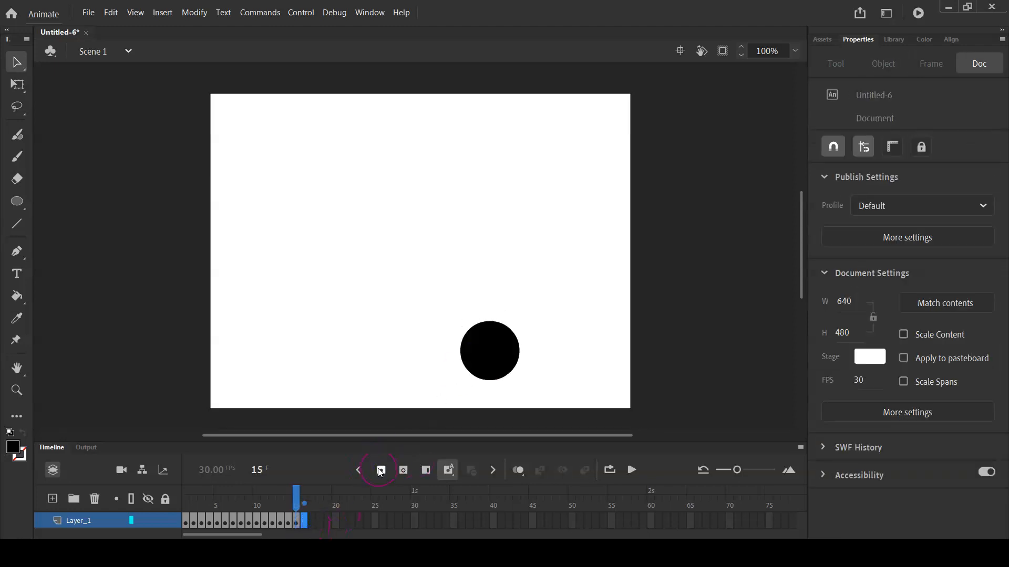
drag(495, 379, 507, 380)
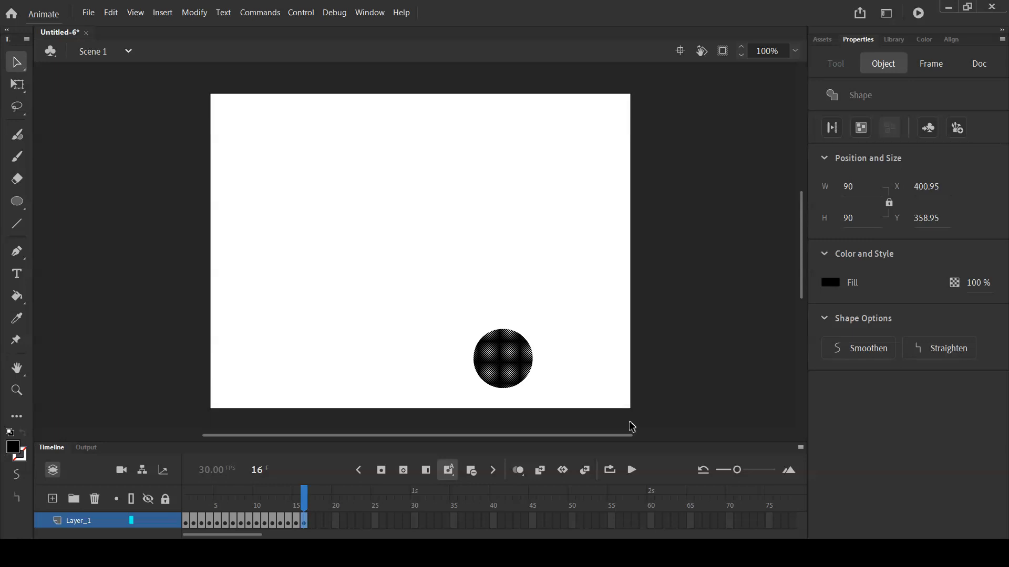
click(638, 467)
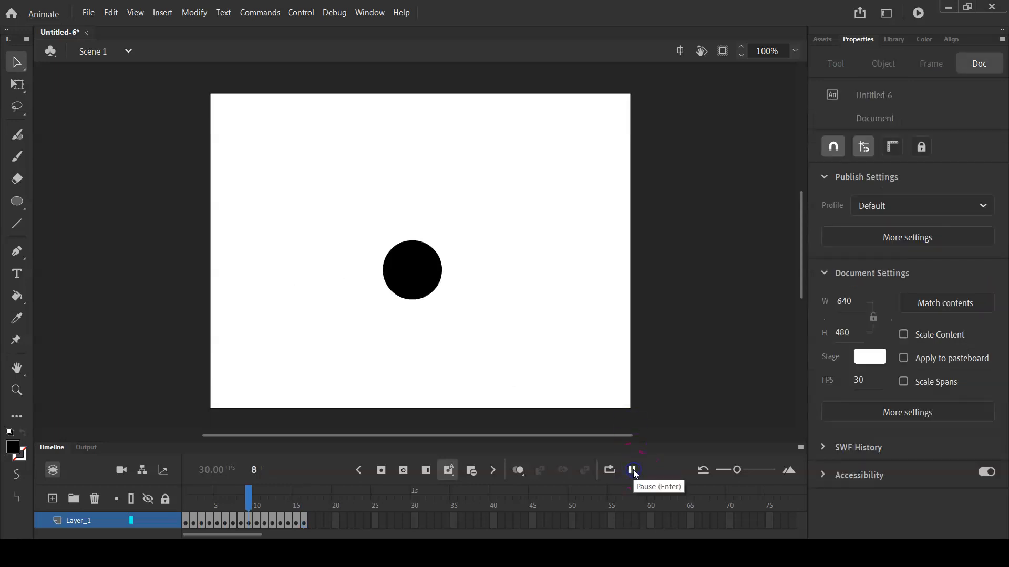
Replay the animation from frame 1 to review the circle's arc
click(632, 469)
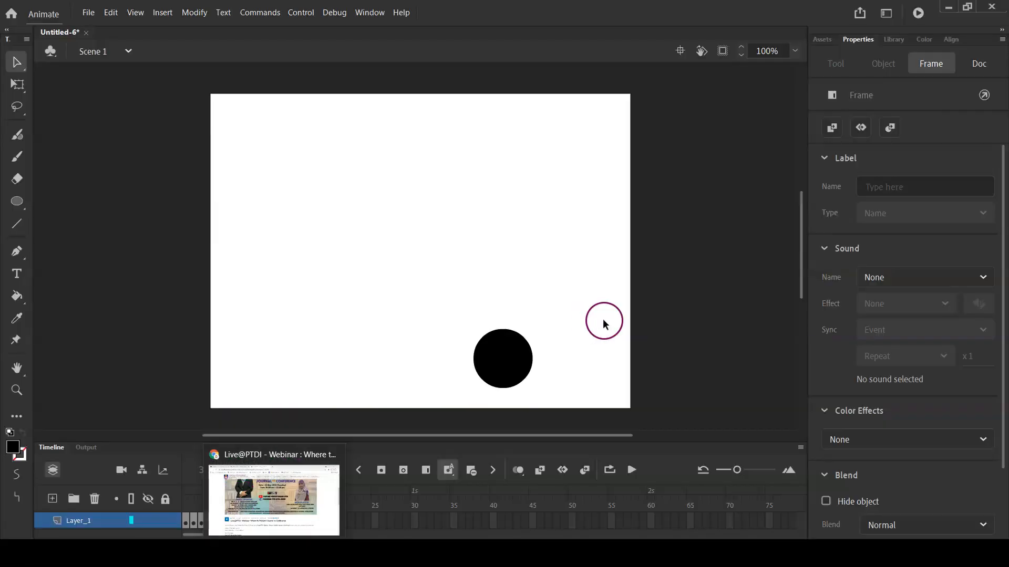
click(187, 520)
key(Return)
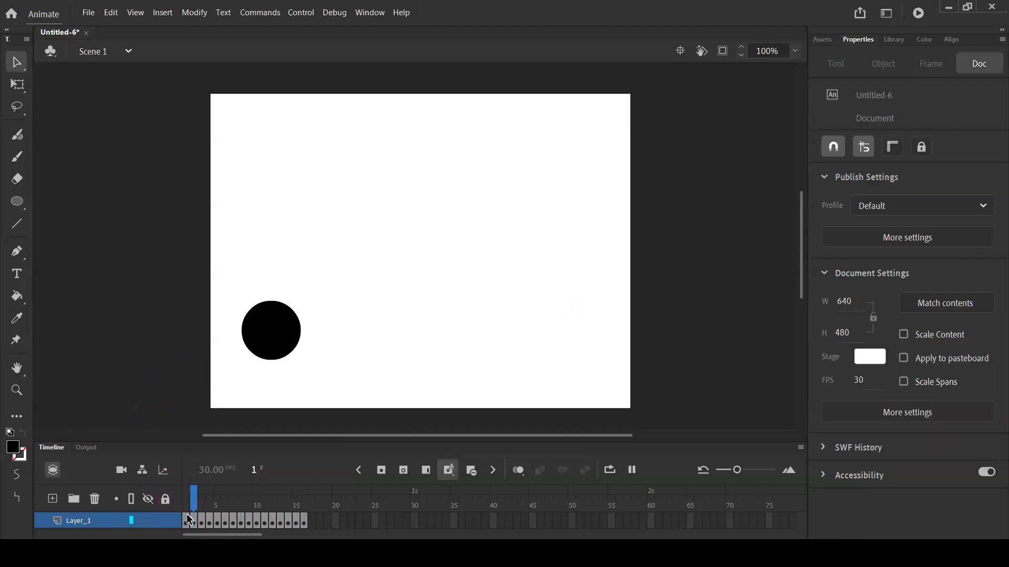
key(Return)
key(Return)
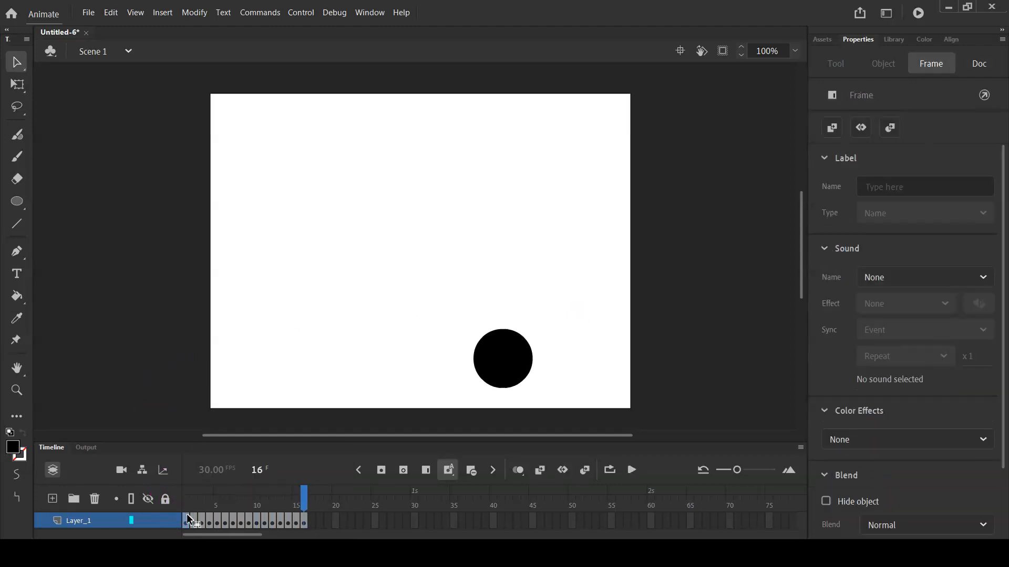
Insert a keyframe at frame 17, keeping the circle at its frame 16 position
click(311, 522)
click(313, 523)
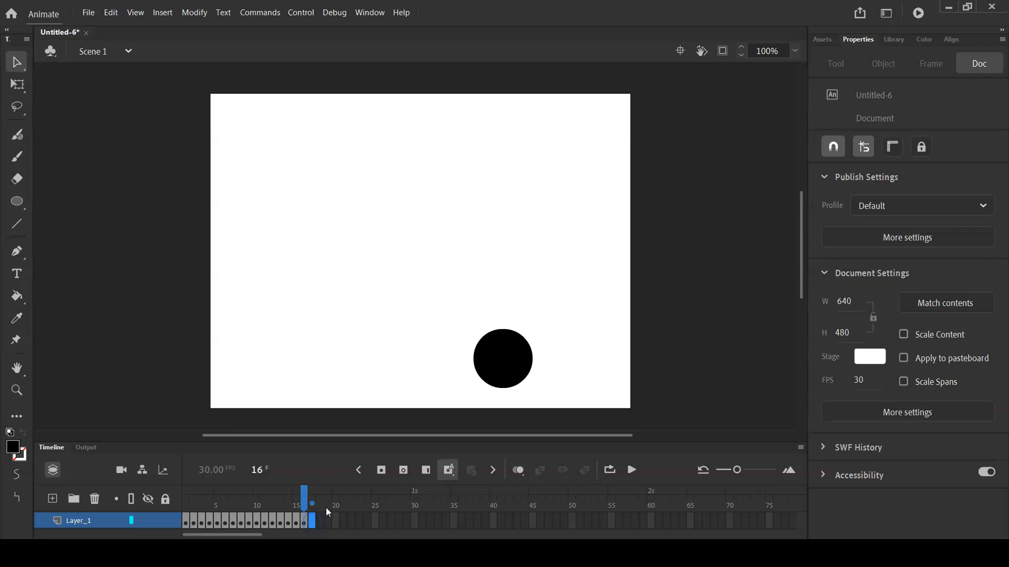
click(382, 469)
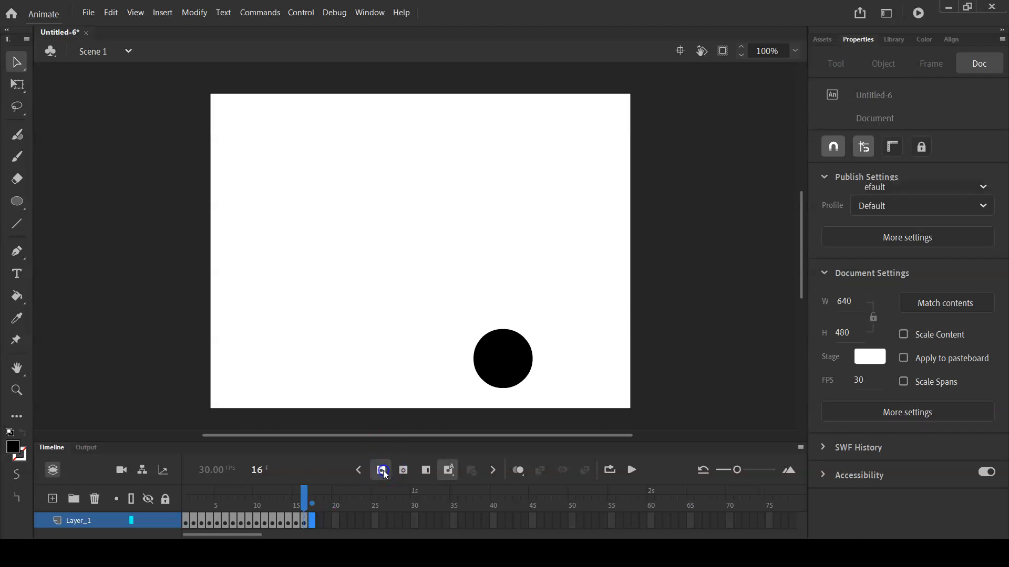
click(513, 358)
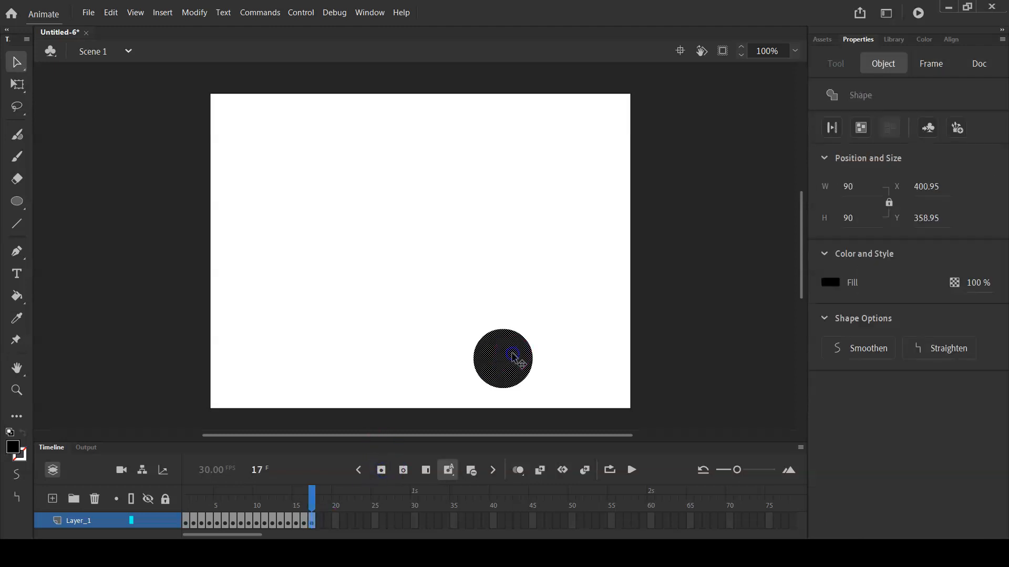
Insert a keyframe at frame 25 and move the circle up to about X 362, Y 90
click(376, 522)
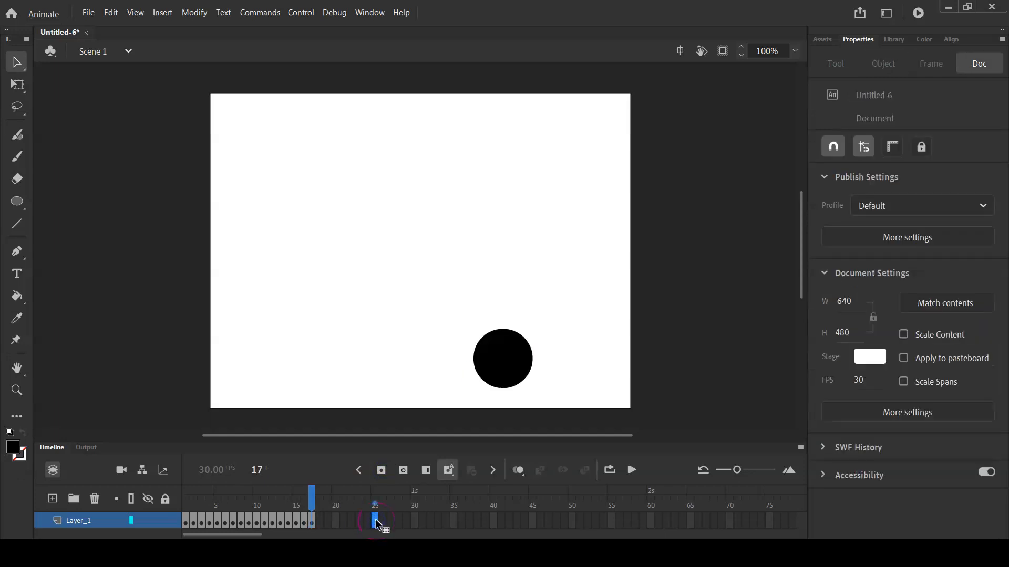
click(383, 469)
drag(503, 362, 479, 191)
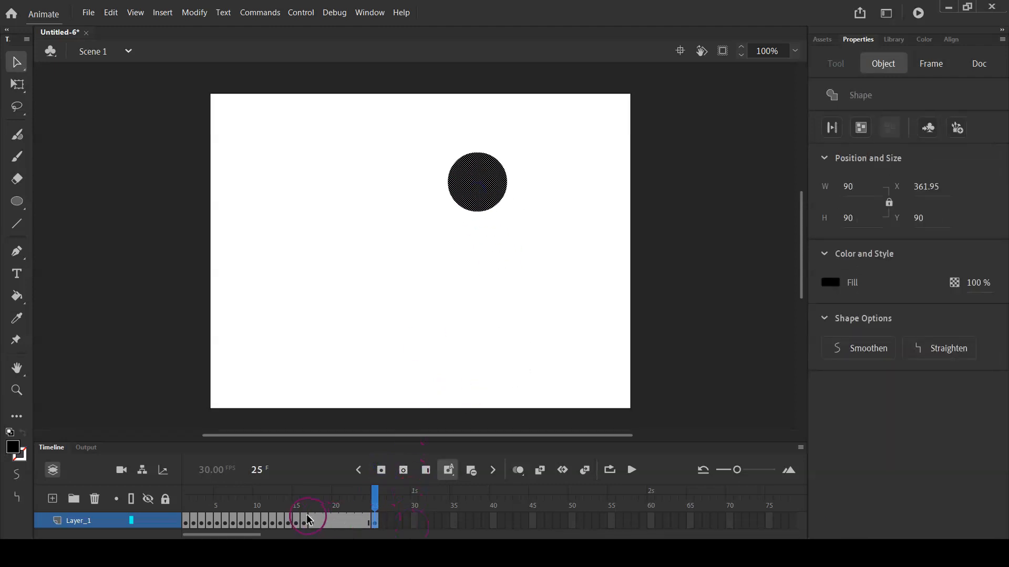
Try a classic tween on the span between frames 17 and 25, converting its content to a symbol, and undo it
click(337, 521)
right_click(339, 523)
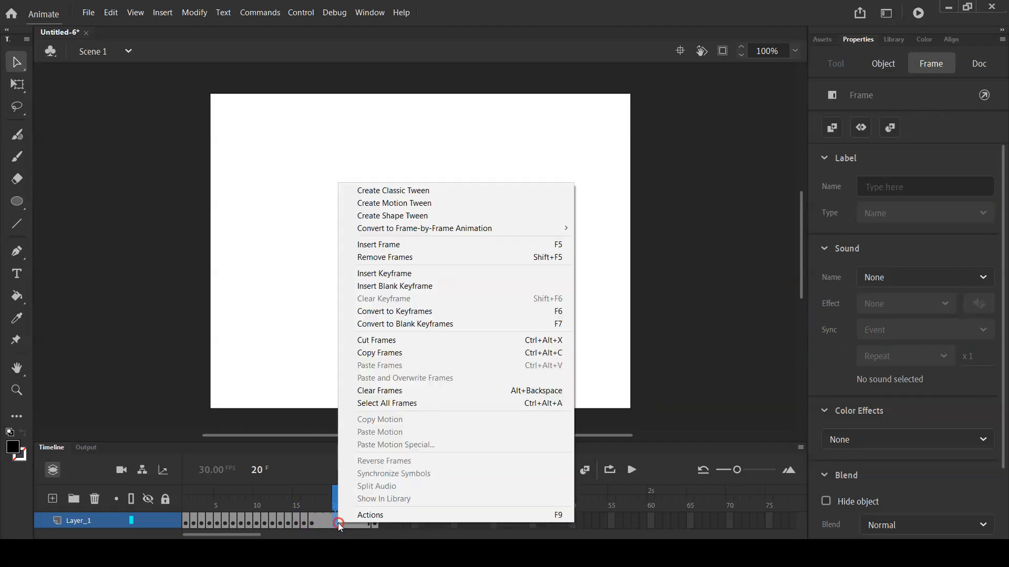
click(382, 191)
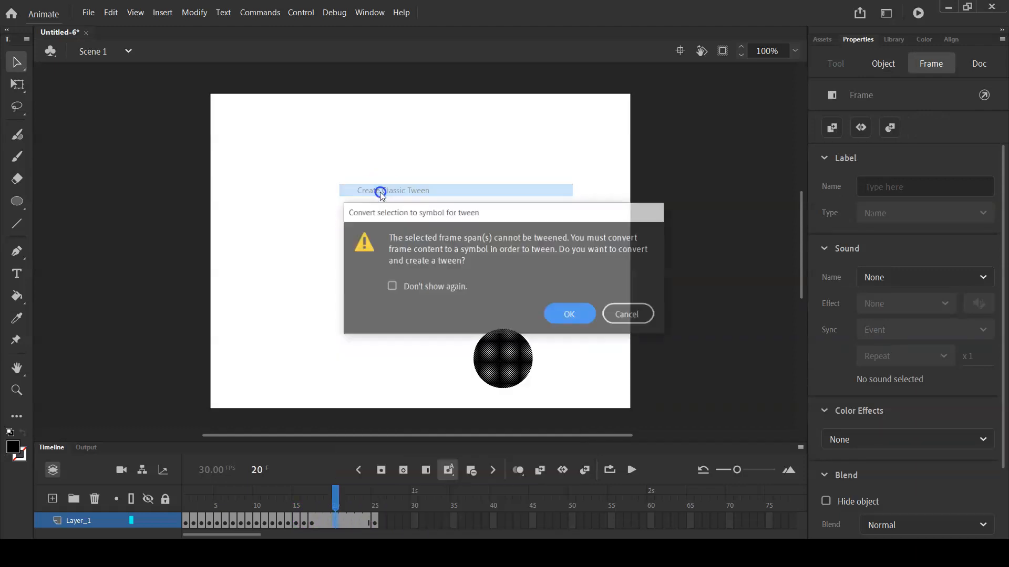
click(571, 316)
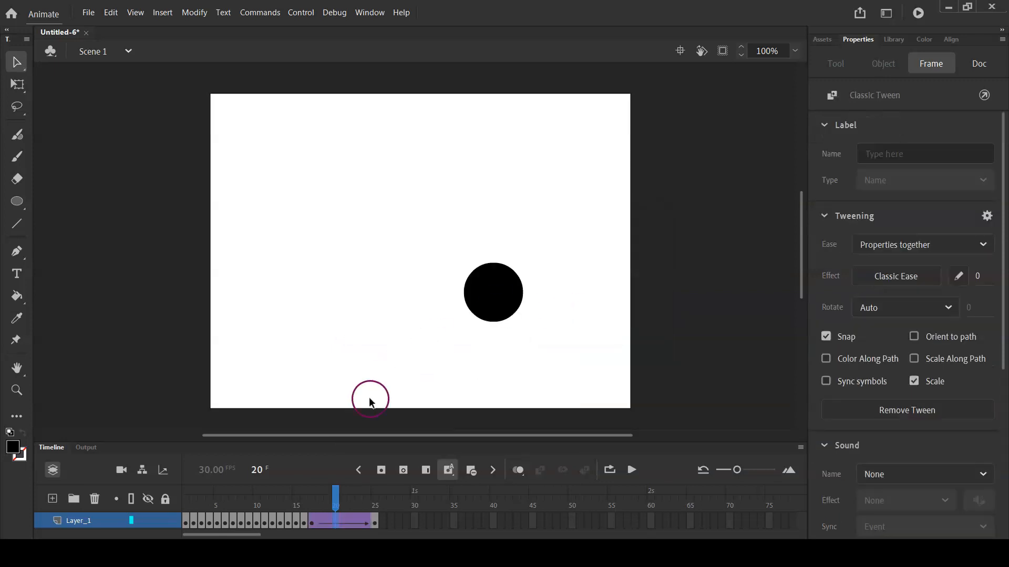
key(ctrl+z)
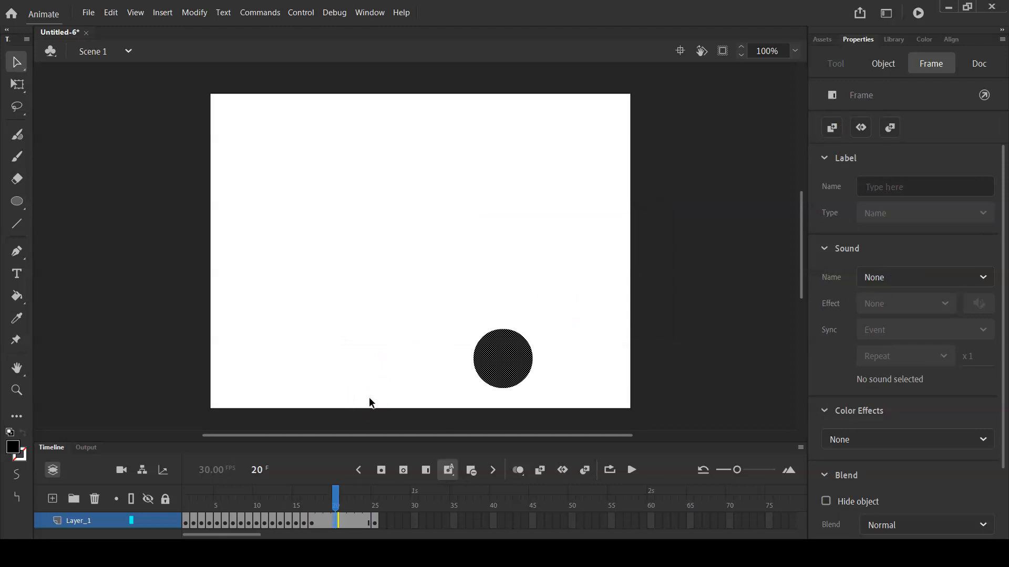
Compare the circle's positions at keyframes 17 and 25 and play the untweened span between them
click(312, 524)
click(319, 523)
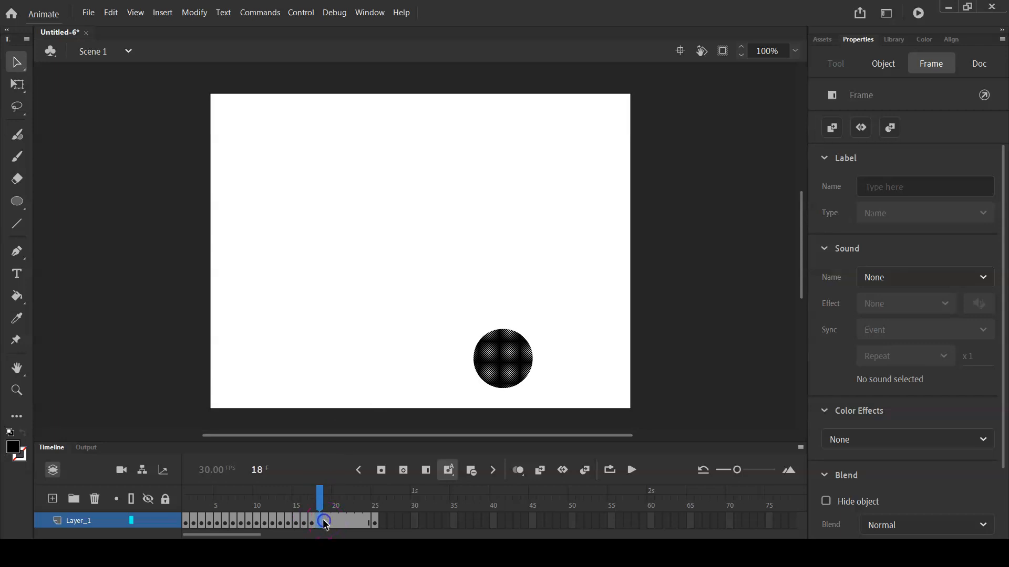
click(373, 522)
click(312, 521)
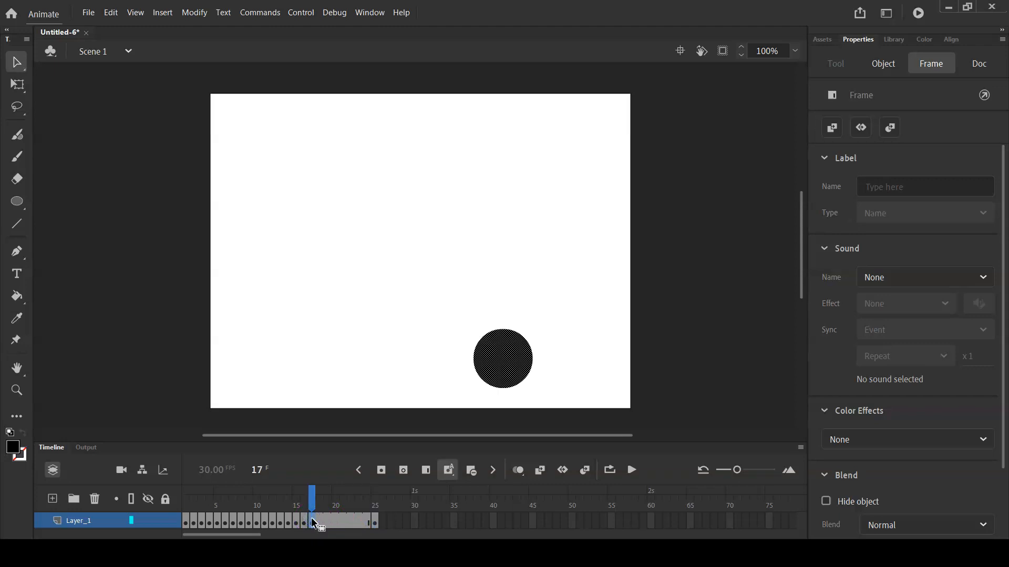
click(375, 522)
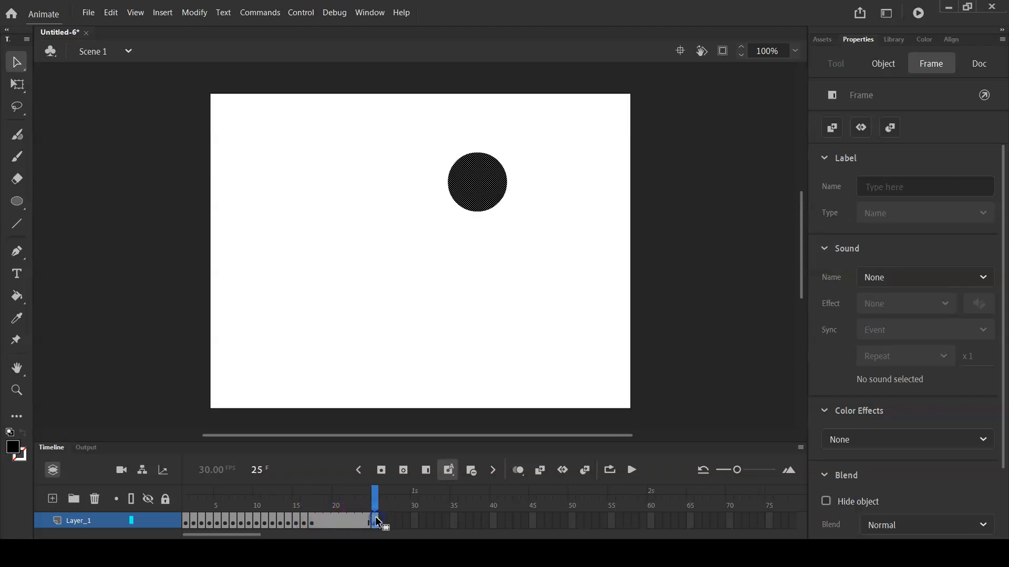
click(313, 522)
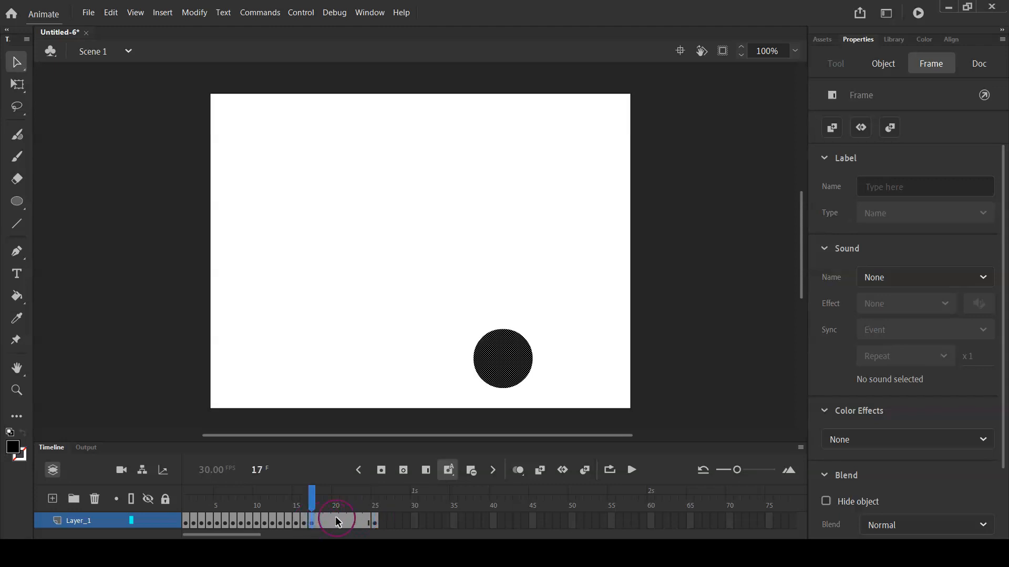
key(Return)
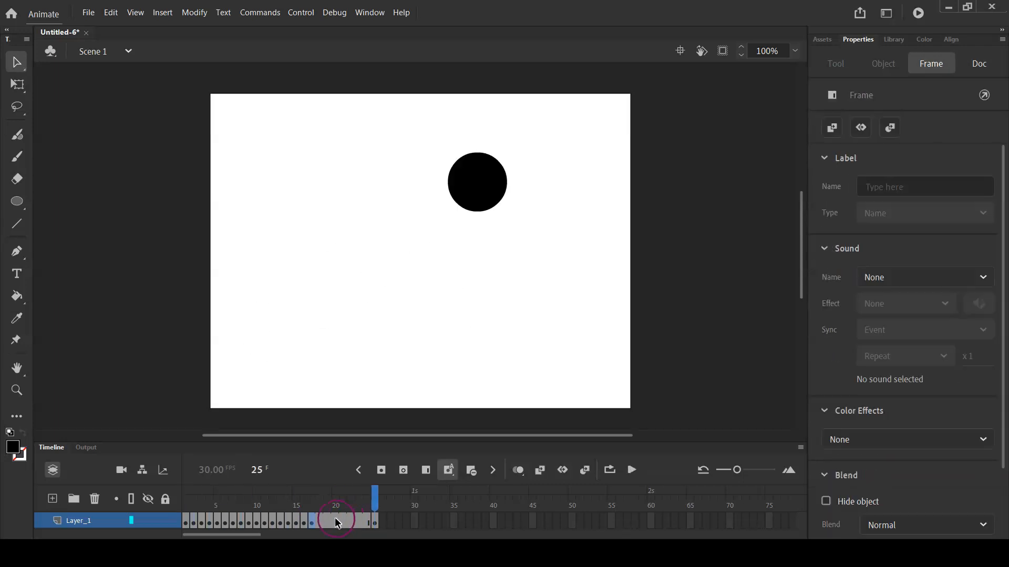
Create a classic tween on the span between frames 17 and 25, converting the frame content to a symbol
click(336, 522)
click(336, 522)
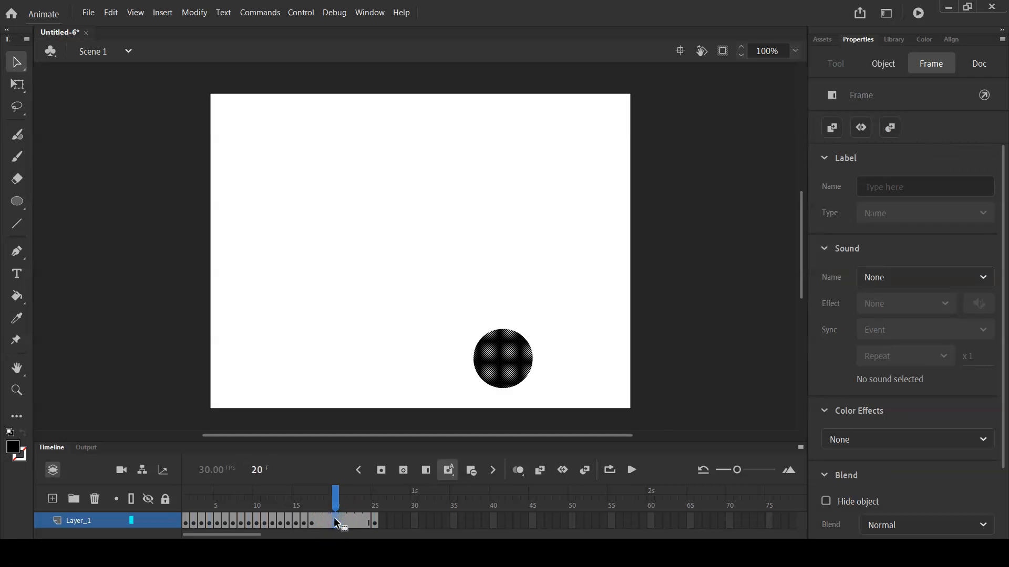
right_click(336, 522)
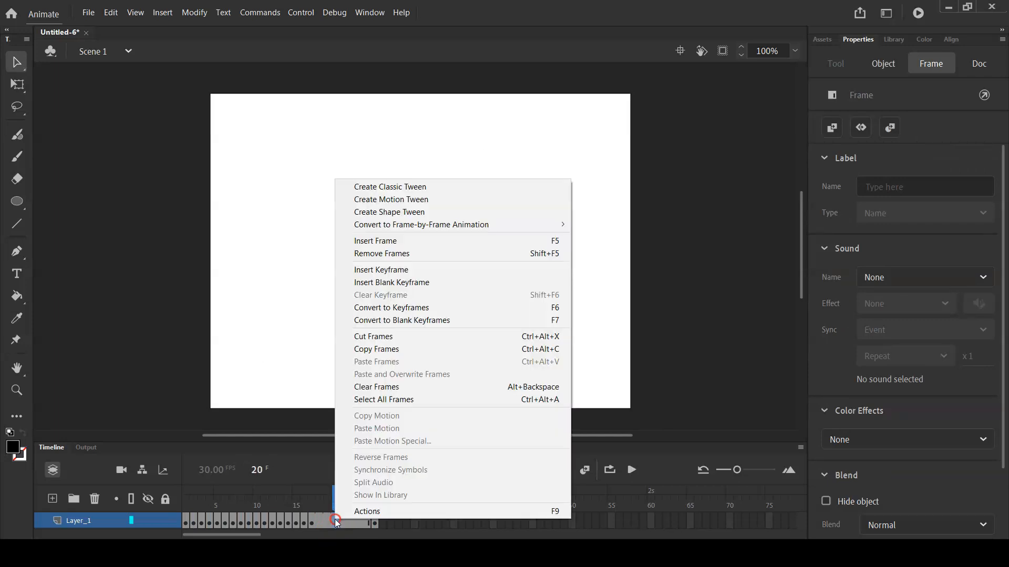
click(400, 187)
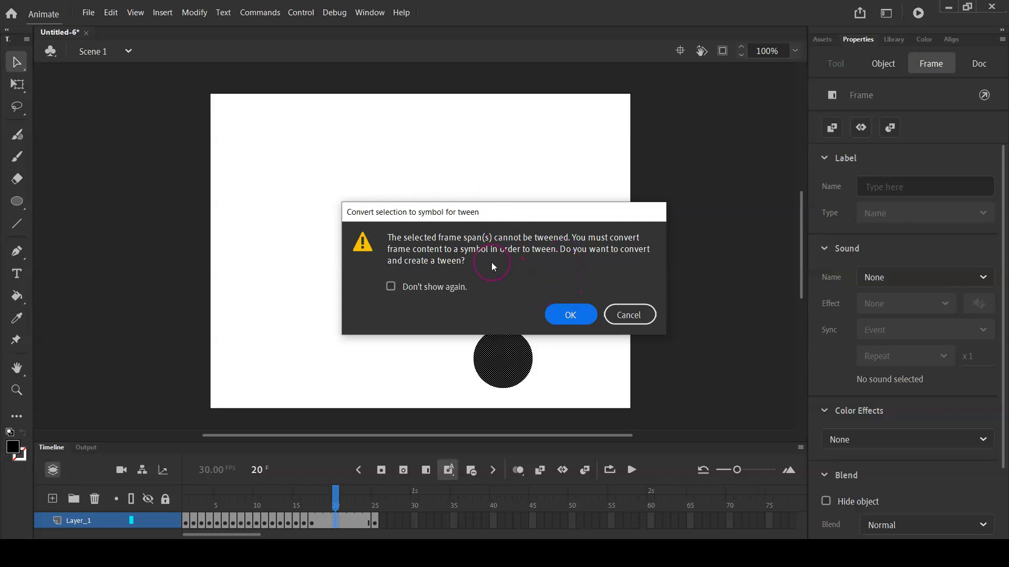
click(575, 315)
Play the animation several times to review the tweened motion between frames 17 and 25
click(400, 414)
key(Return)
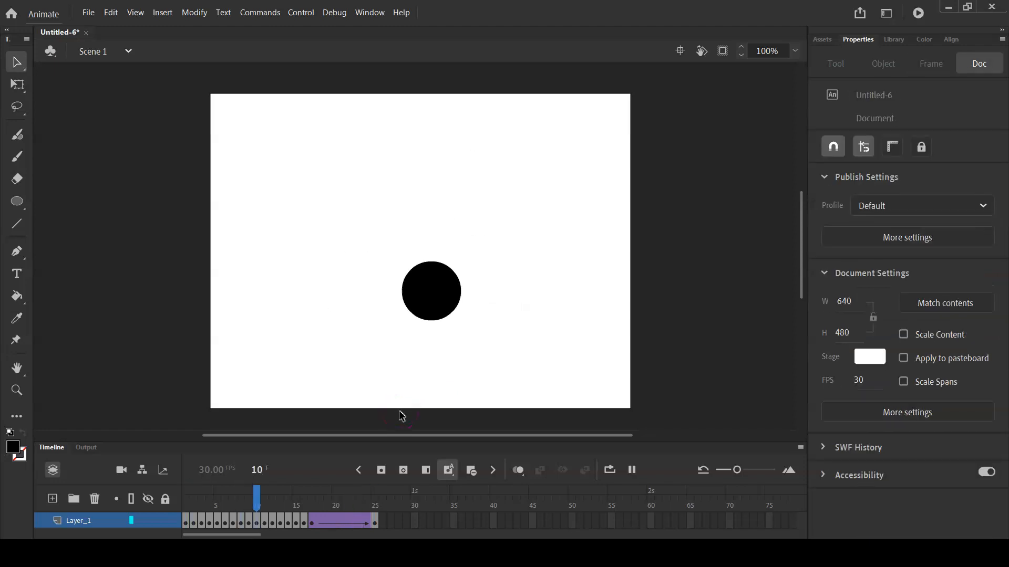
key(Return)
key(Return)
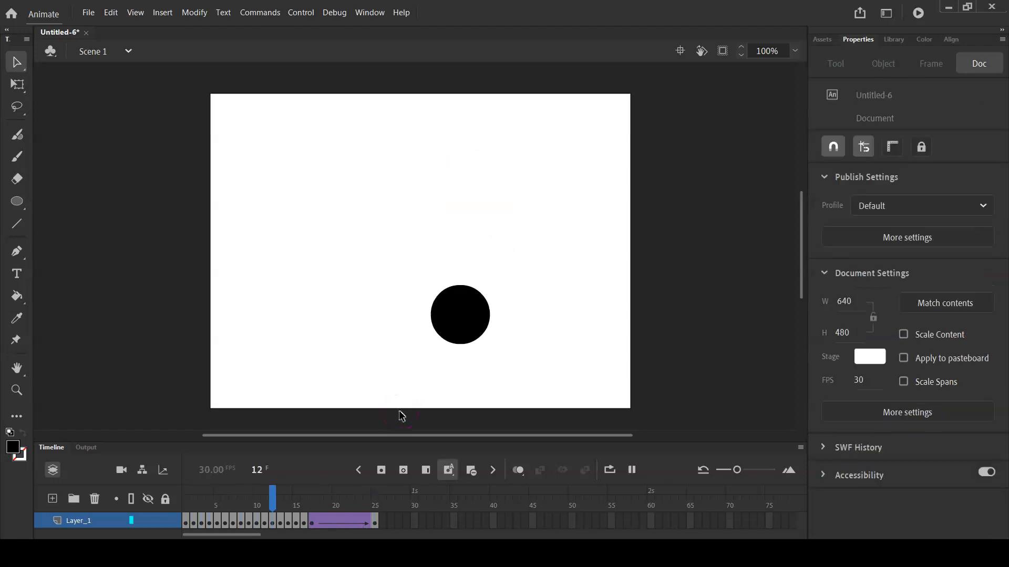
key(Return)
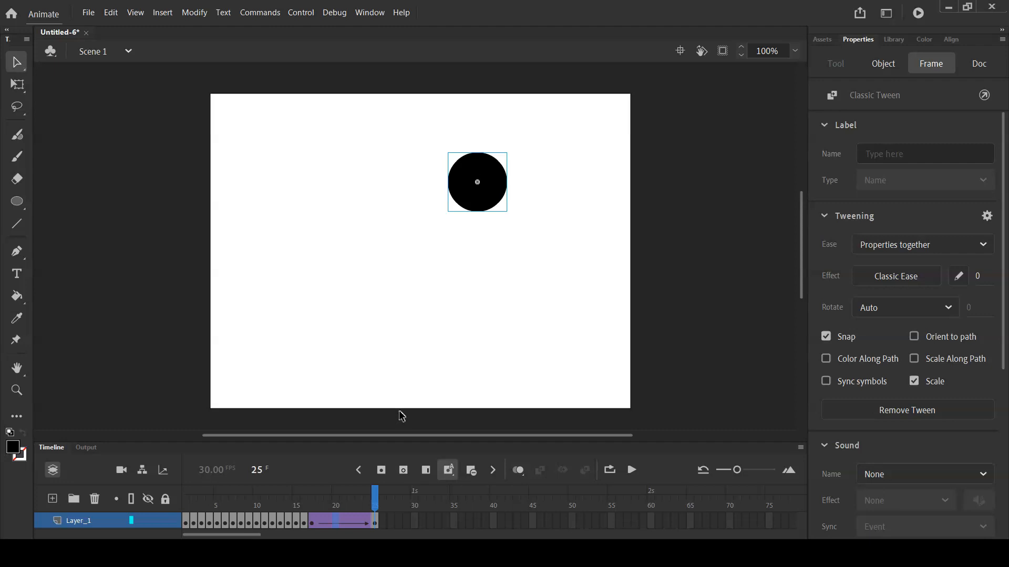
key(Return)
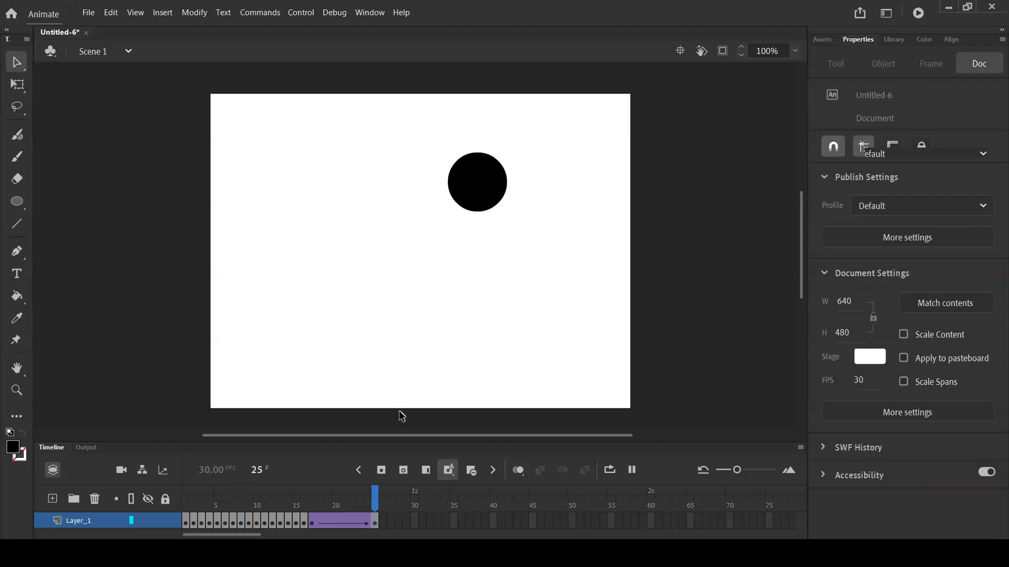
key(Return)
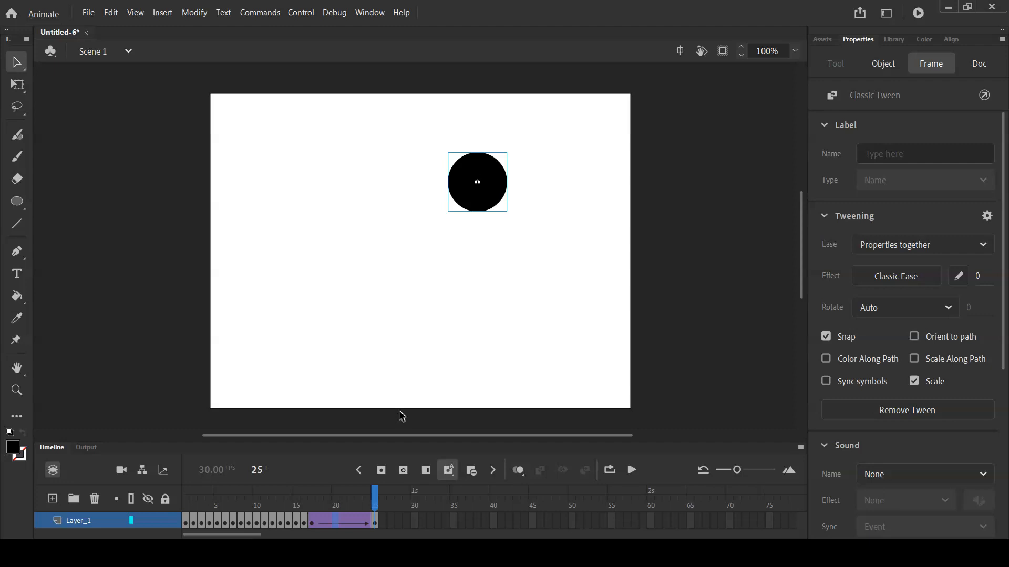
right_click(337, 523)
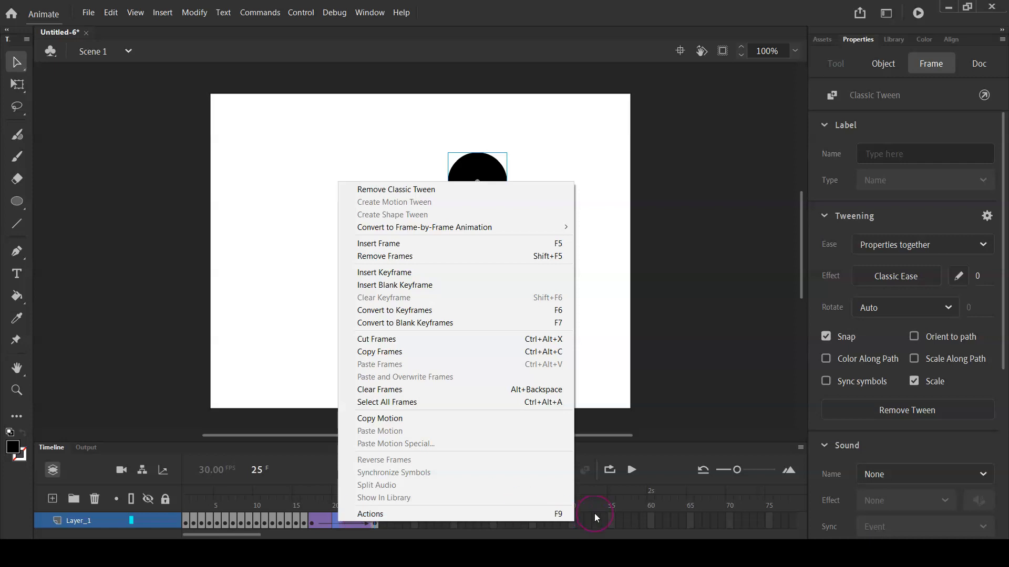
click(593, 492)
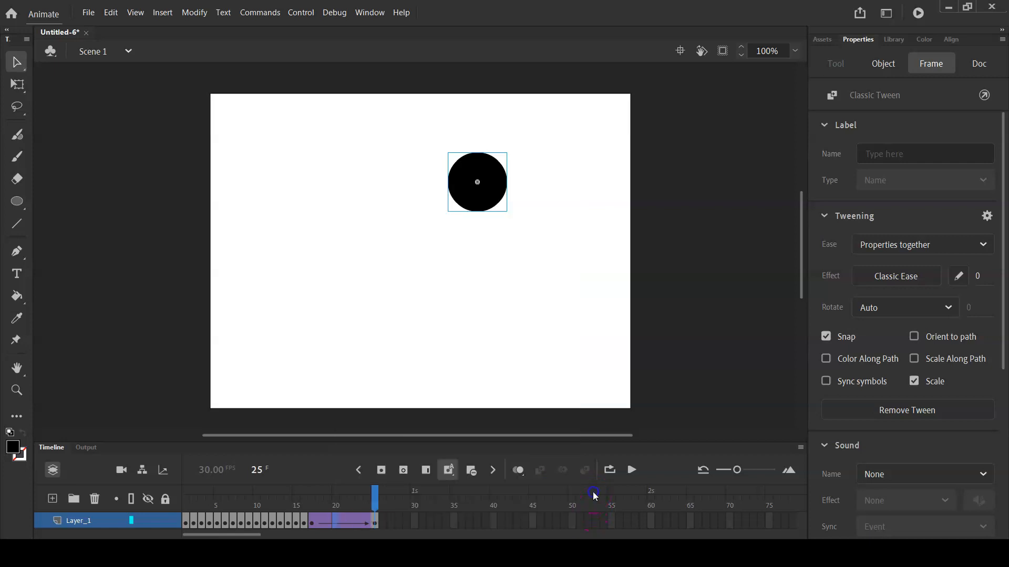
click(373, 520)
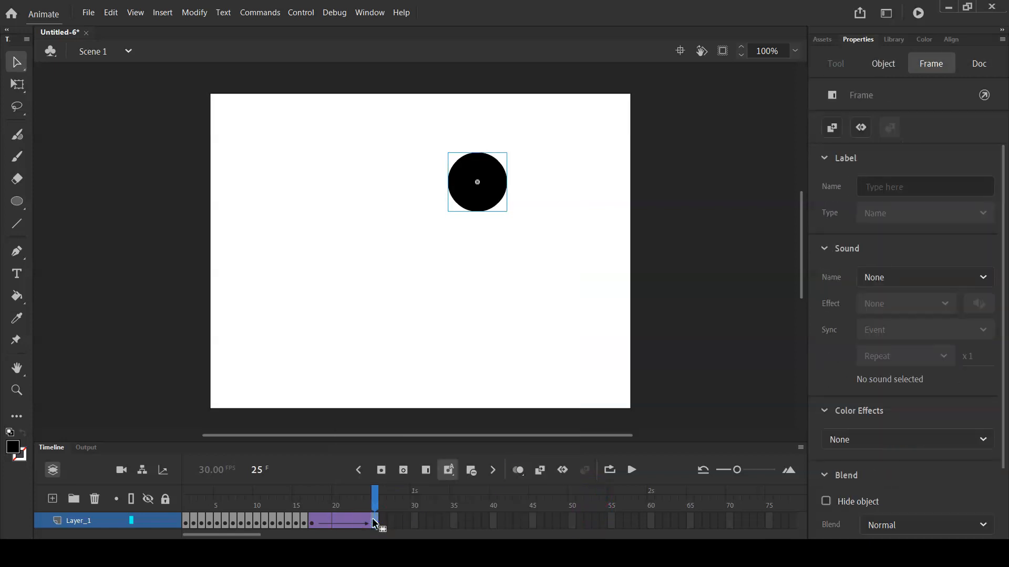
Insert a keyframe at frame 26 and move the circle left to about X 357, Y 135
click(384, 523)
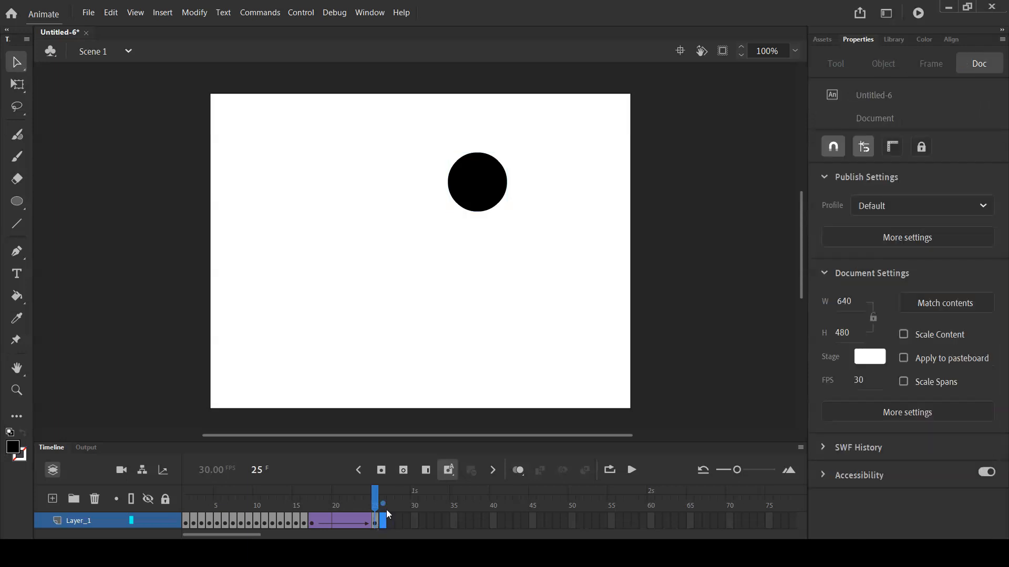
click(381, 470)
click(471, 178)
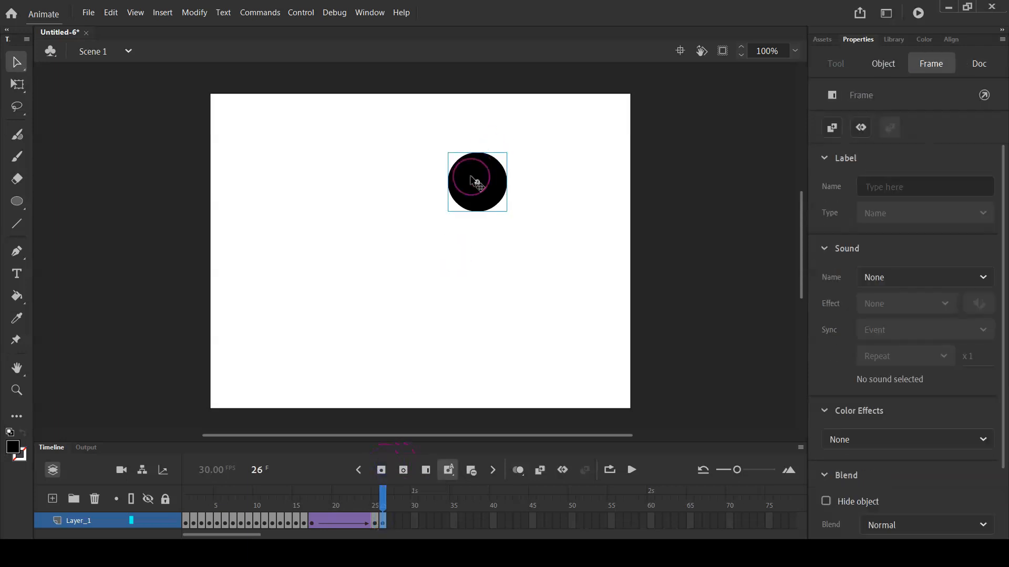
drag(475, 182, 442, 181)
click(265, 109)
Enlarge the circle at frame 26 to about 232 x 218 with the Free Transform tool
click(17, 84)
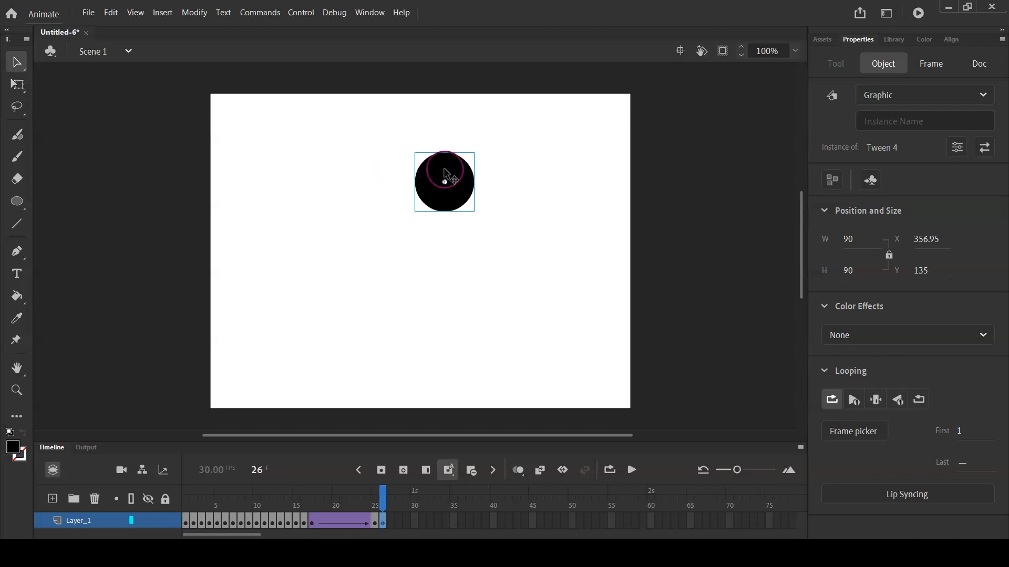
click(18, 85)
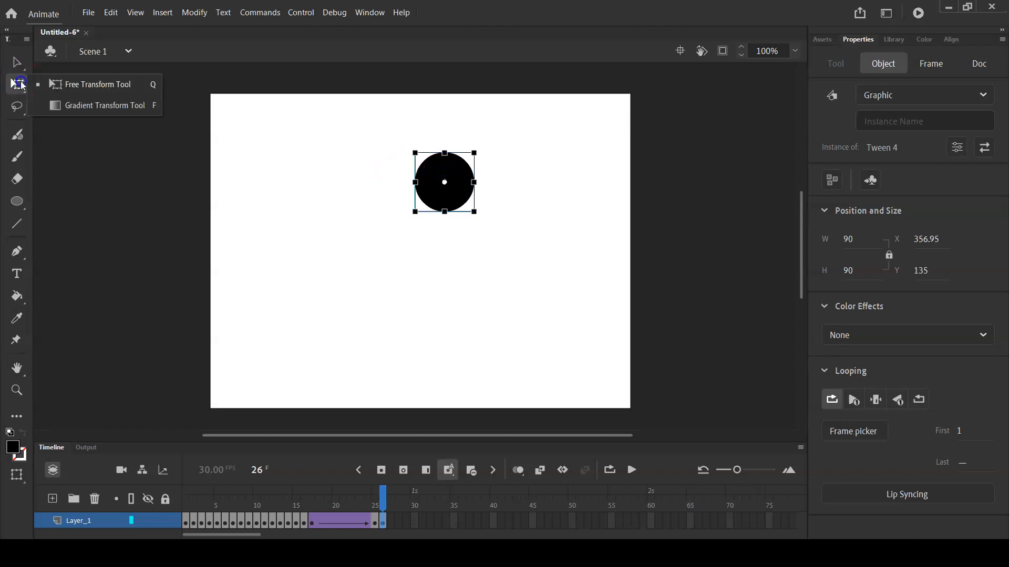
drag(415, 152, 368, 111)
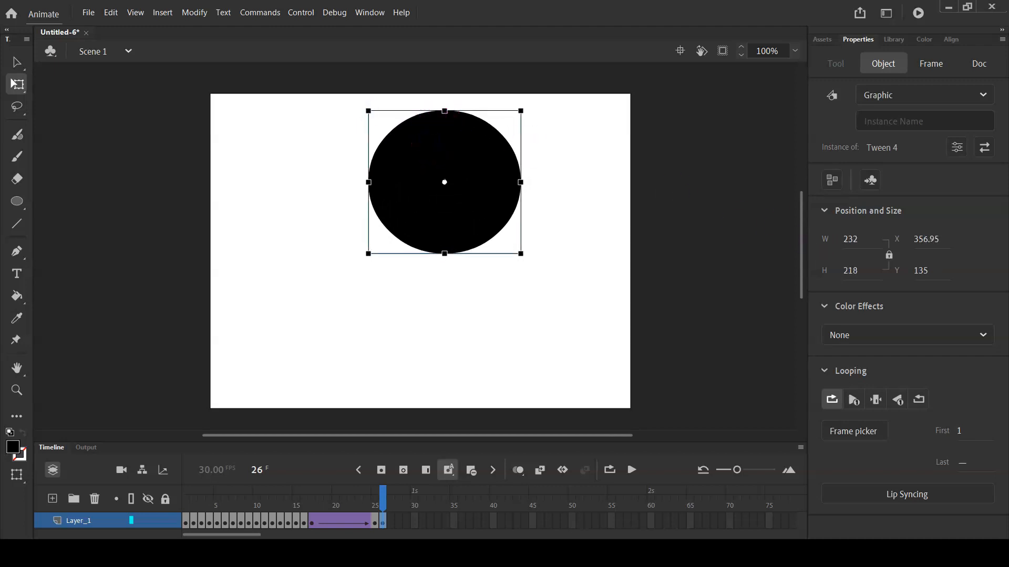
Open the circle's Tween 4 symbol at frame 26 for editing and fill its shape with red
click(17, 62)
double_click(454, 128)
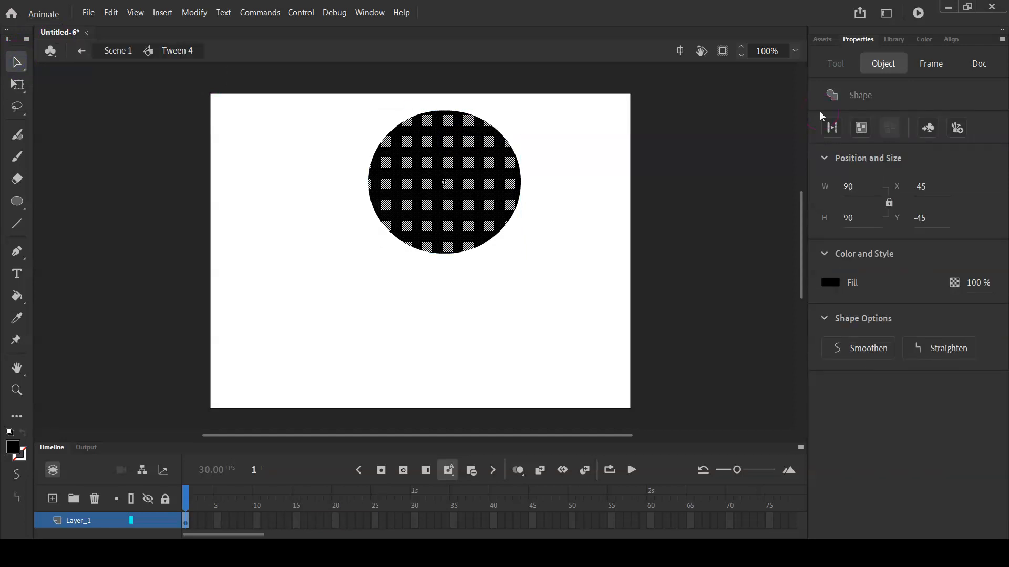
click(13, 448)
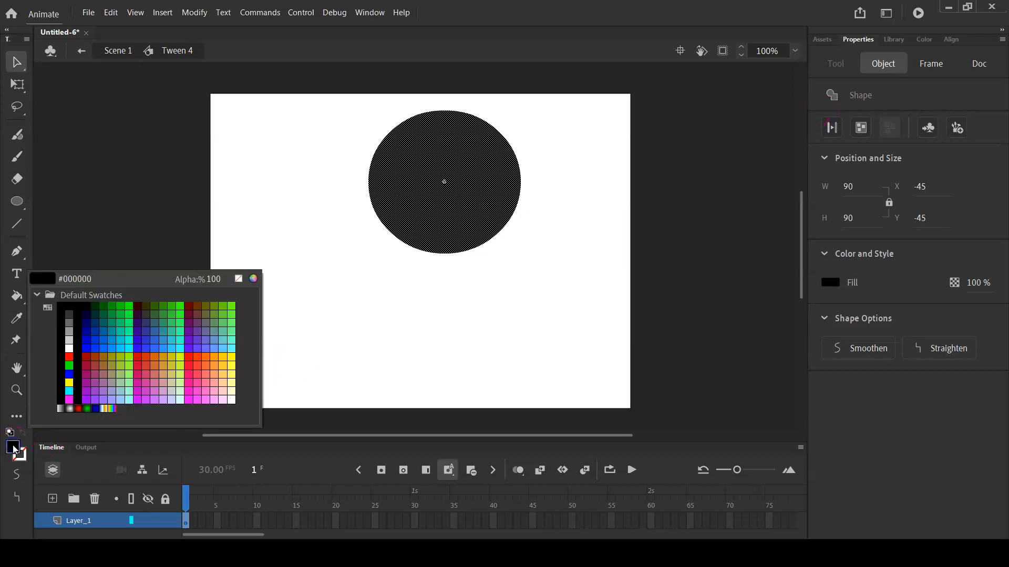
click(69, 358)
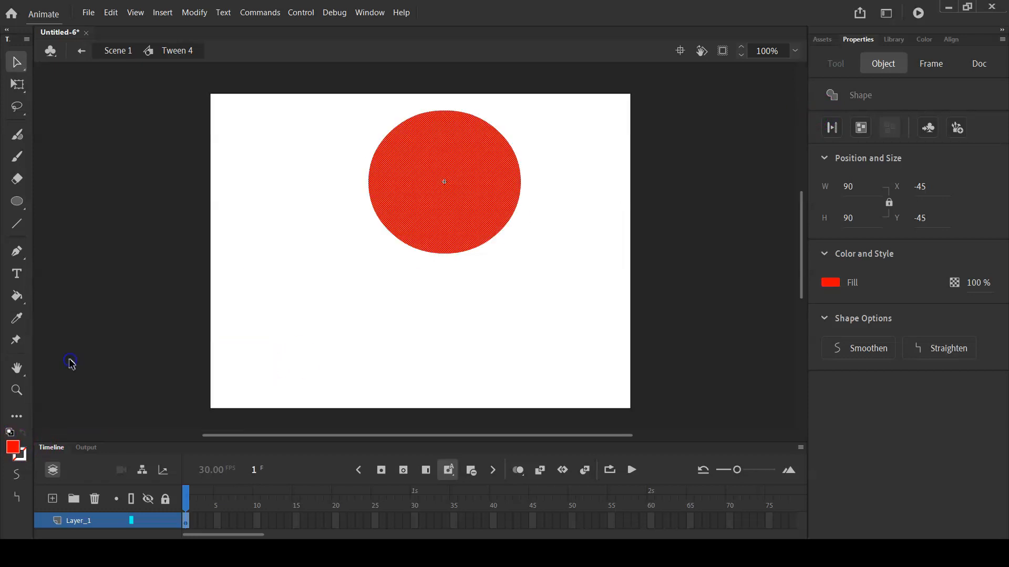
click(128, 344)
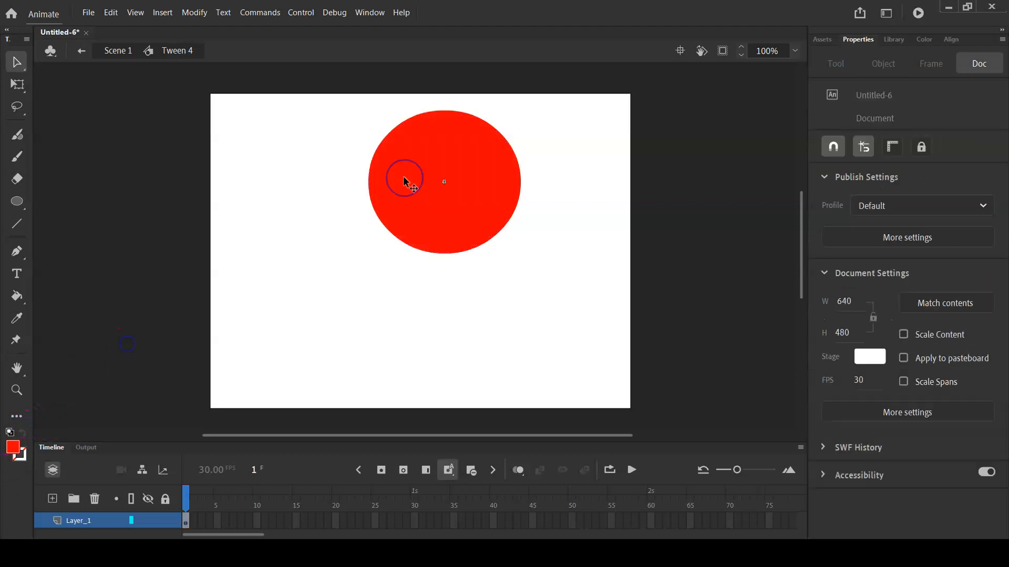
Change the circle's fill to the blue-to-black radial gradient swatch and return to Scene 1
click(442, 174)
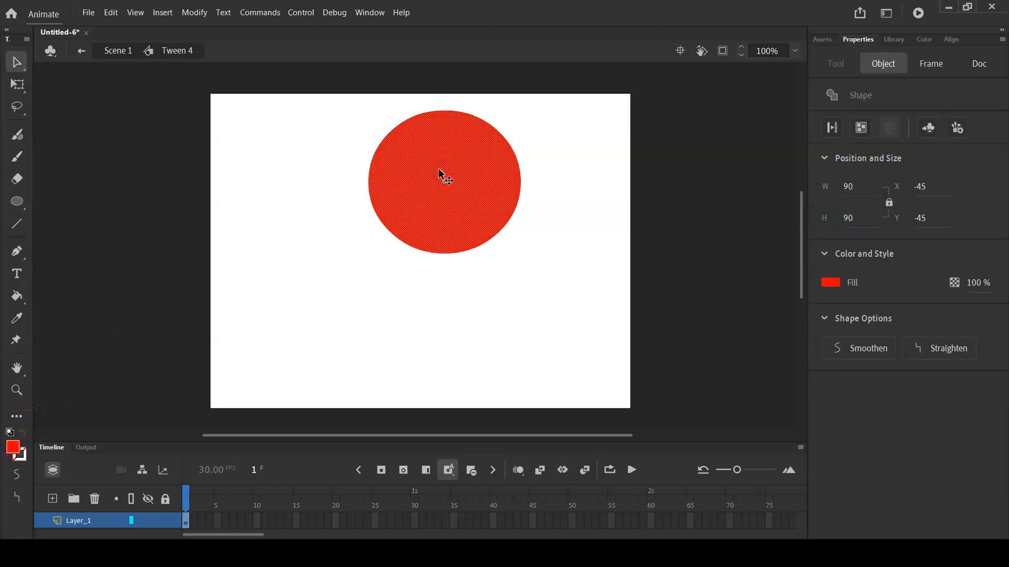
click(830, 285)
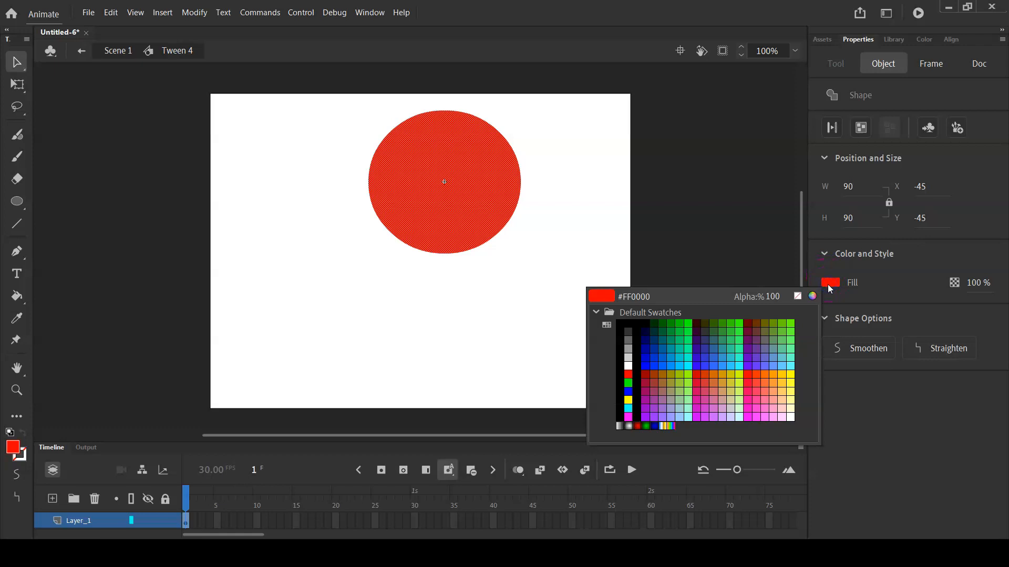
click(656, 426)
click(190, 179)
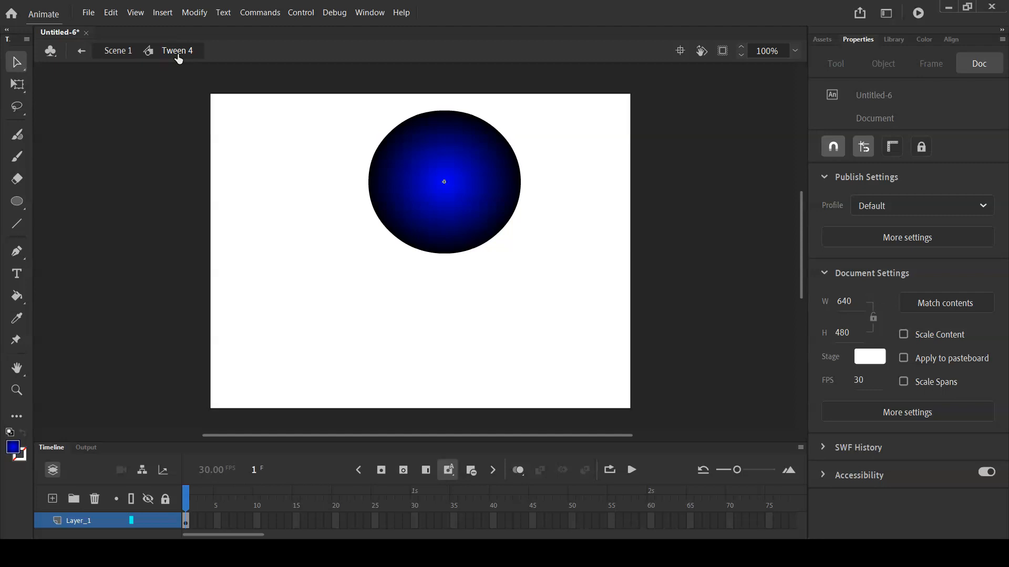
click(125, 56)
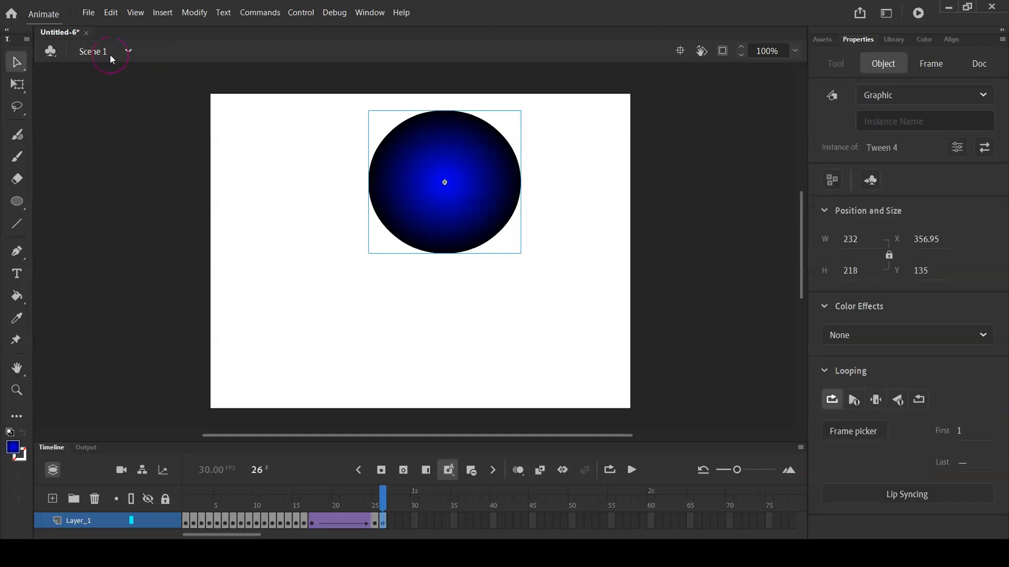
Compare the circle at frames 17, 25 and 26, and play the animation to review the color and size change
click(382, 521)
click(375, 521)
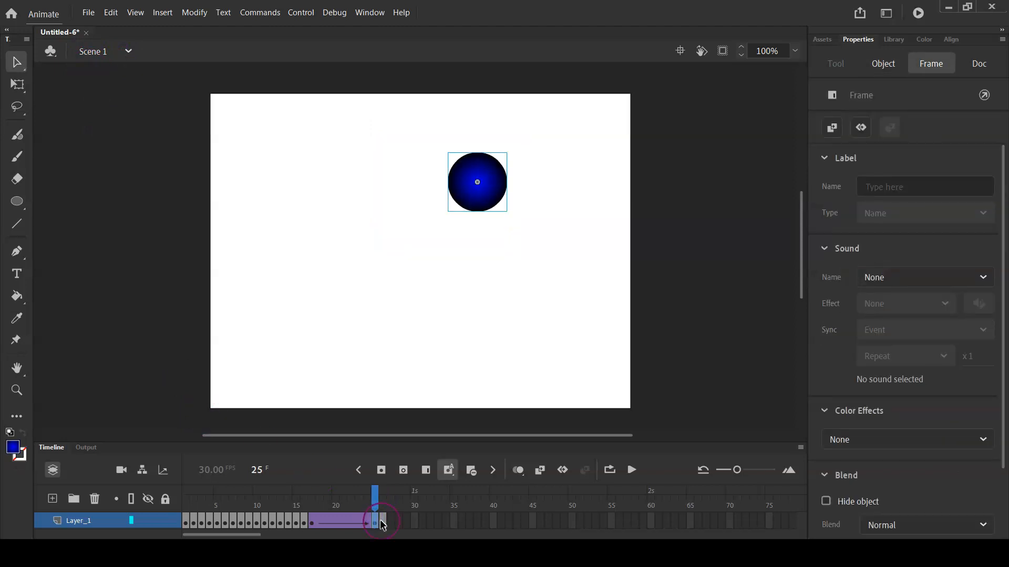
click(382, 521)
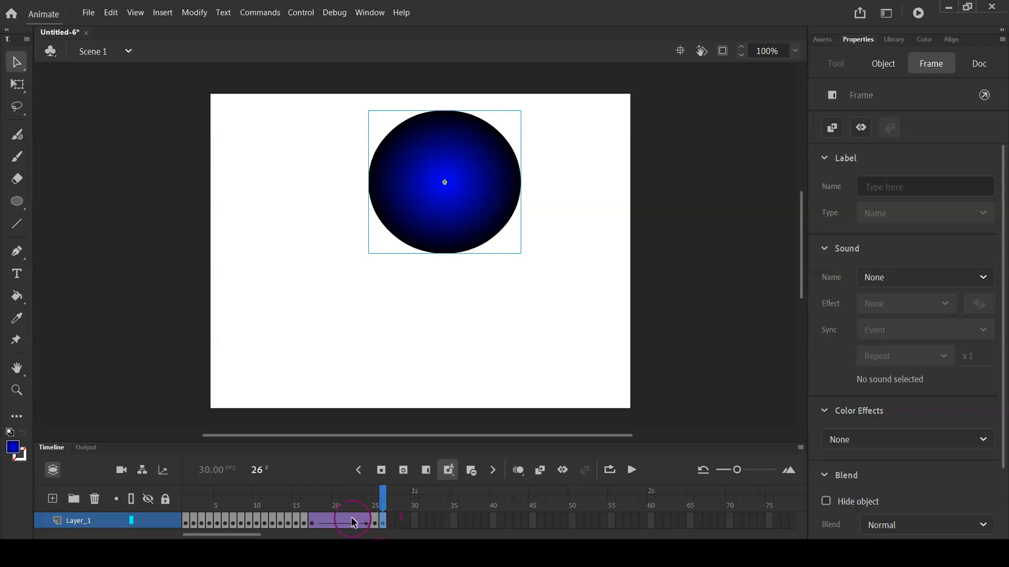
click(313, 520)
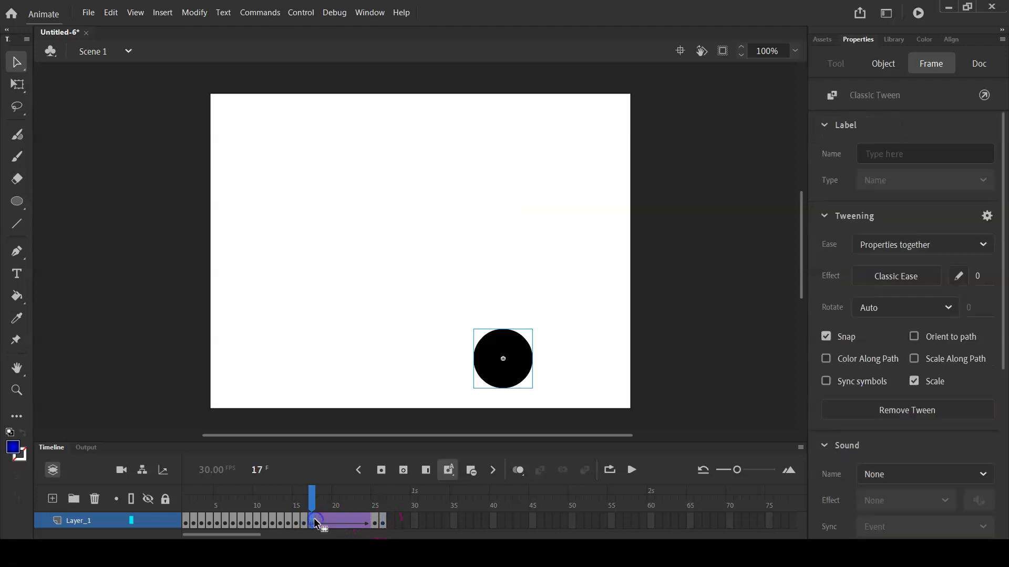
click(374, 521)
click(382, 522)
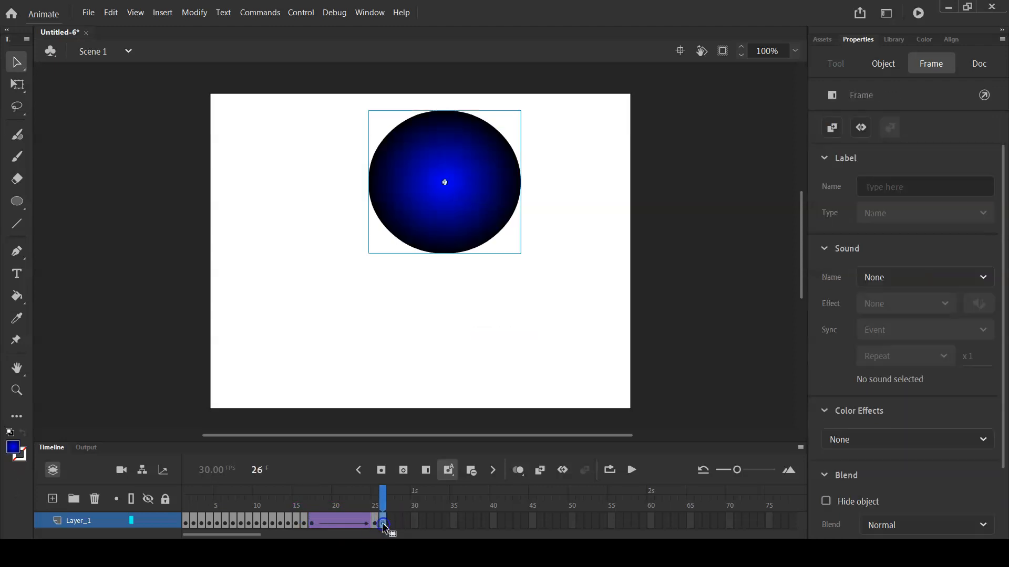
click(374, 522)
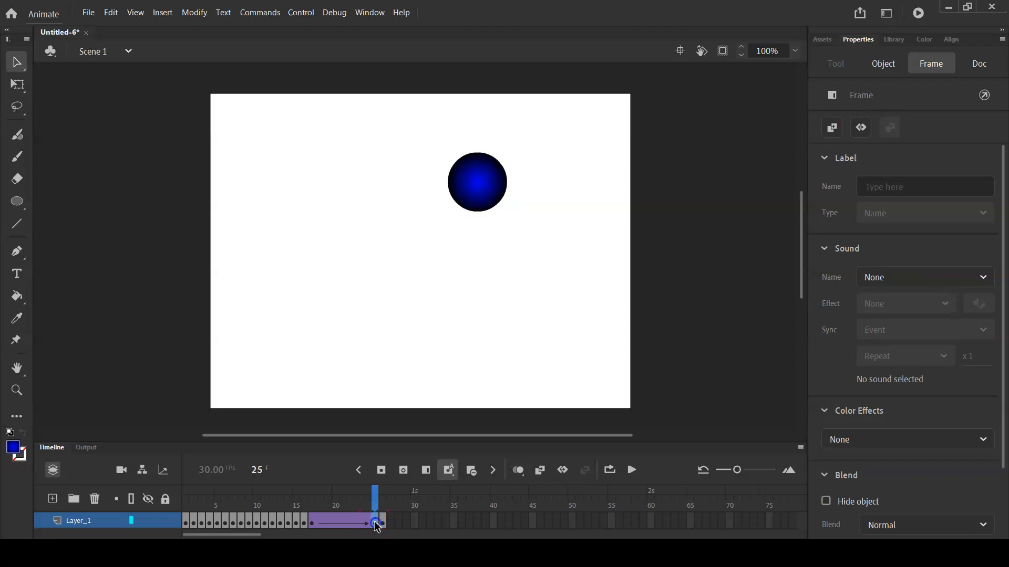
click(381, 522)
key(Return)
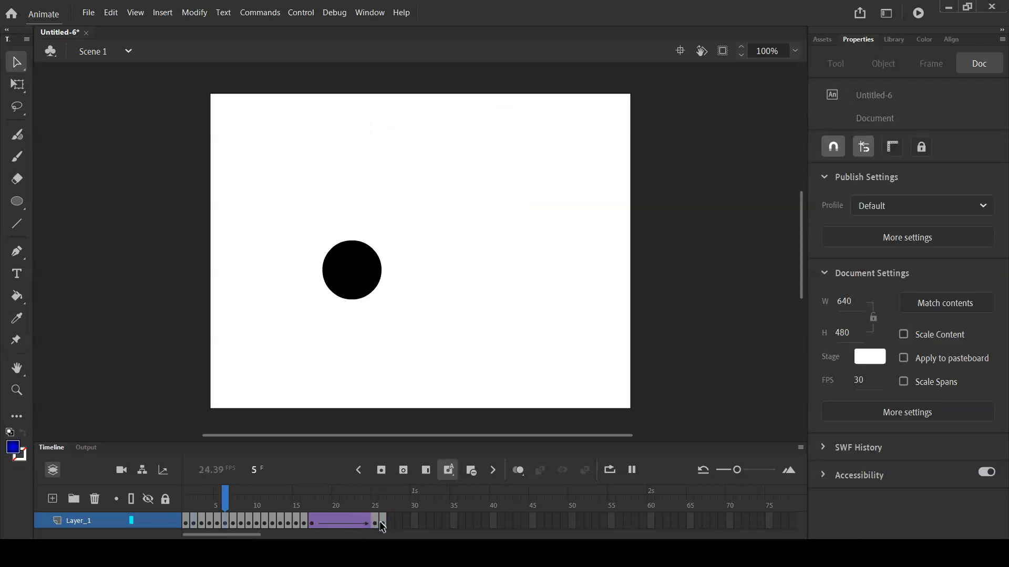
key(Return)
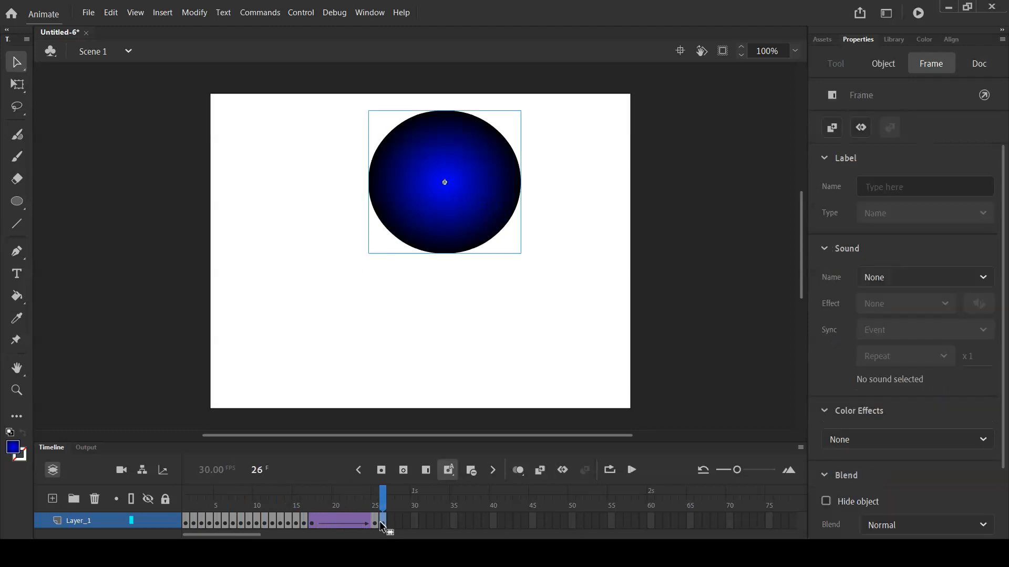
Move the keyframe with the enlarged blue circle from frame 26 to frame 35
drag(384, 521, 454, 526)
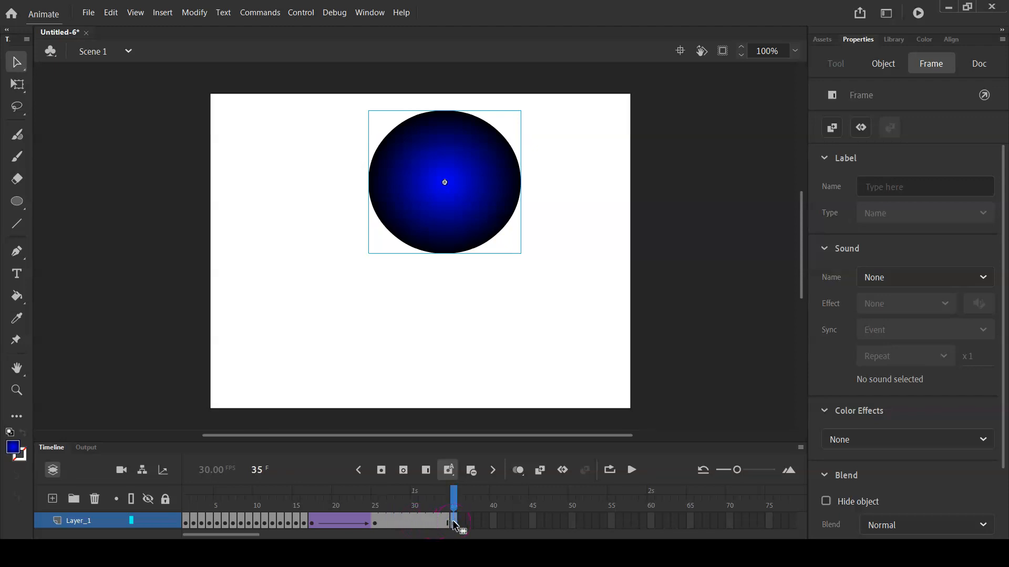
Try a motion tween on the span between frames 25 and 35, then undo it
click(416, 520)
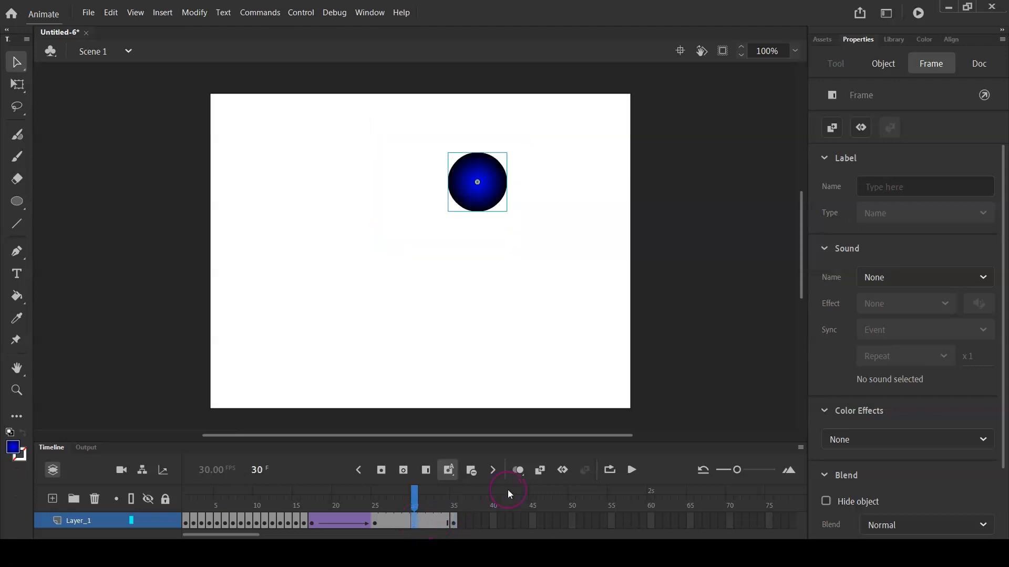
click(563, 471)
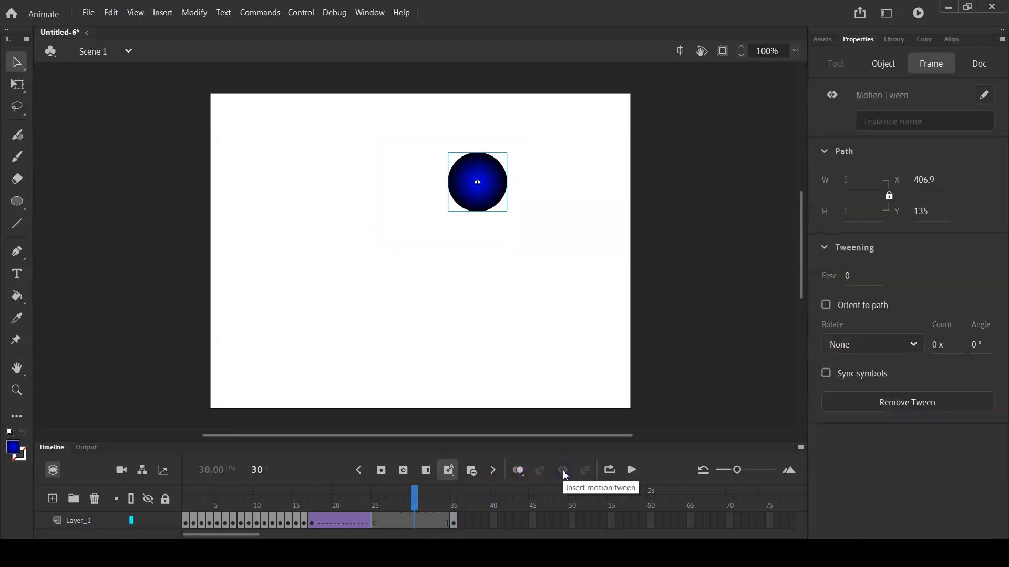
click(378, 525)
click(378, 522)
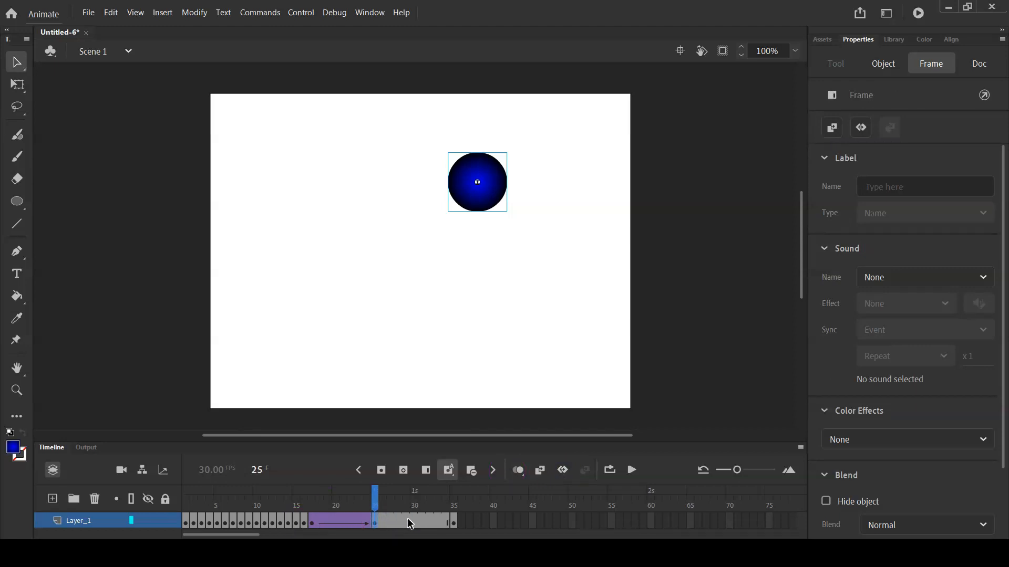
Create a classic tween on the span between frames 25 and 35 and play the animation to review it
right_click(407, 518)
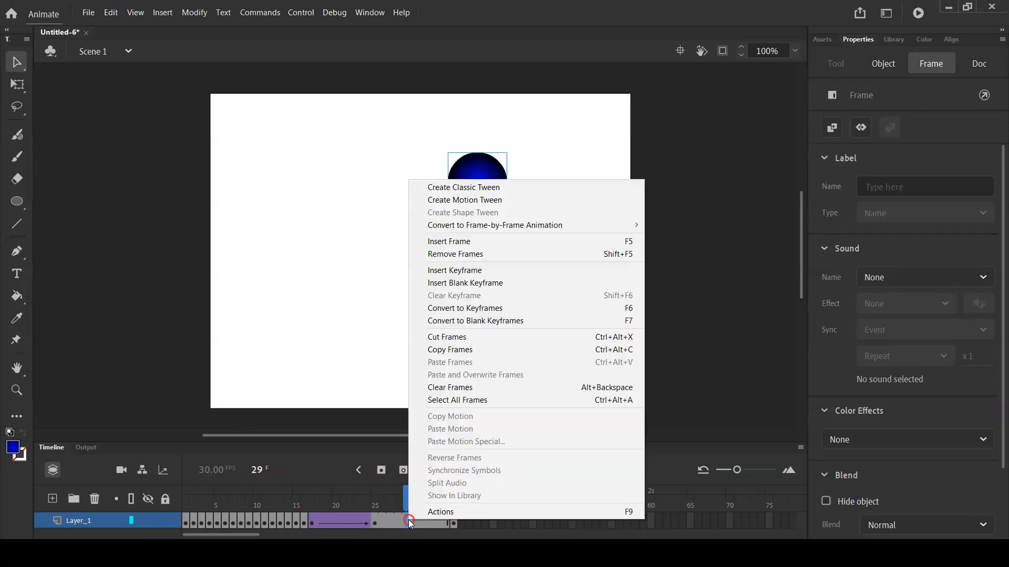
click(502, 196)
key(Return)
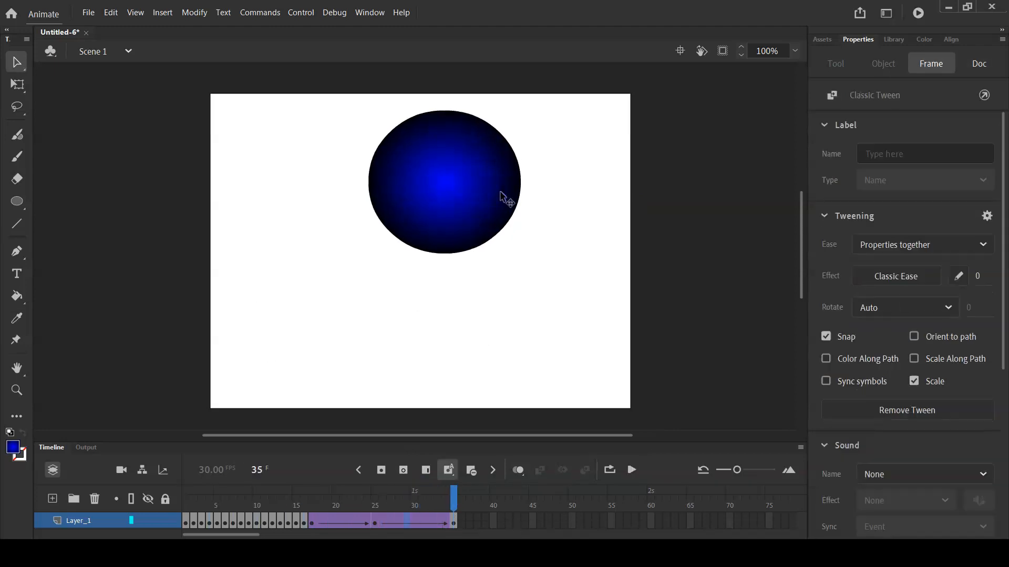
key(Return)
Add a new layer above the circle's layer and set the timeline's frame height to Tall
click(53, 502)
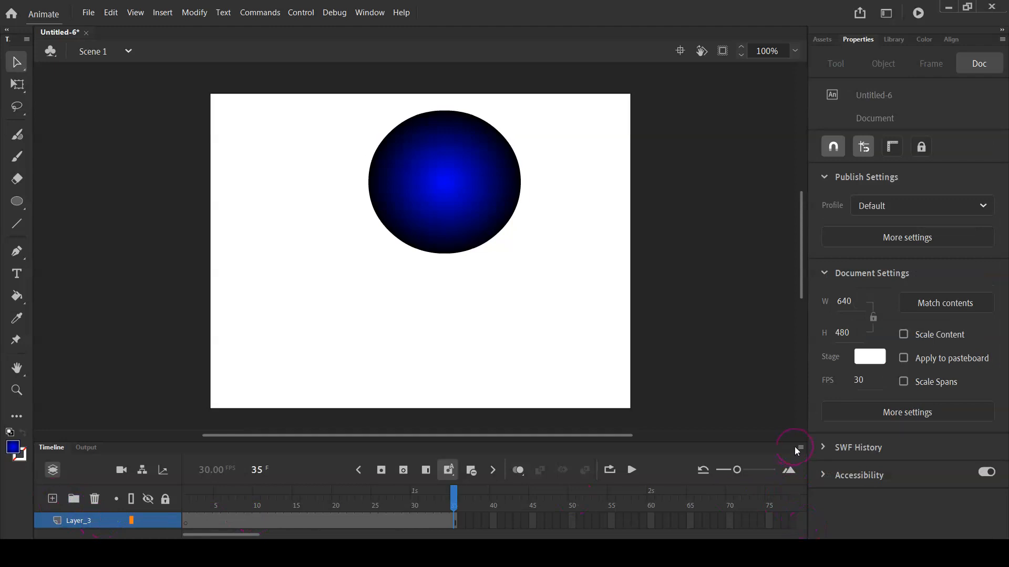
mouse_move(737, 469)
mouse_down()
mouse_move(757, 471)
mouse_move(732, 470)
mouse_up()
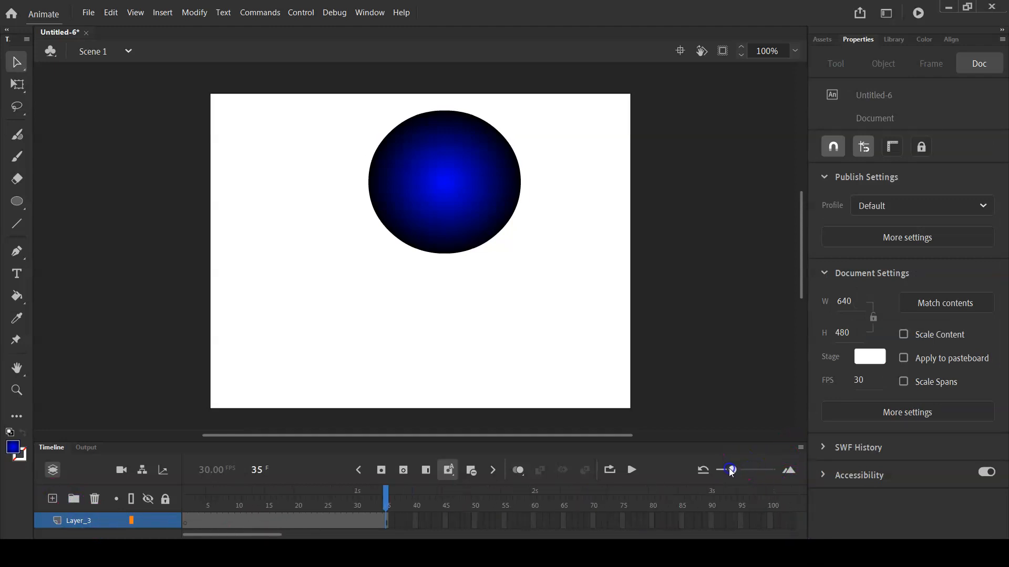
click(801, 448)
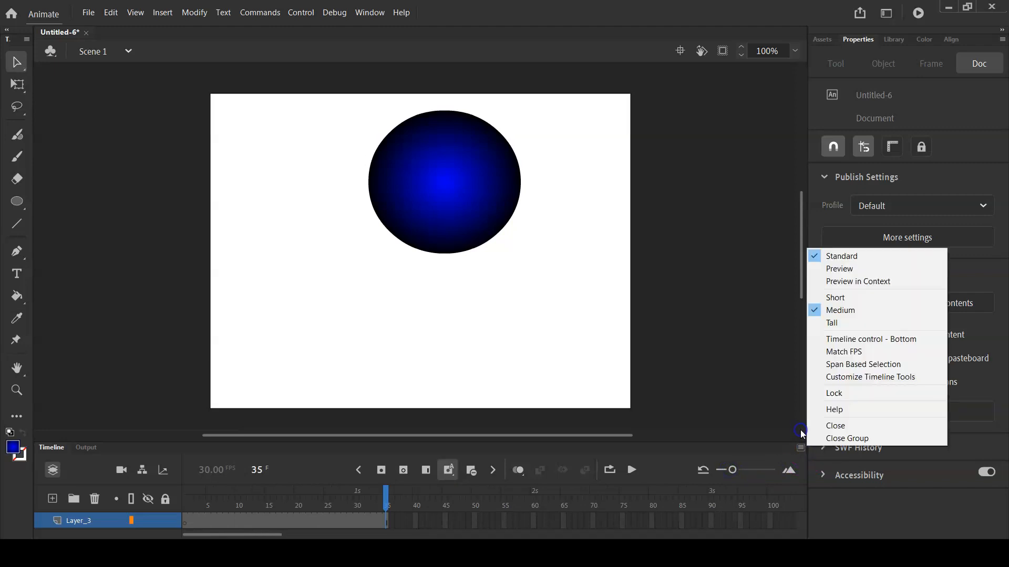
click(844, 310)
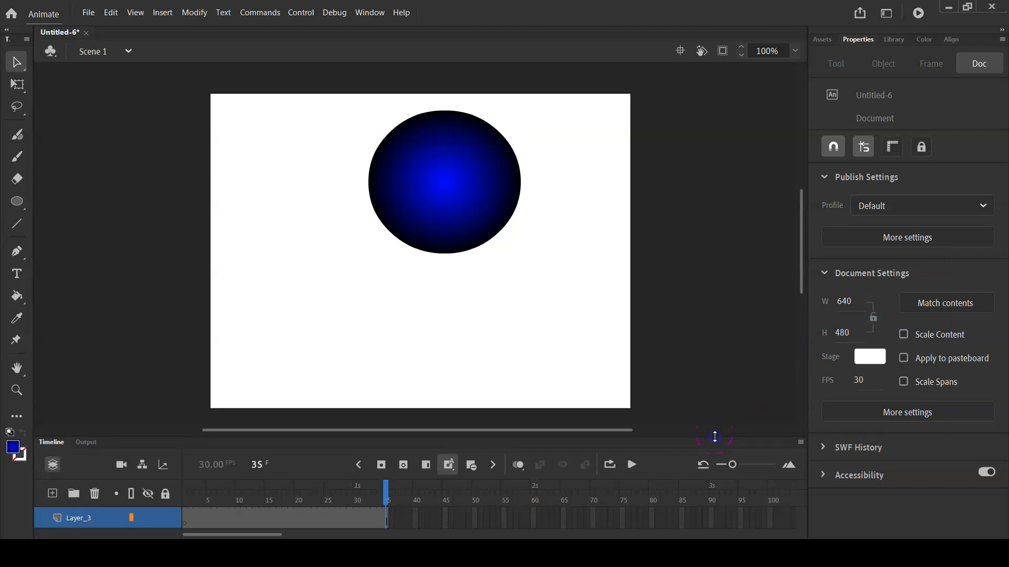
Try to enlarge the timeline area so that more layers fit
click(675, 434)
drag(675, 437, 674, 353)
click(801, 442)
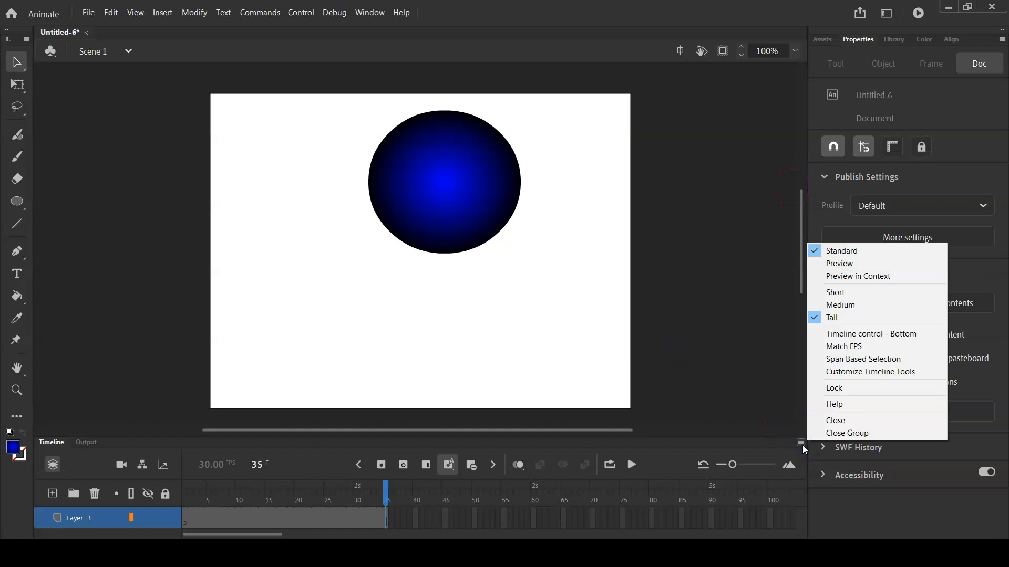
click(729, 383)
click(463, 427)
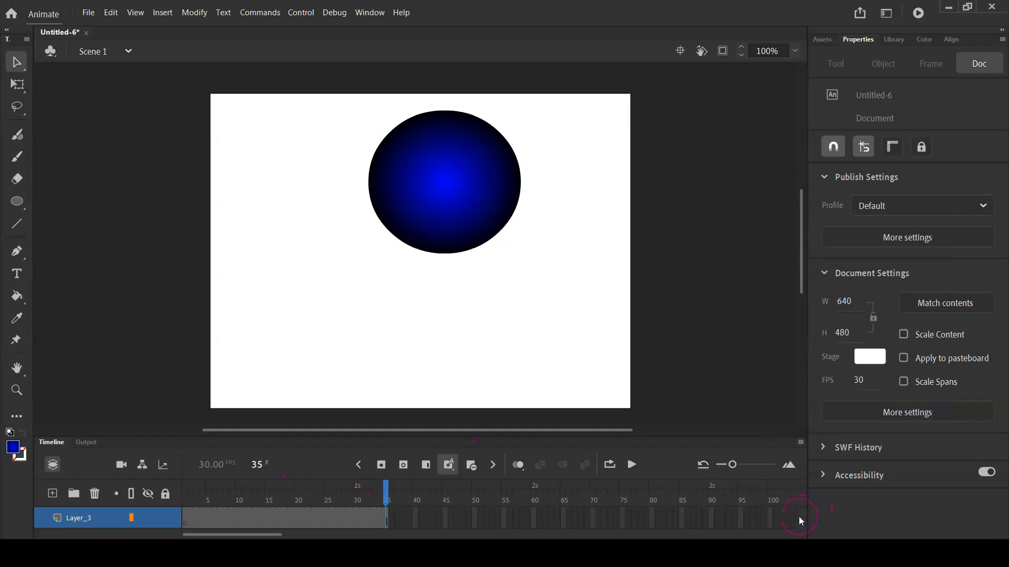
Turn off the view of only the active layer so the timeline lists both layers
click(103, 520)
click(86, 527)
click(96, 531)
click(86, 521)
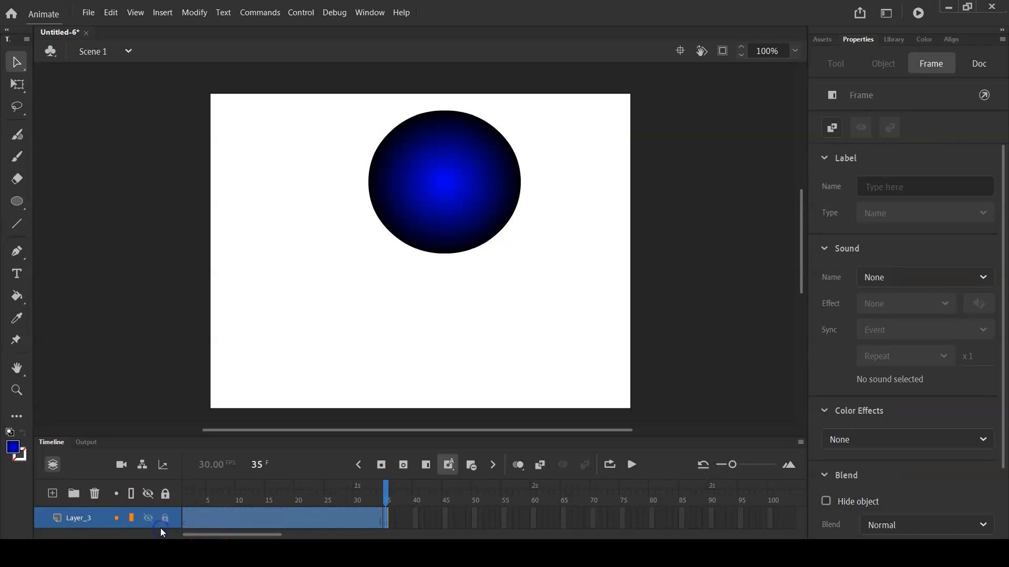
click(55, 471)
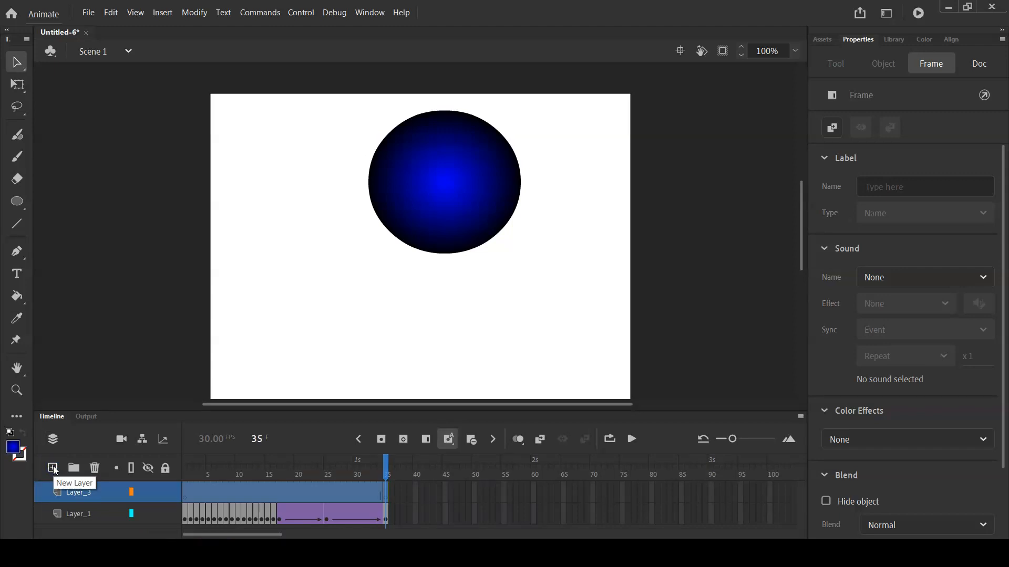
click(53, 439)
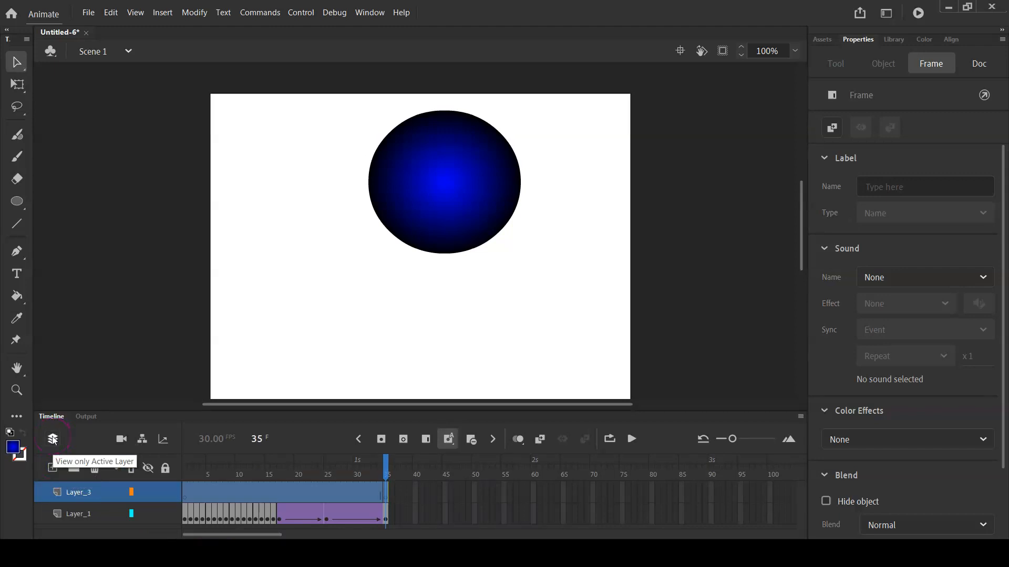
click(361, 489)
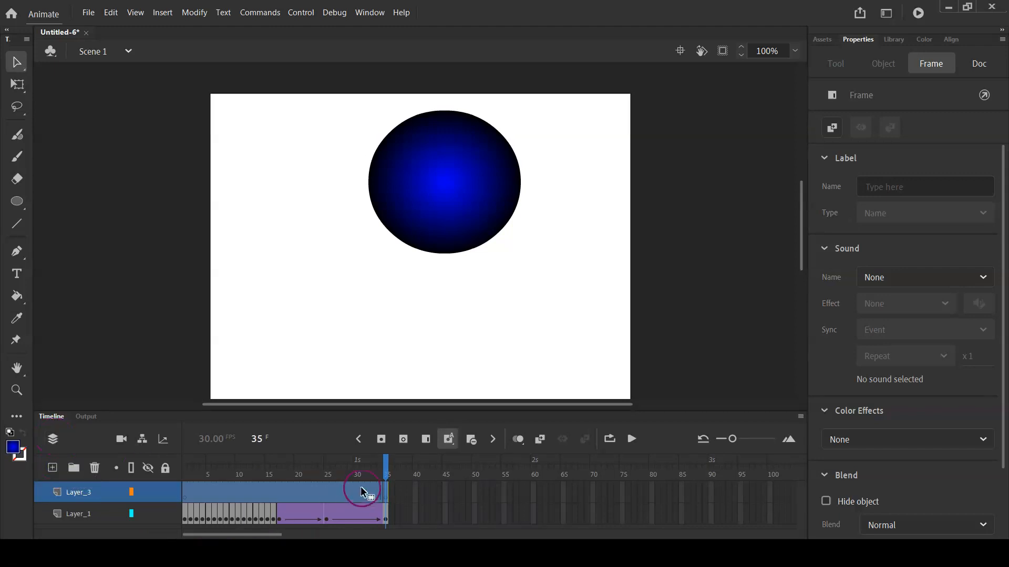
click(387, 463)
click(205, 494)
Rename the new empty layer, Layer_3, as background
click(94, 496)
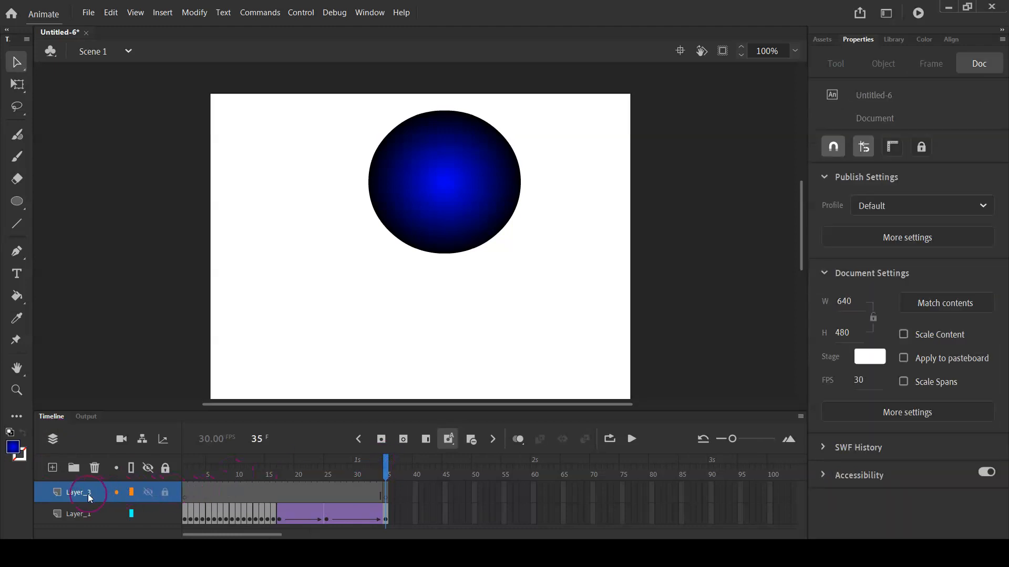
double_click(87, 494)
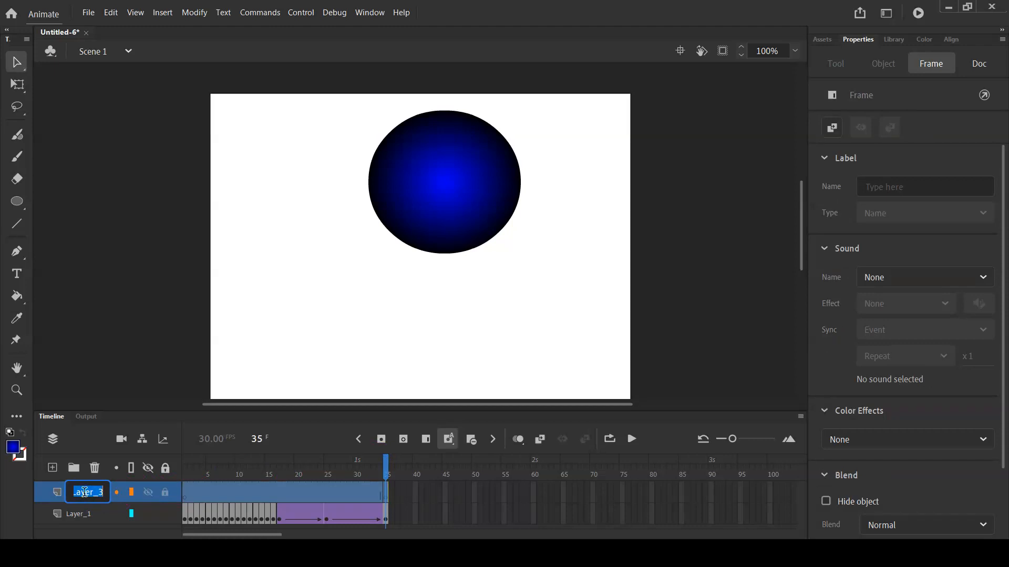
text(bgc)
key(BackSpace)
key(BackSpace)
text(ackground)
Rename the circle's layer, Layer_1, as ball and select the background layer's frames
click(80, 515)
double_click(79, 513)
text(ball)
click(77, 494)
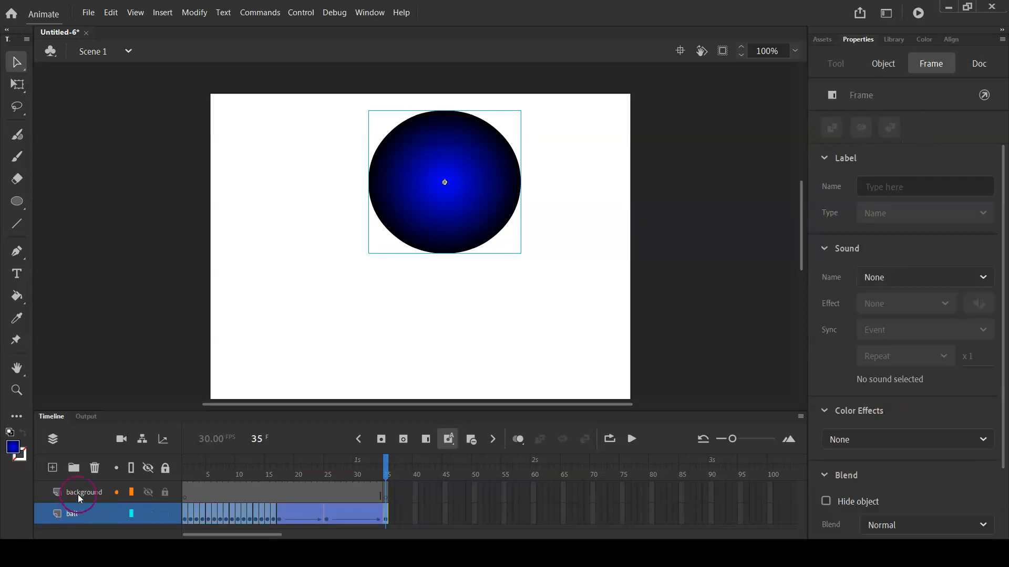
click(188, 496)
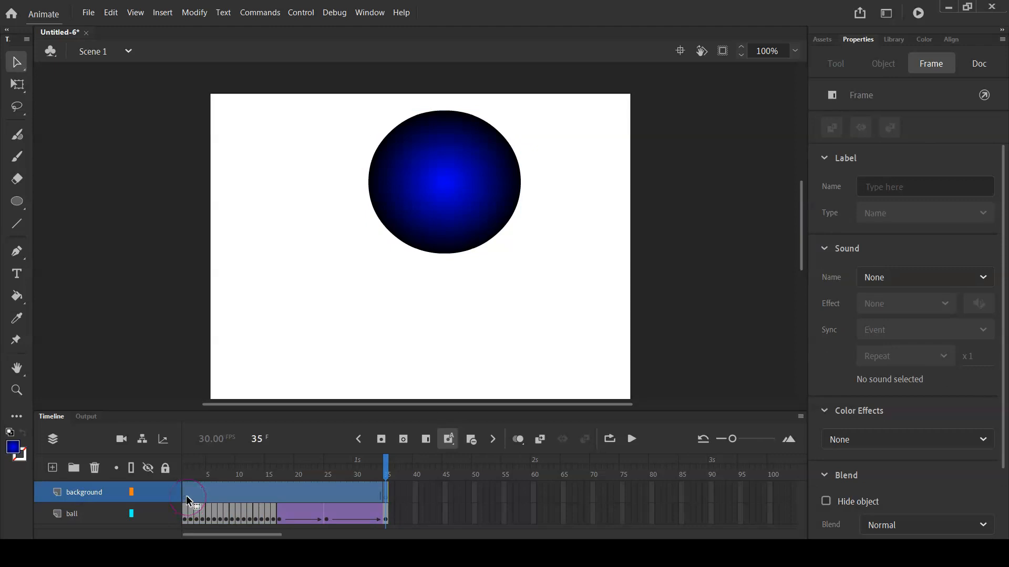
Select frame 1 of the background layer and collapse the Sound and Label sections of the frame properties
click(189, 500)
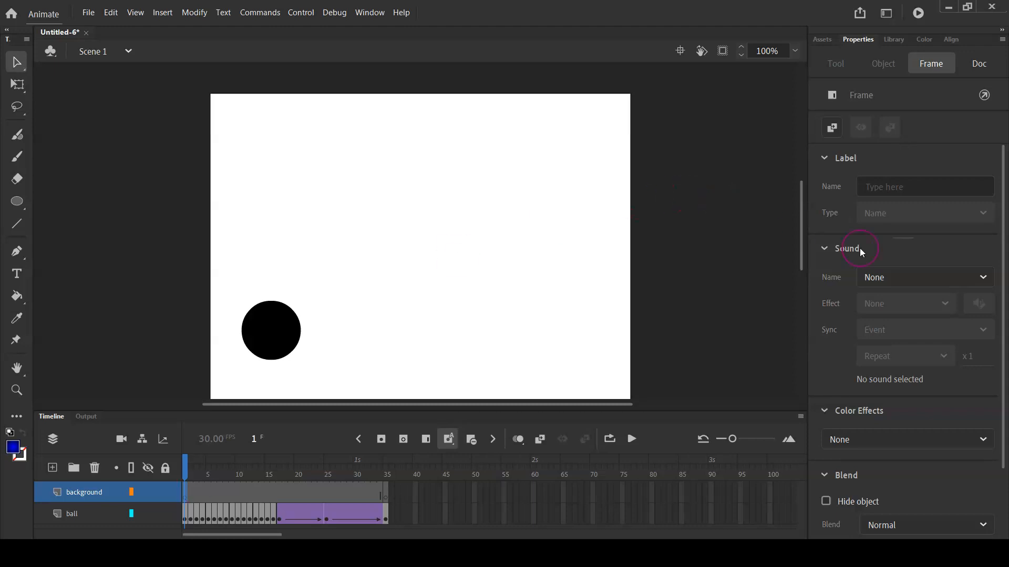
click(827, 251)
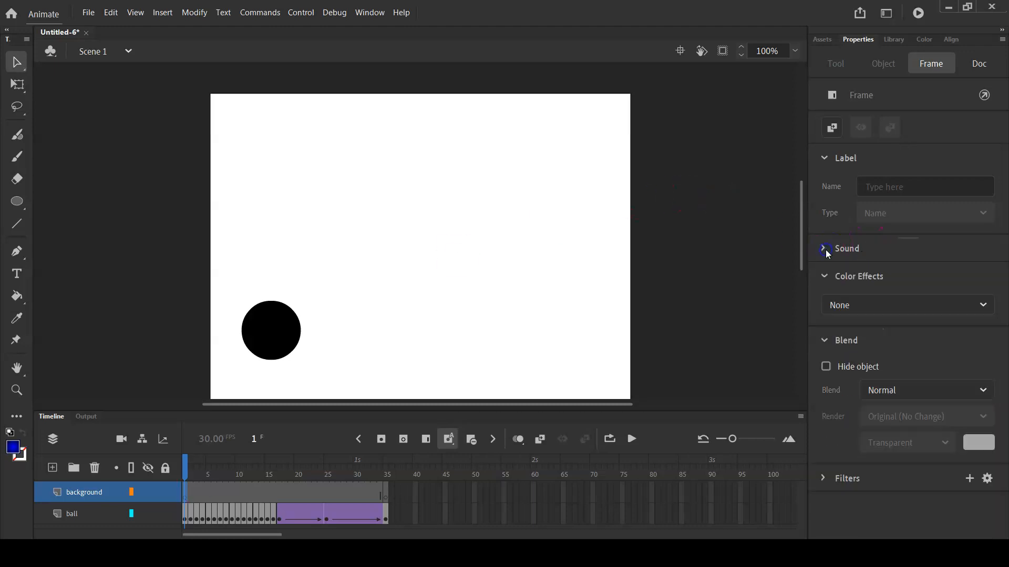
click(825, 159)
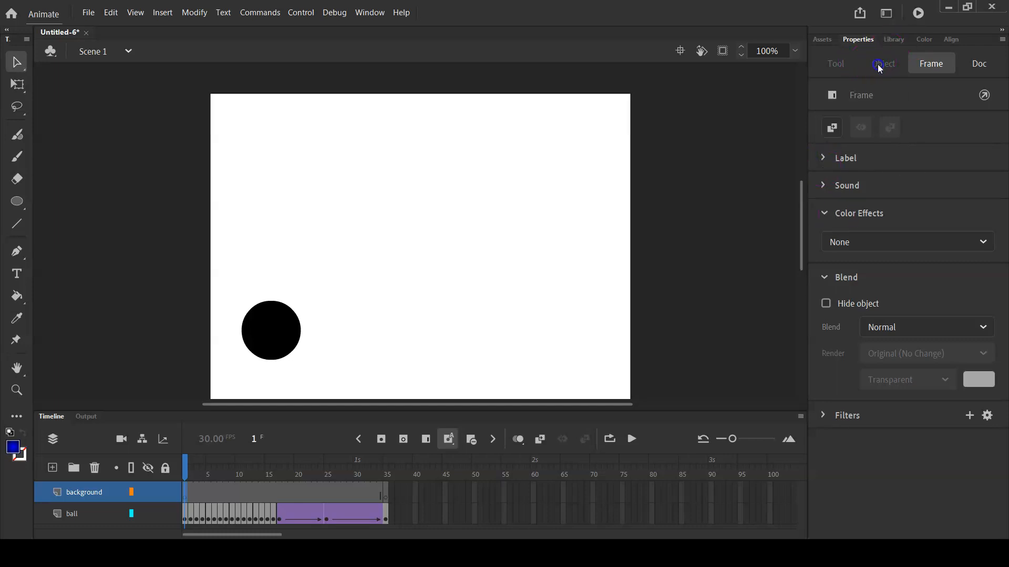
Show the default static assets and change their category from Characters to Backgrounds
click(824, 41)
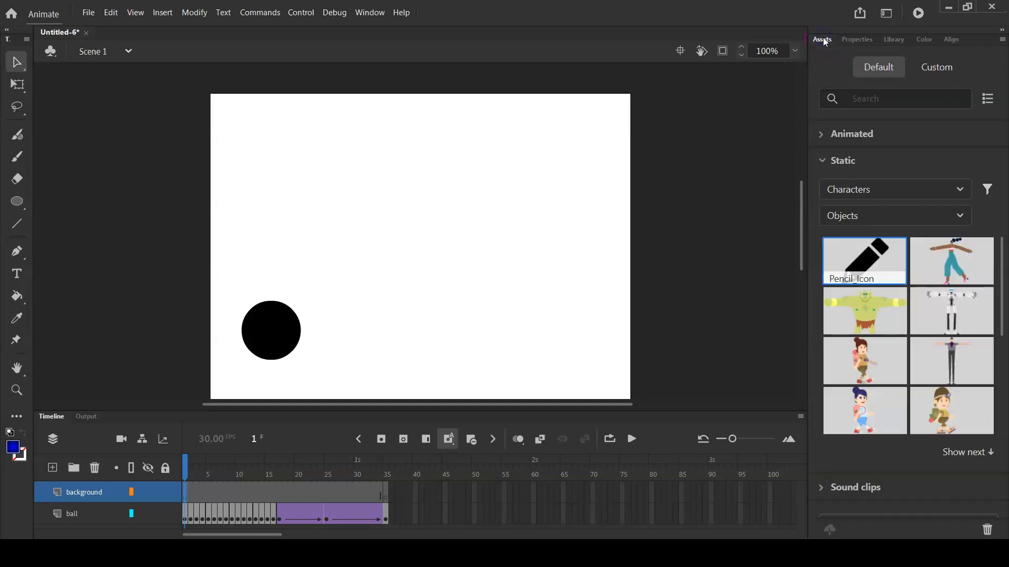
click(960, 216)
click(961, 217)
drag(1002, 266, 995, 231)
click(959, 191)
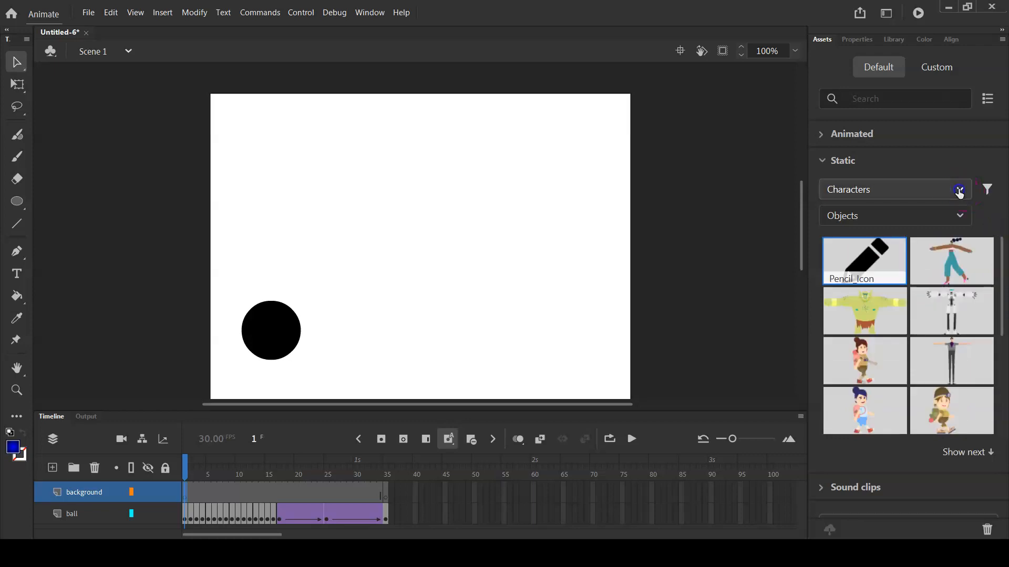
click(912, 257)
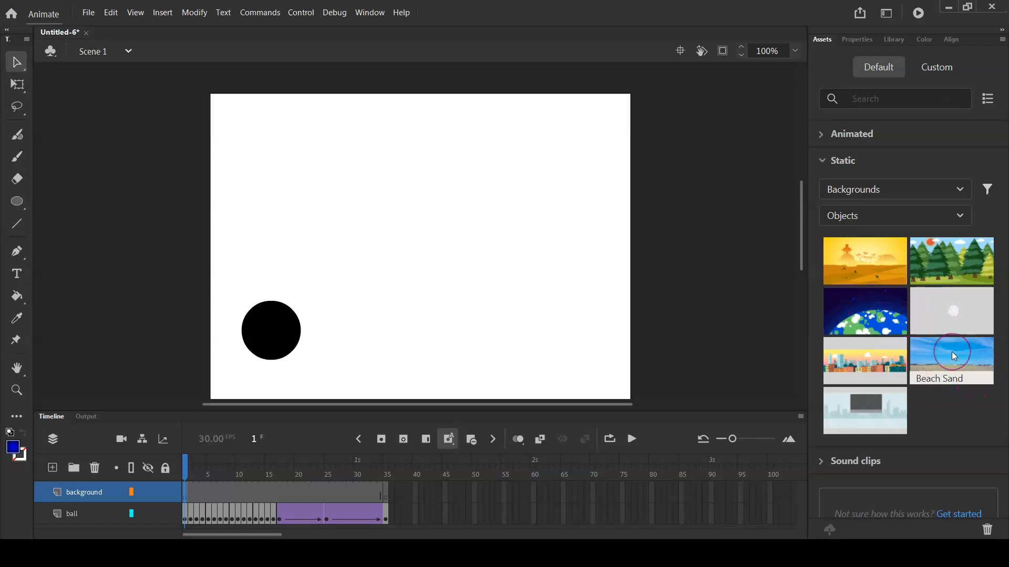
Place the Woods background asset on the stage and move its upper-left corner near the stage's corner
click(859, 253)
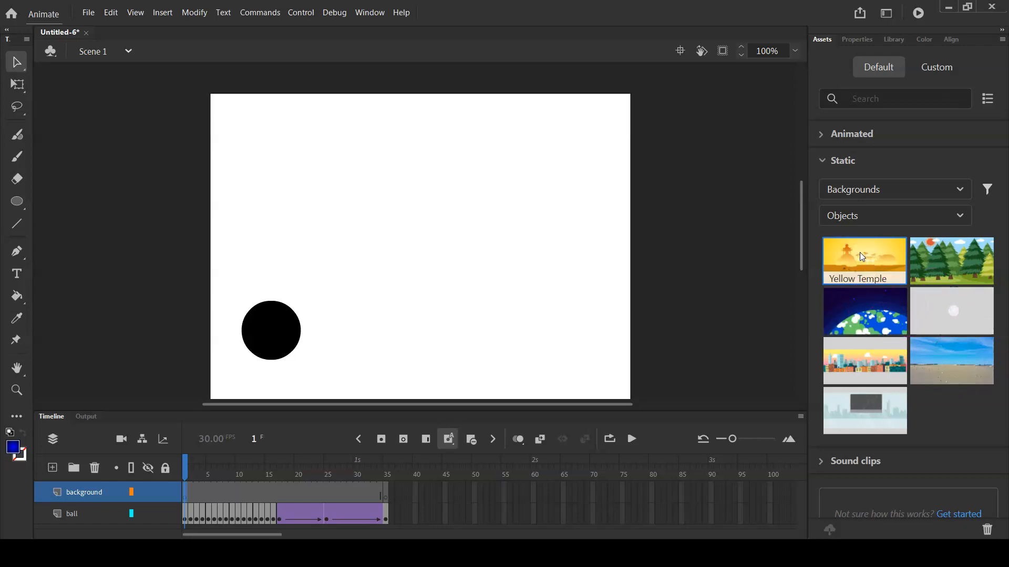
click(966, 352)
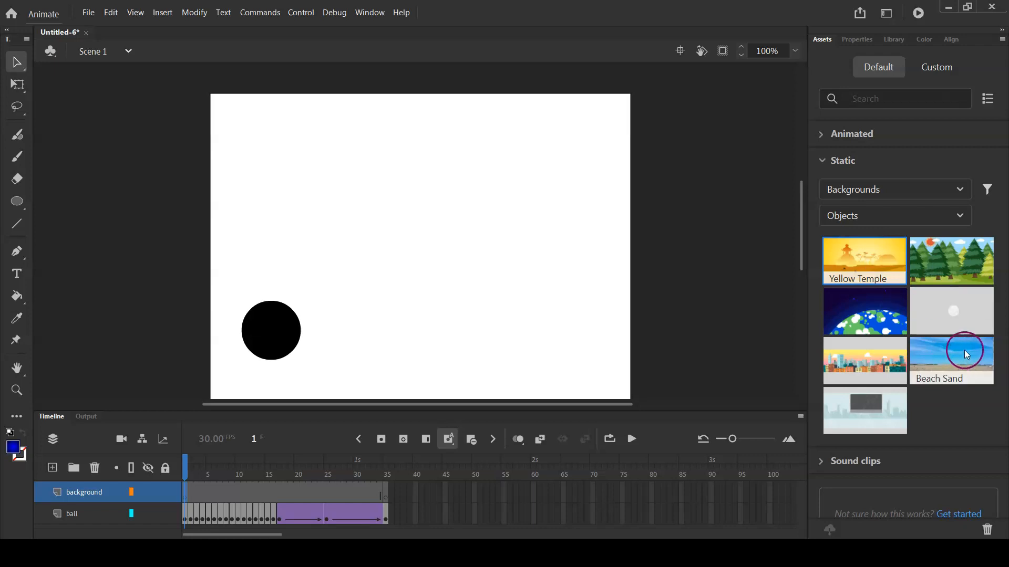
click(951, 249)
drag(950, 248, 518, 240)
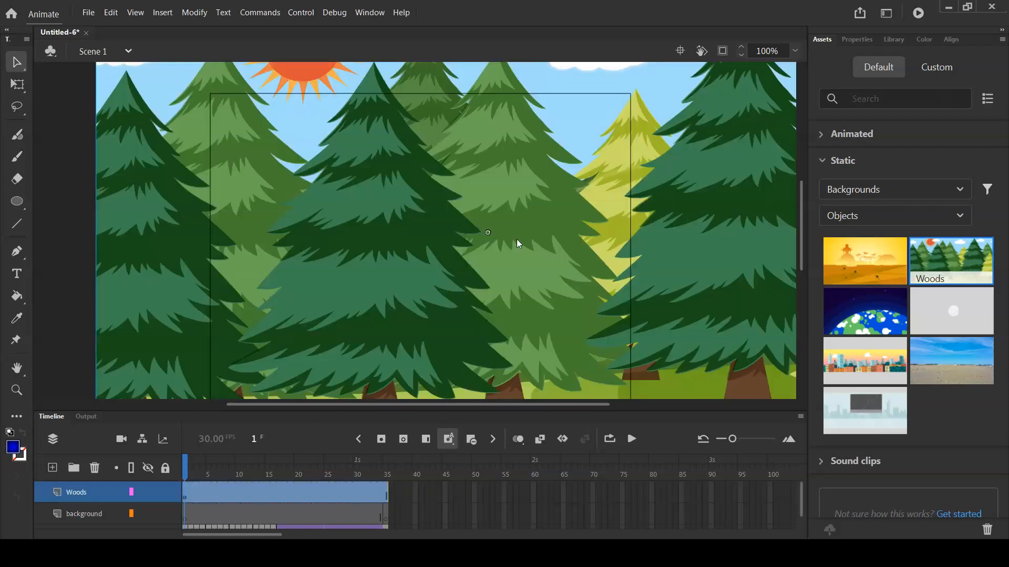
drag(372, 171, 453, 241)
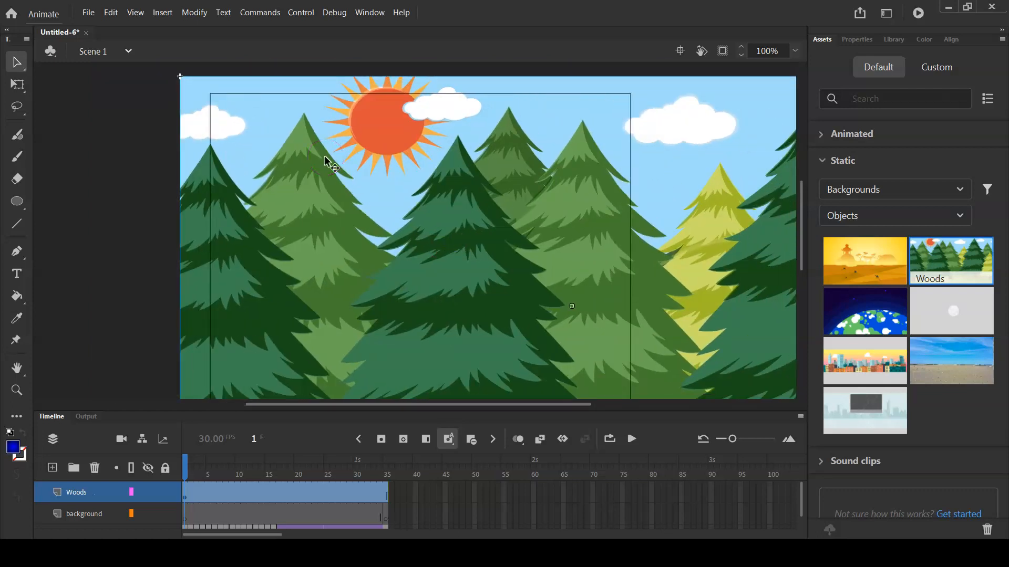
Import the picture 9Zeku from the Pictures folder to the stage while the Woods layer is active
click(92, 18)
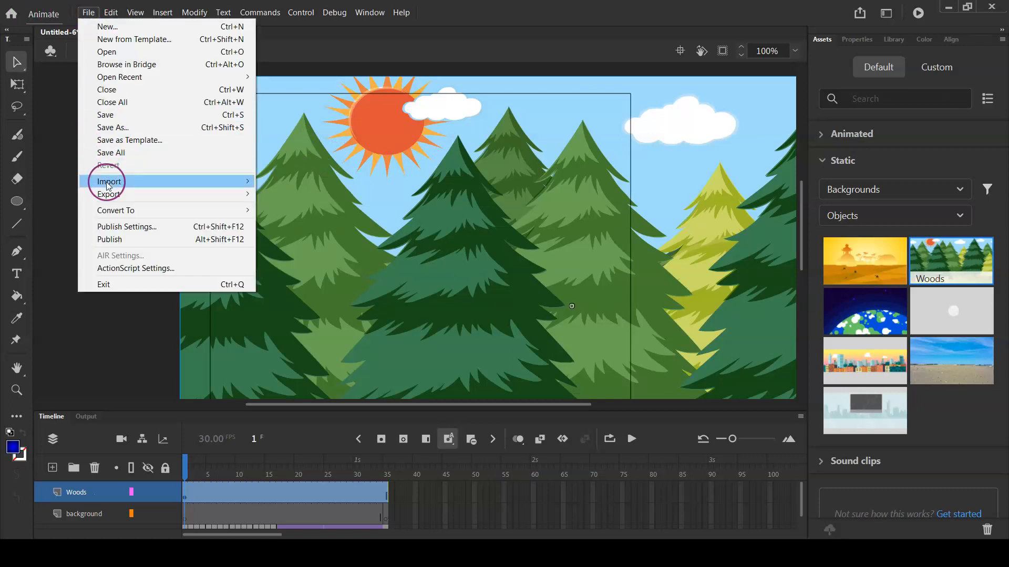
click(108, 185)
click(303, 184)
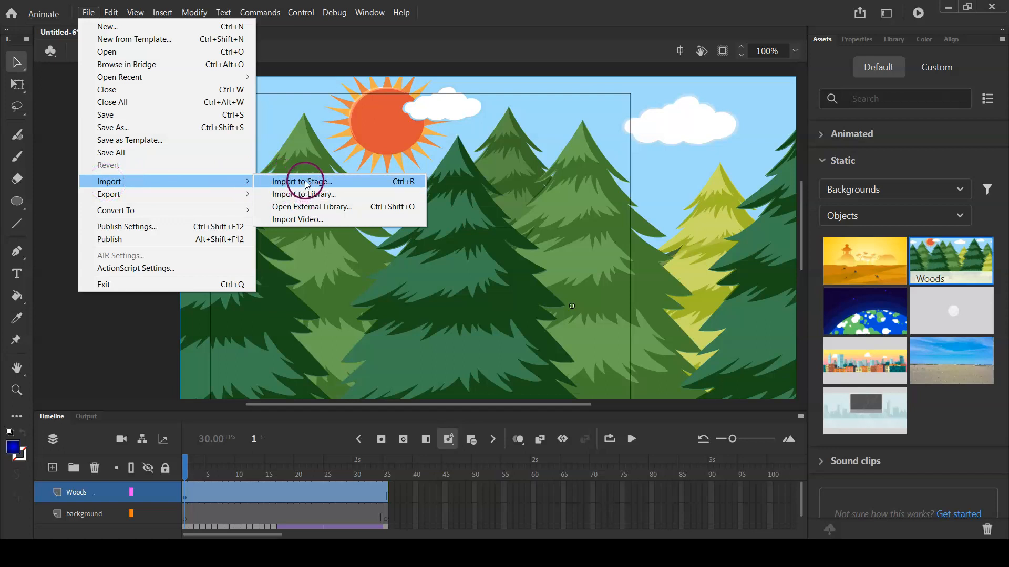
click(306, 184)
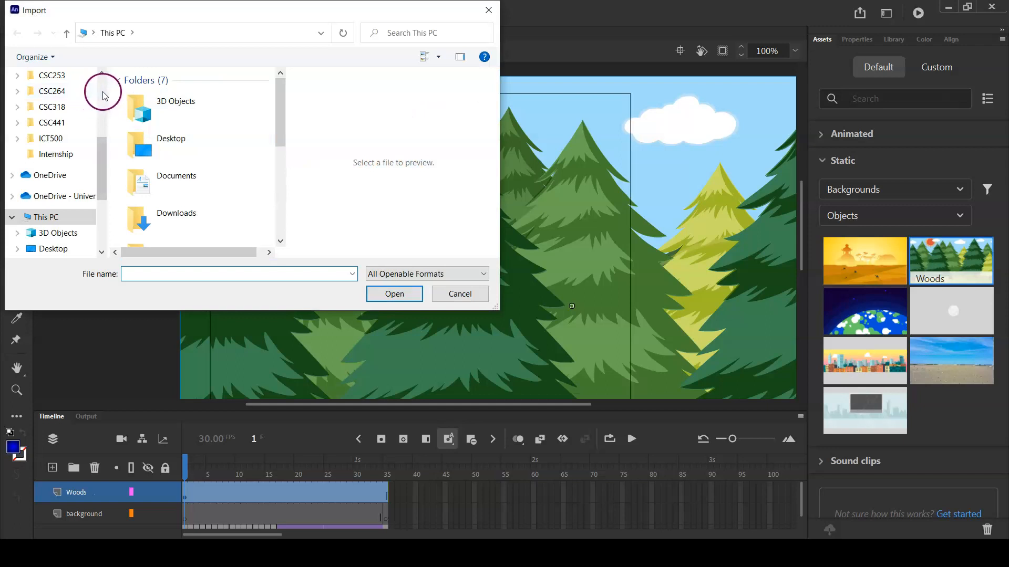
scroll(104, 95, up, 5)
click(54, 151)
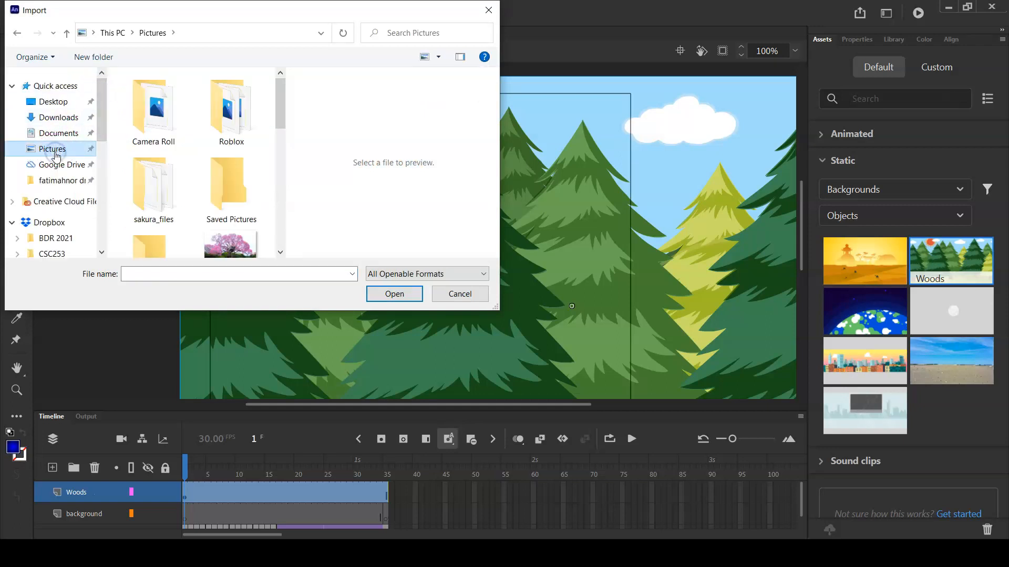
drag(279, 108, 280, 139)
click(238, 185)
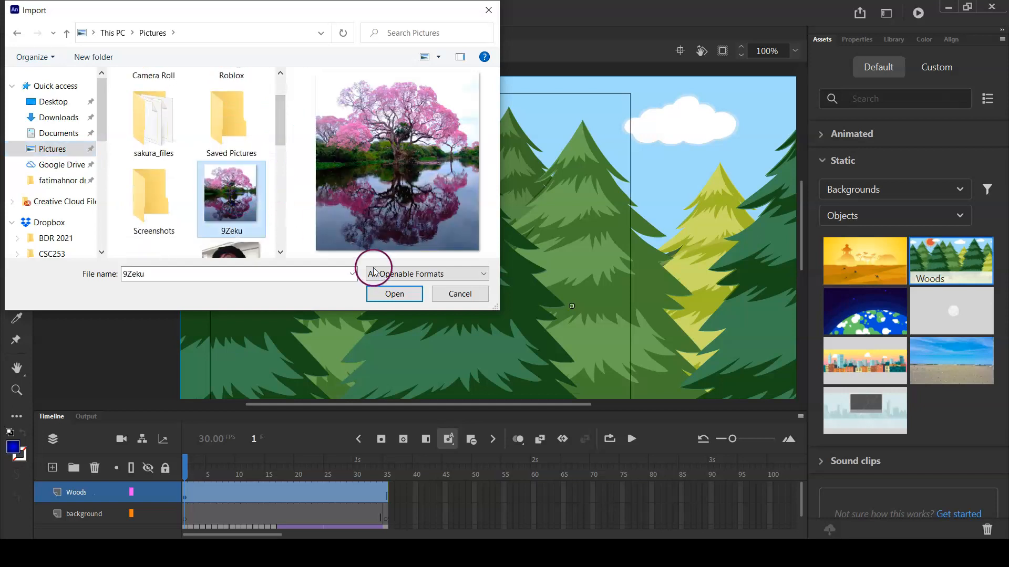
click(379, 292)
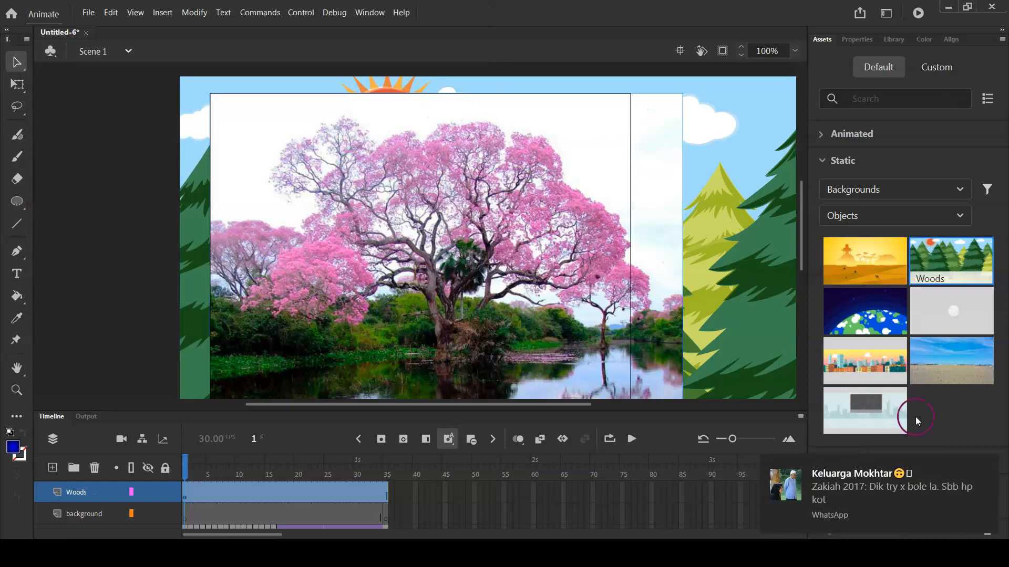
Shift the imported tree picture slightly, then remove it from the stage while keeping the Woods layer
click(986, 470)
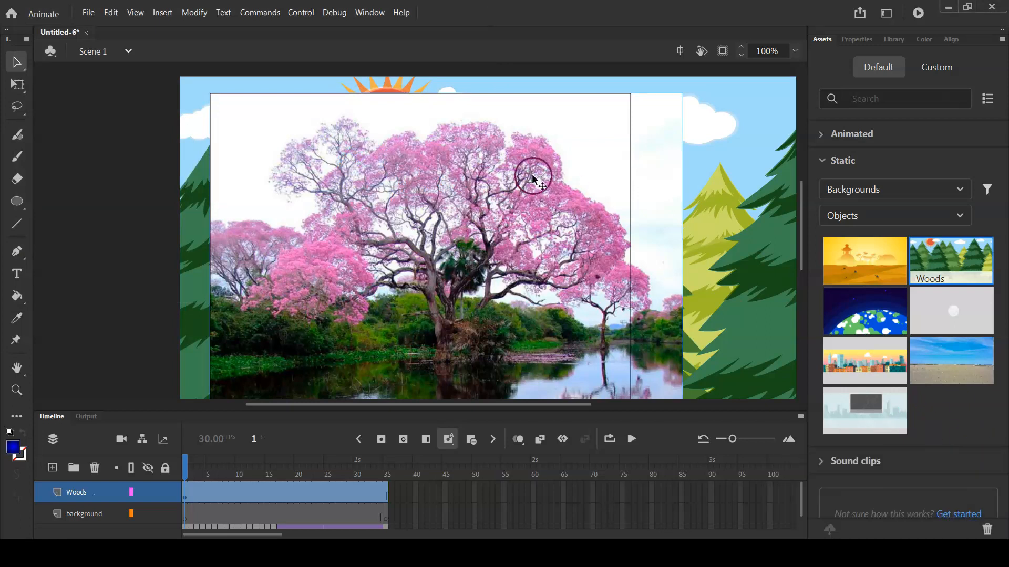
mouse_move(312, 149)
mouse_down()
mouse_move(349, 147)
mouse_move(293, 141)
mouse_move(316, 139)
mouse_move(306, 142)
mouse_up()
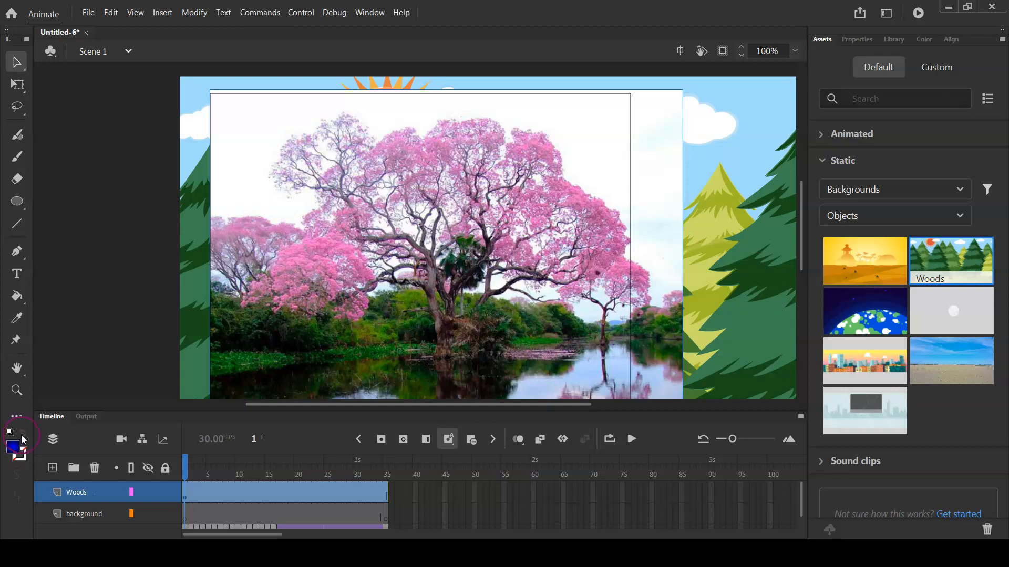
click(95, 469)
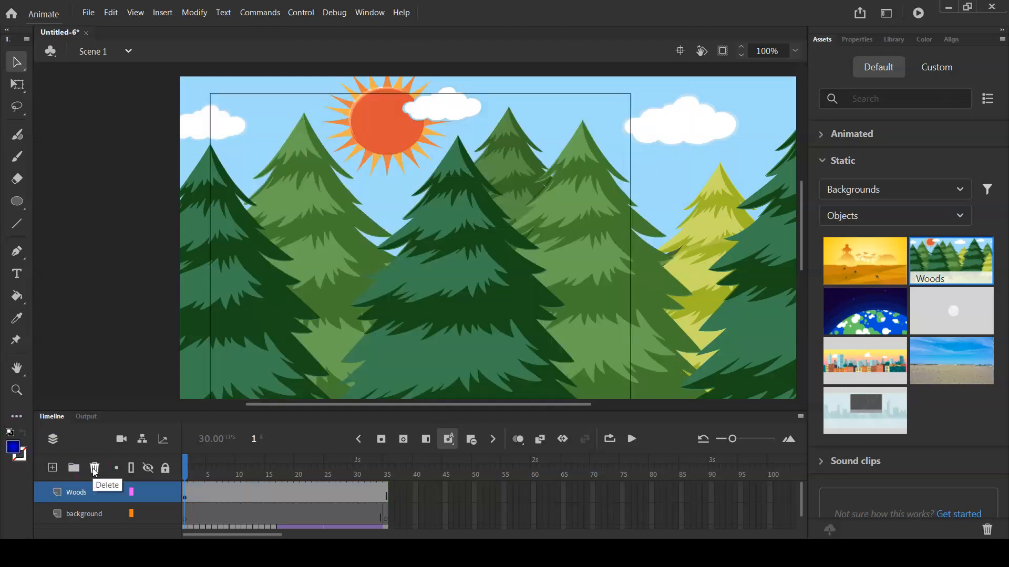
Shrink the Woods background with Free Transform and align it to the stage's upper-left corner
click(677, 153)
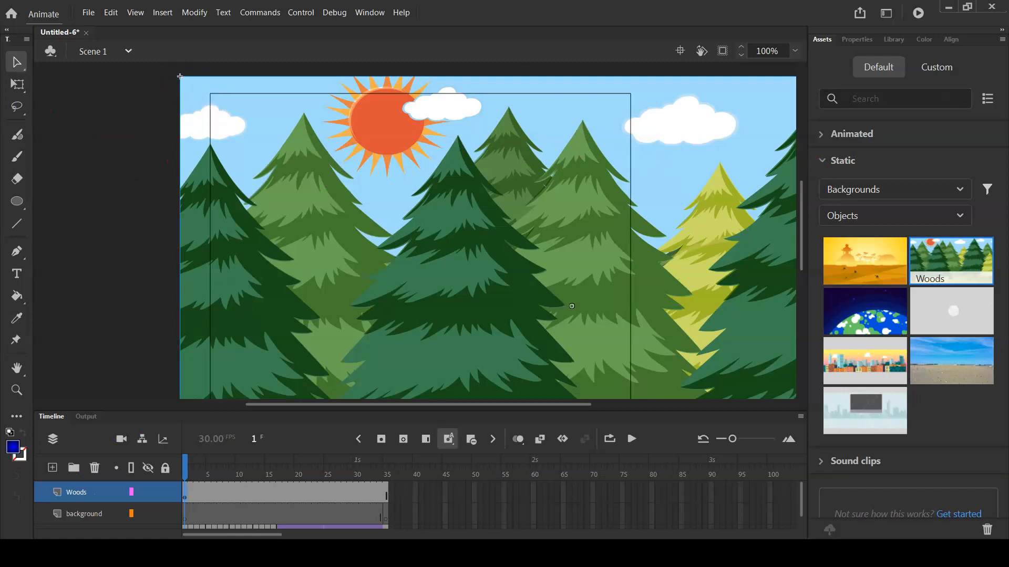
click(14, 85)
drag(179, 73, 418, 214)
drag(484, 261, 274, 138)
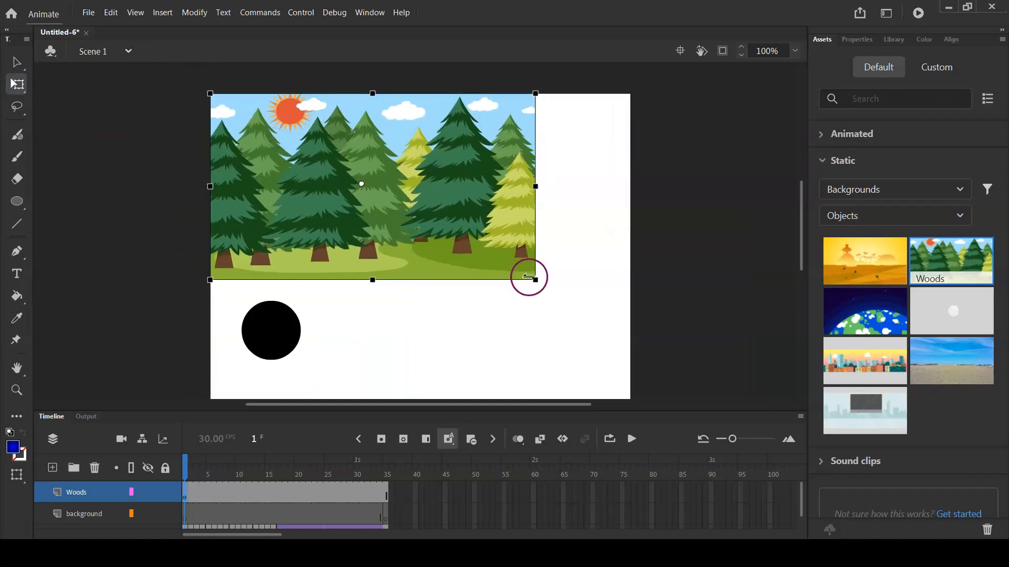
Scale the Woods background to the stage's height and adjust its width so that it covers the whole stage
drag(536, 280, 598, 343)
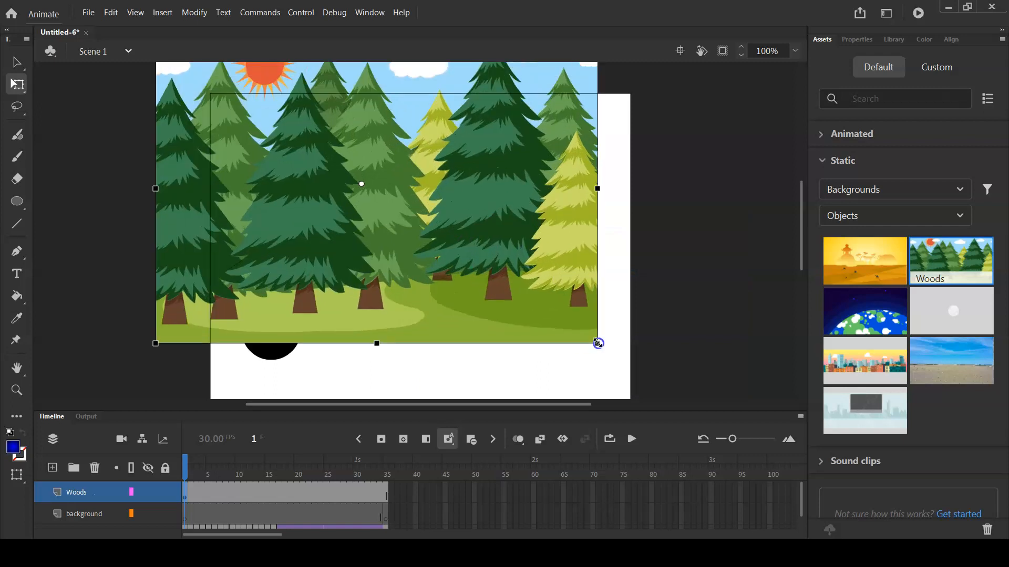
drag(513, 227, 567, 286)
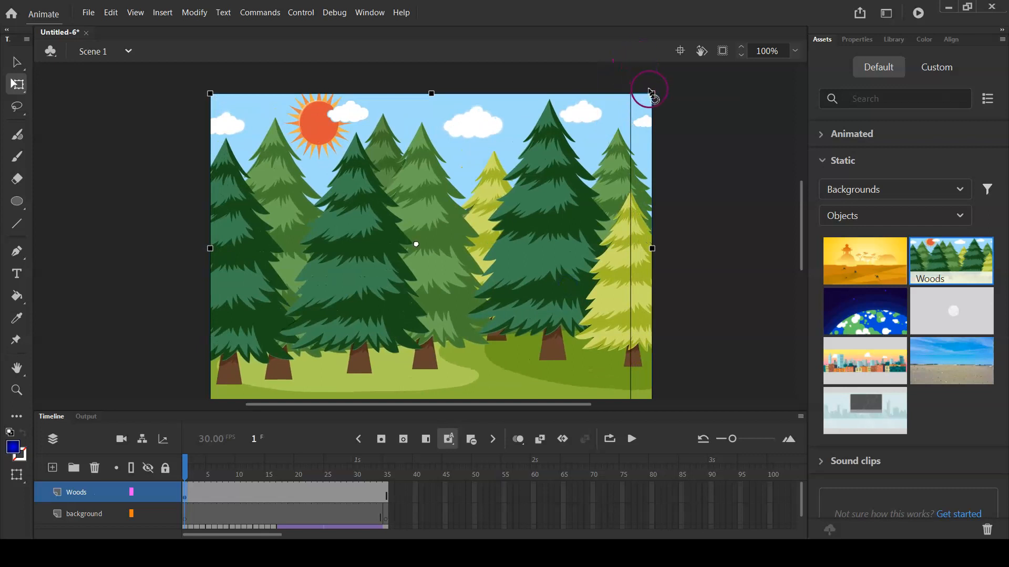
drag(649, 92, 575, 125)
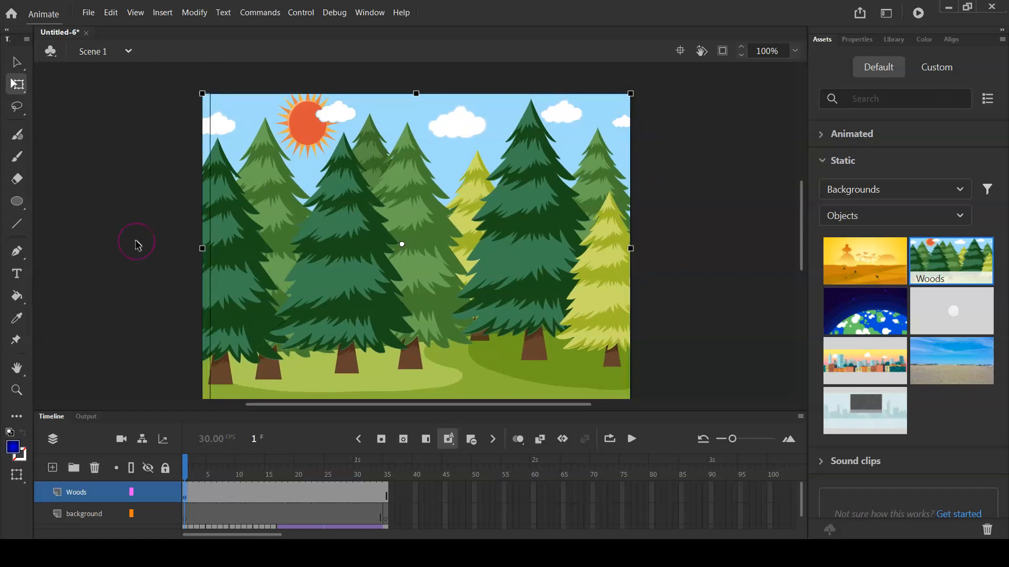
click(16, 62)
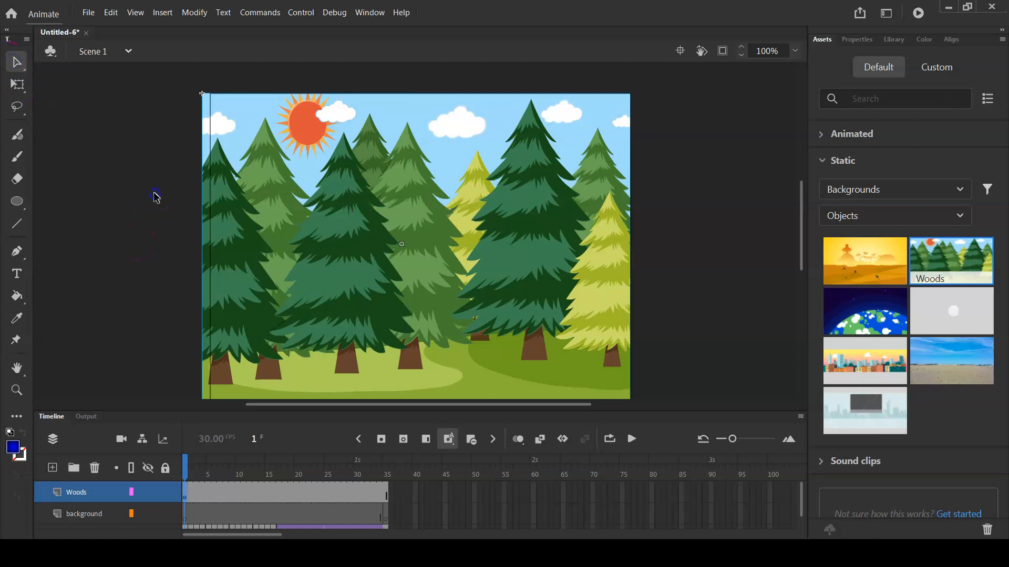
Examine the layer stack by selecting the Woods, background and ball layers in turn
click(82, 493)
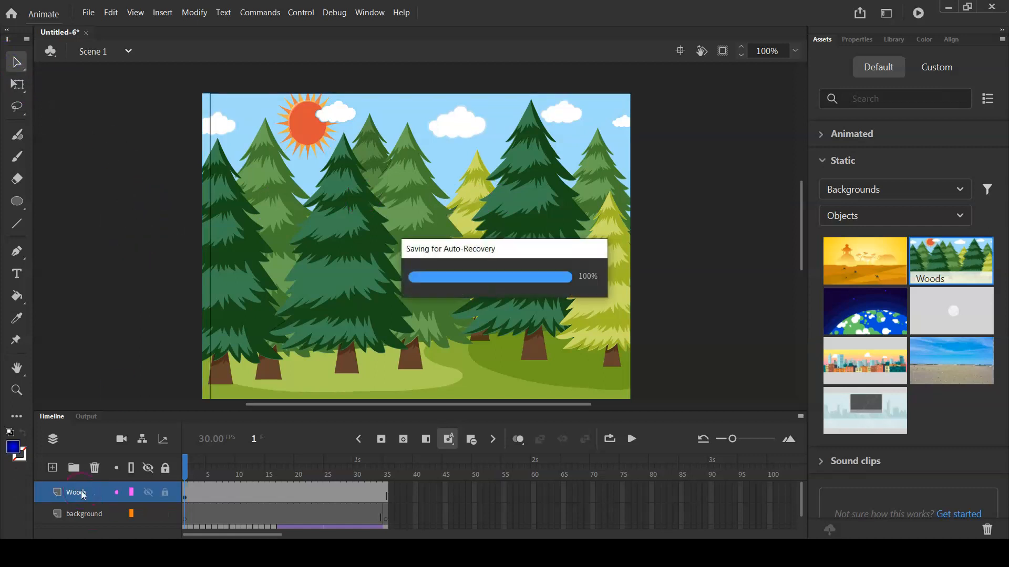
click(81, 515)
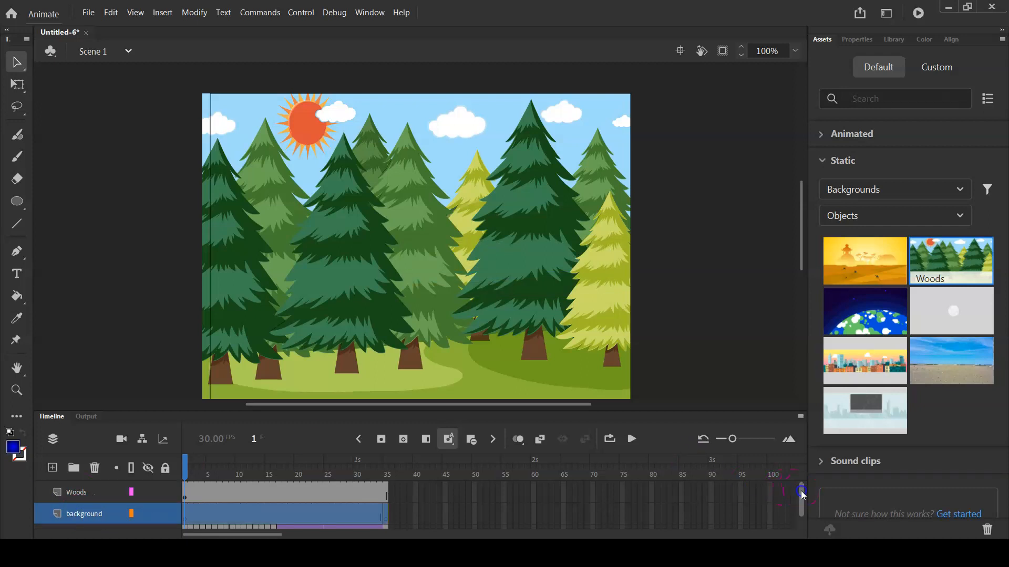
drag(802, 494, 801, 514)
click(61, 514)
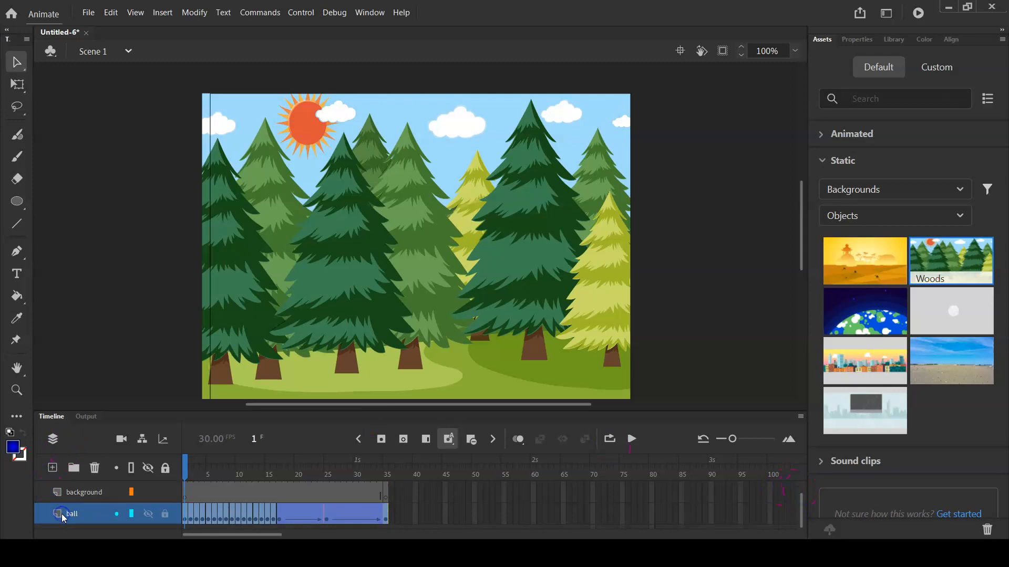
drag(802, 514, 802, 483)
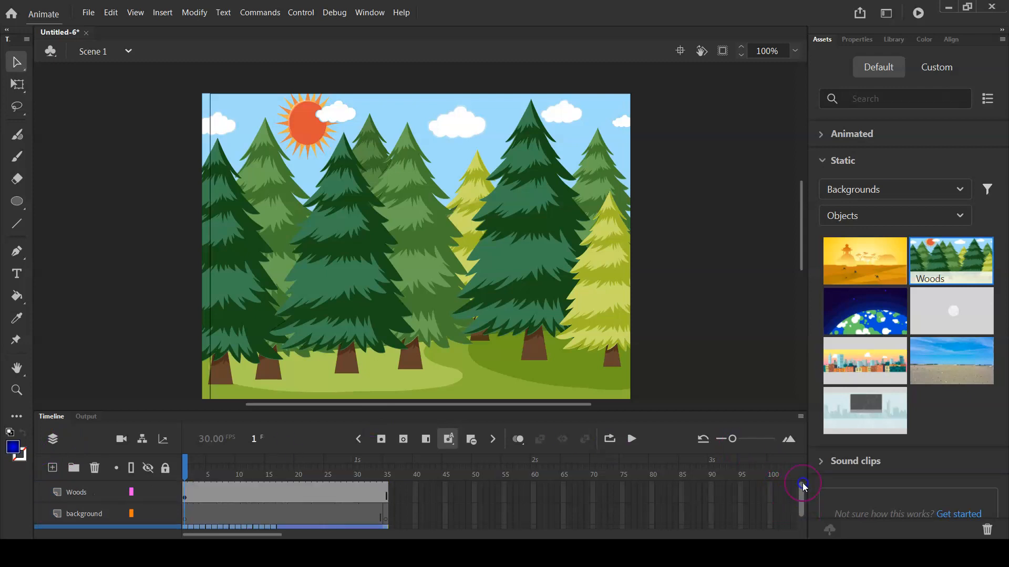
click(73, 490)
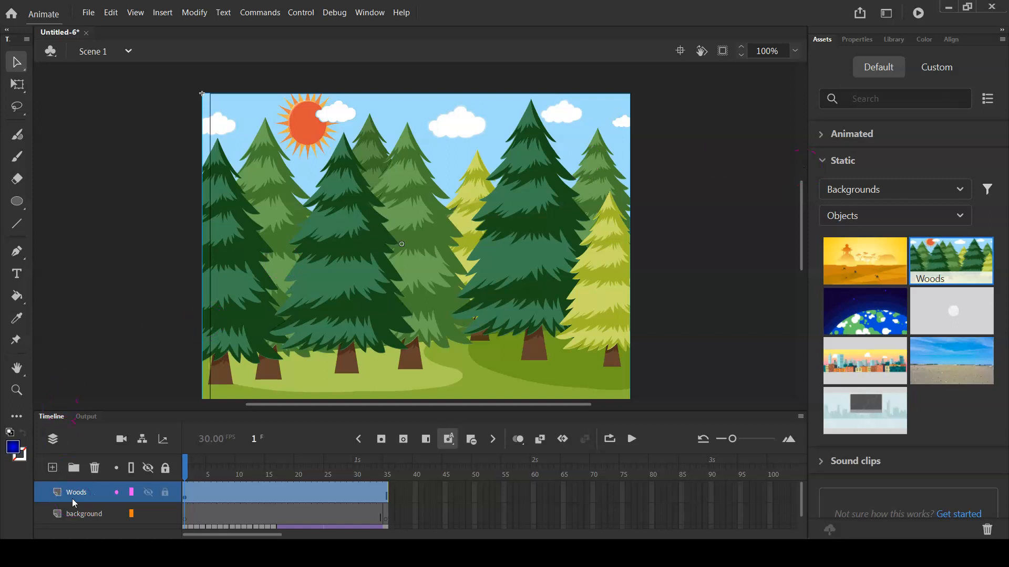
Import the picture 9Zeku to the stage on frame 1 of the background layer without replacing existing library items
click(79, 512)
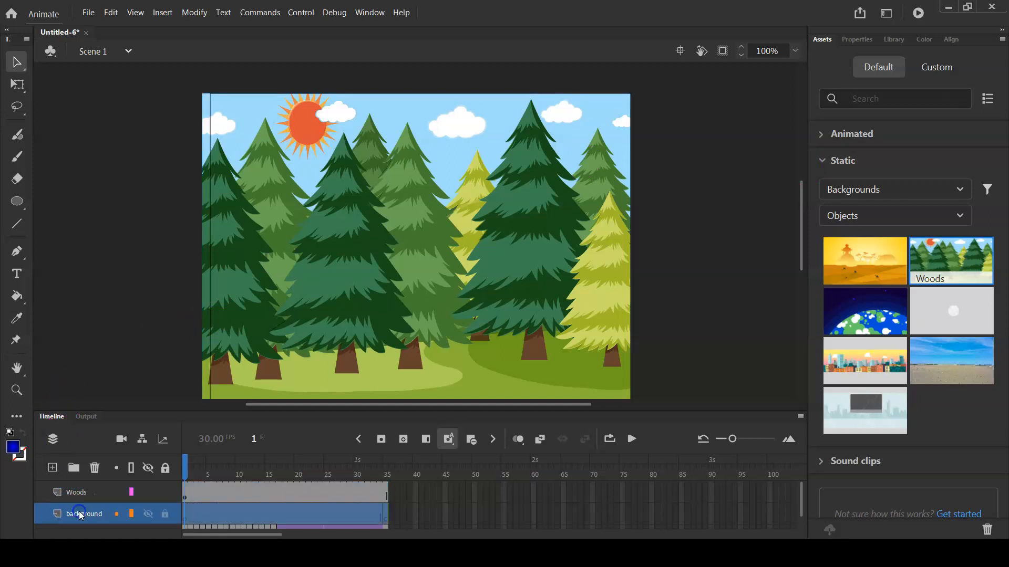
click(185, 514)
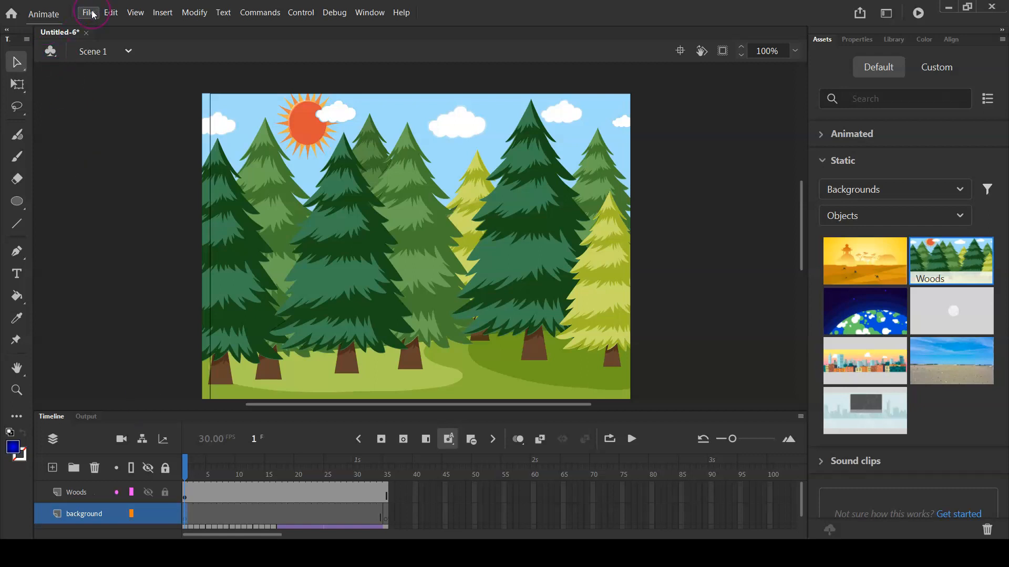
click(181, 511)
click(87, 12)
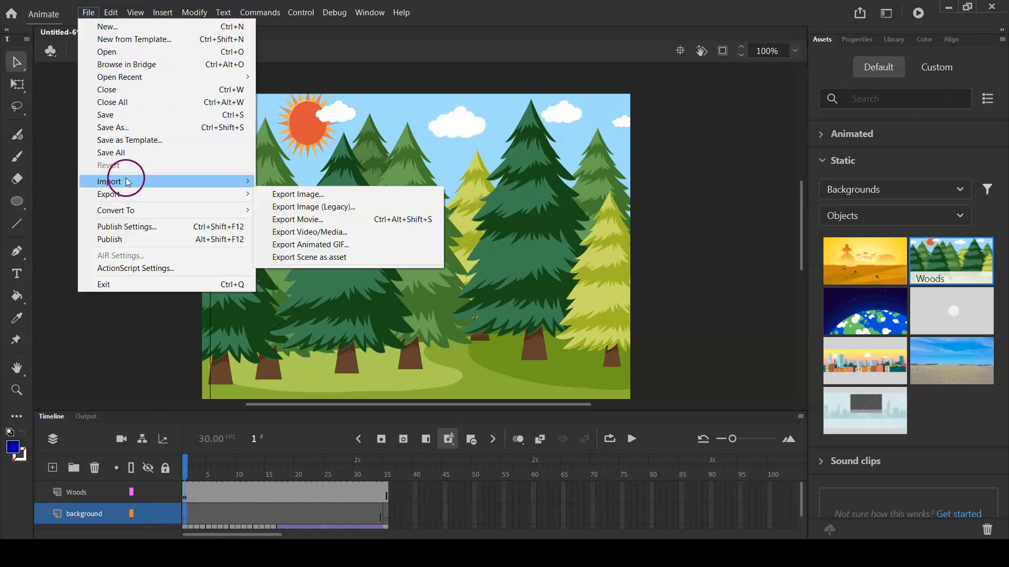
mouse_move(227, 181)
click(272, 181)
click(230, 245)
click(393, 294)
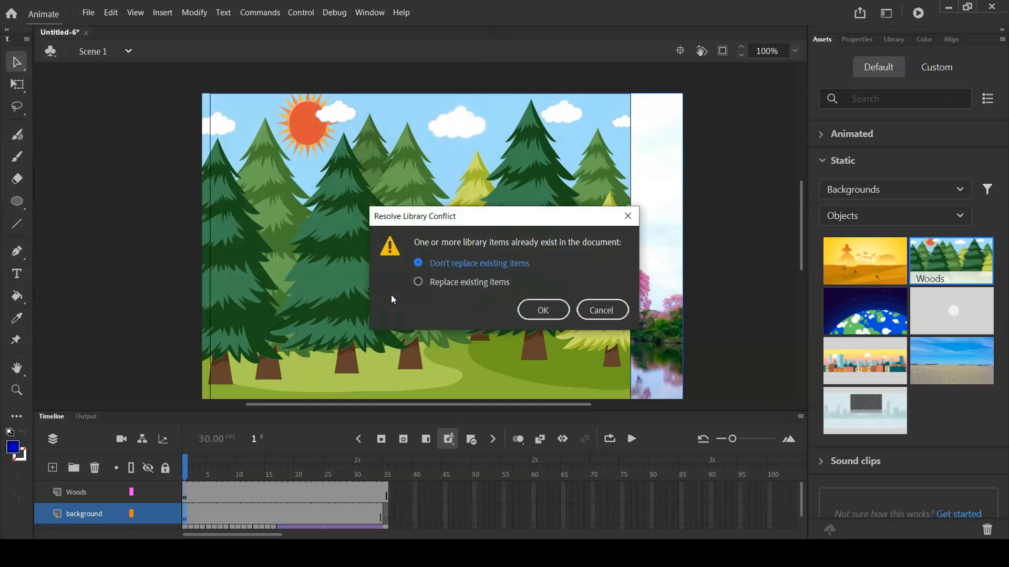
click(544, 310)
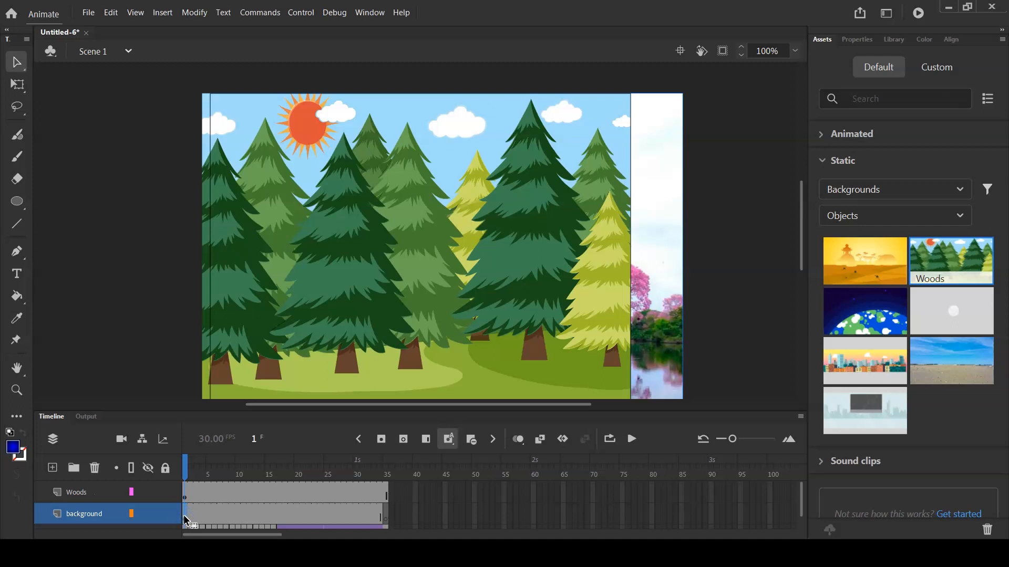
Shift the imported picture on the stage, and move the ball layer to the top of the layer stack
drag(648, 272, 698, 263)
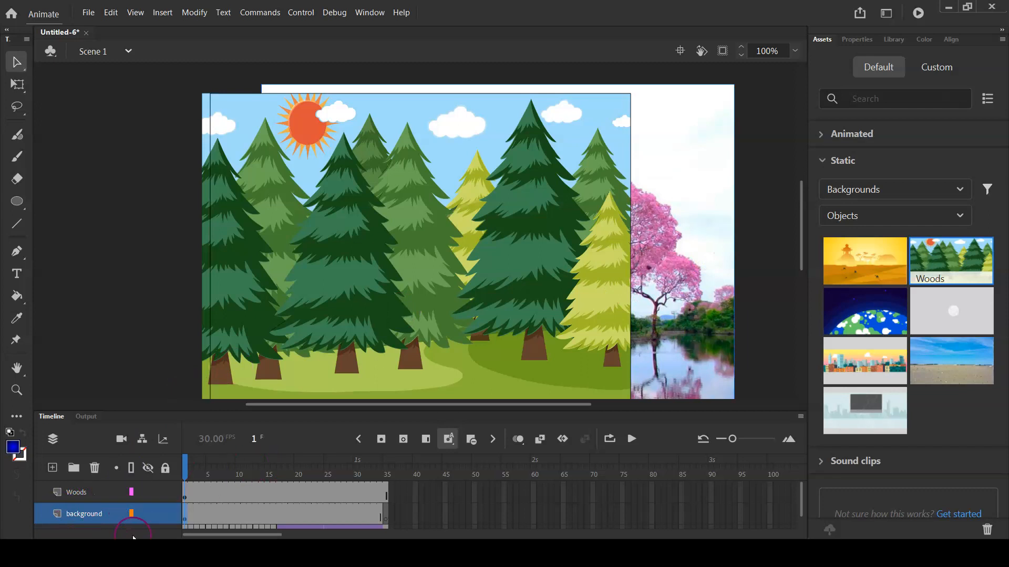
drag(799, 498, 798, 471)
drag(802, 502, 804, 528)
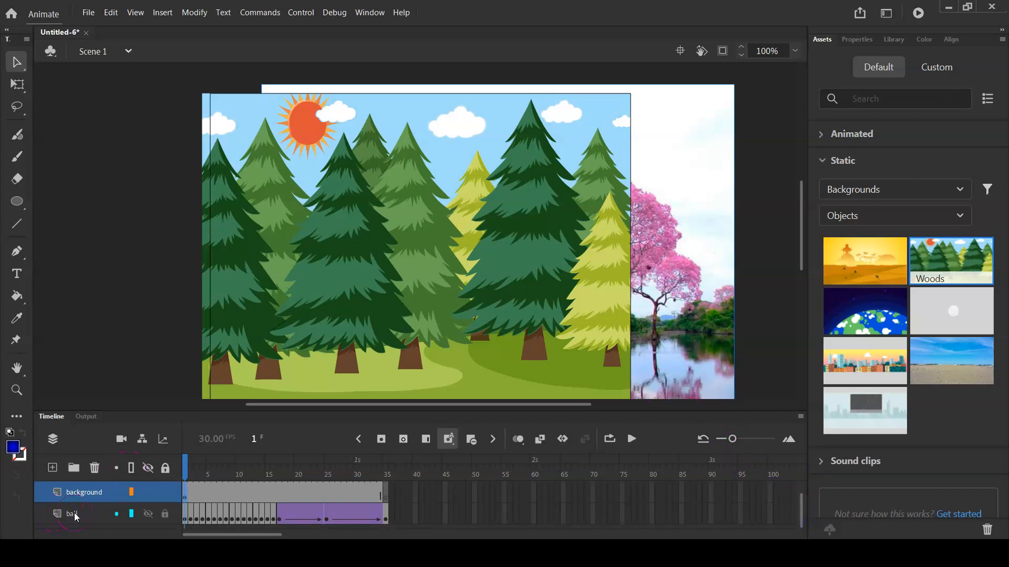
drag(75, 517, 80, 481)
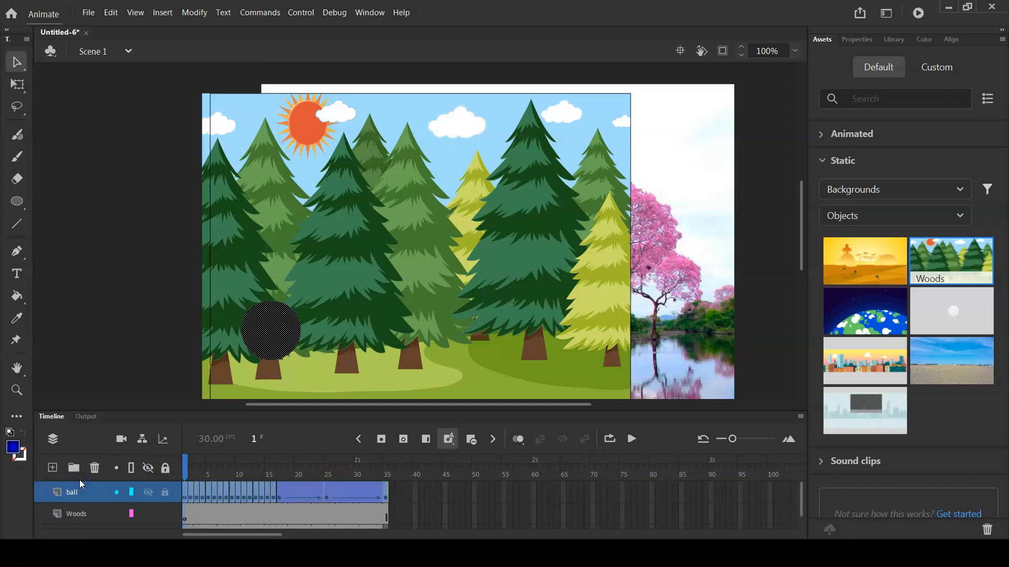
Switch the Woods layer's visibility off and on again, and hide the background layer
click(80, 518)
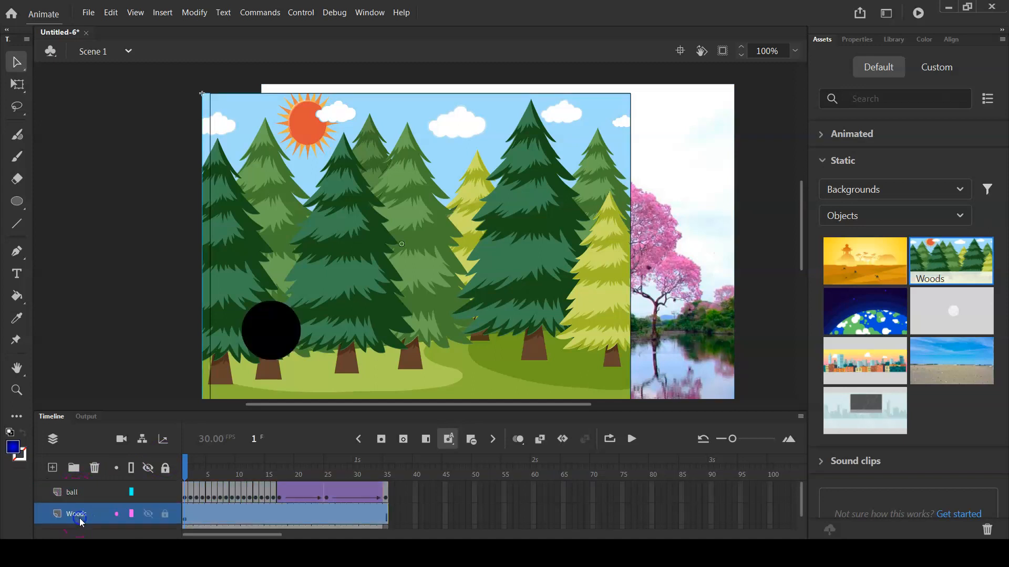
click(147, 513)
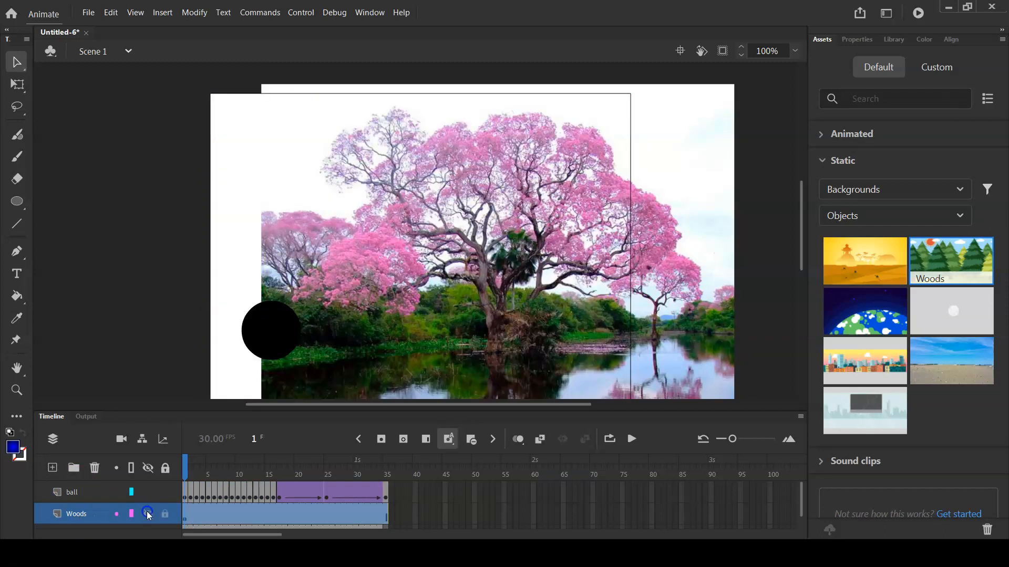
click(148, 513)
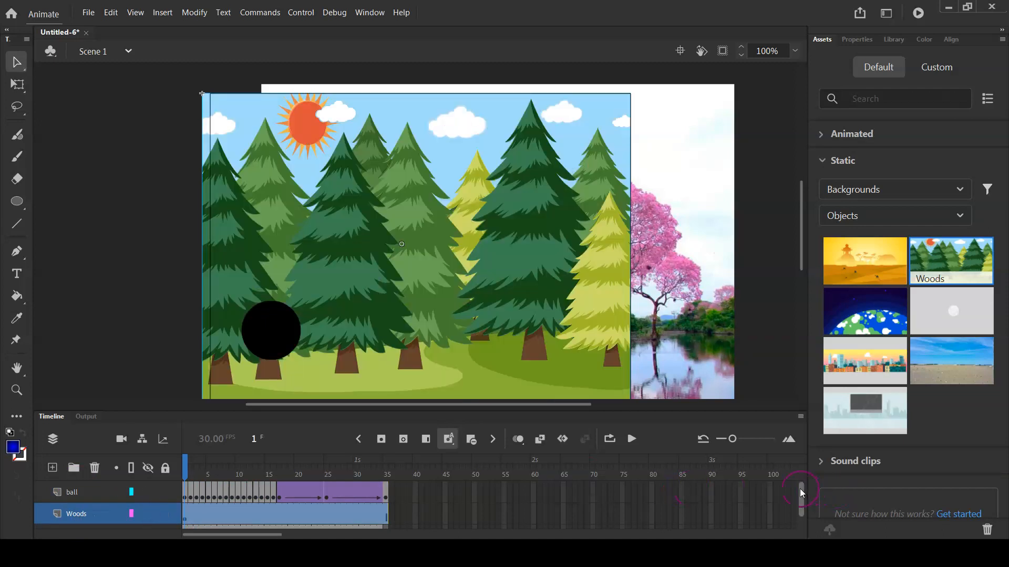
scroll(105, 501, down, 1)
click(149, 513)
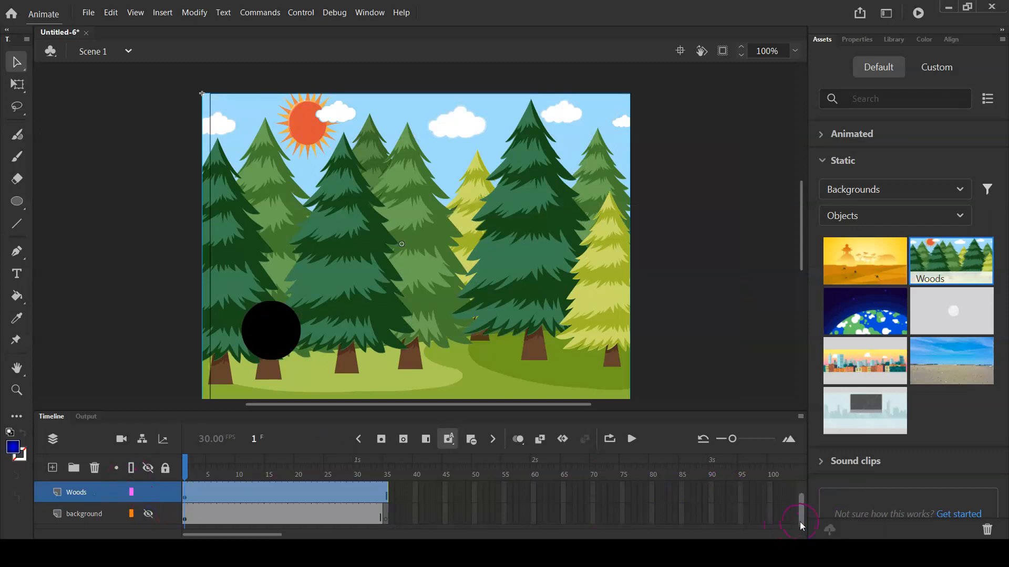
drag(800, 522, 801, 502)
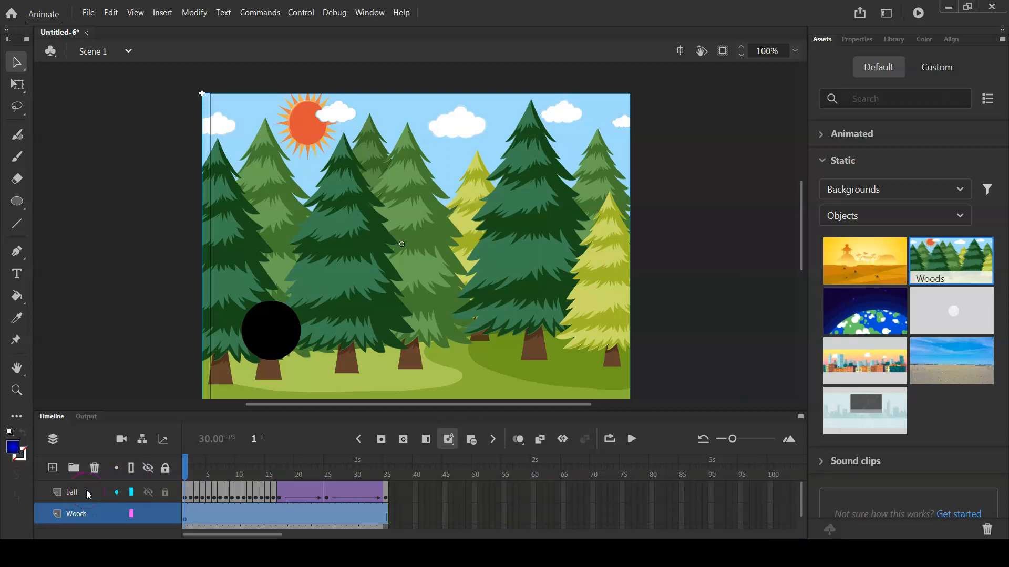
Go to frame 35 on the Woods layer and play the animation on the timeline
click(382, 511)
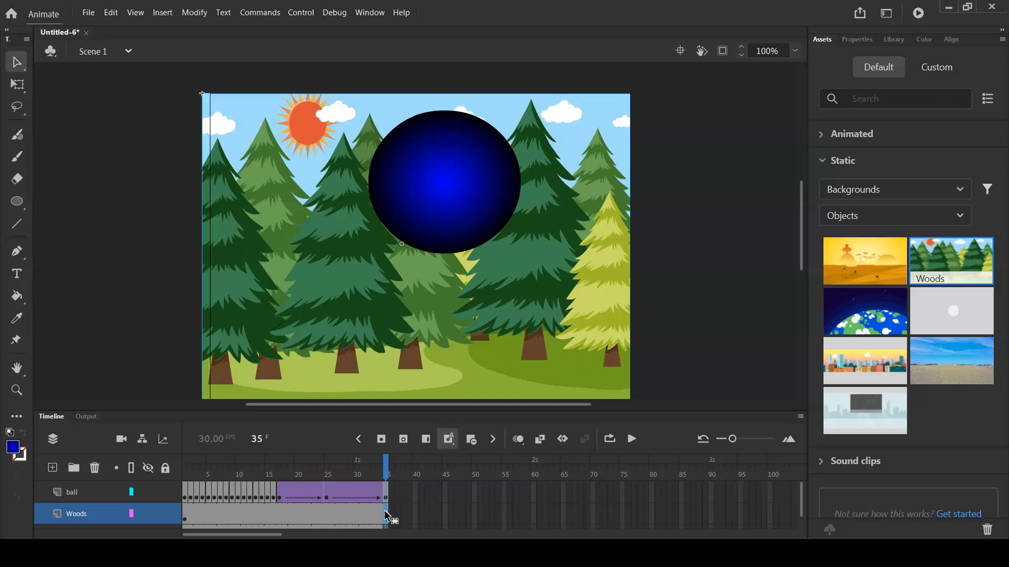
key(Return)
click(89, 203)
Save the document as Tutorial 1 in the Lab Tutorial > Animate folder, in the Animate Document (*.fla) format
click(89, 14)
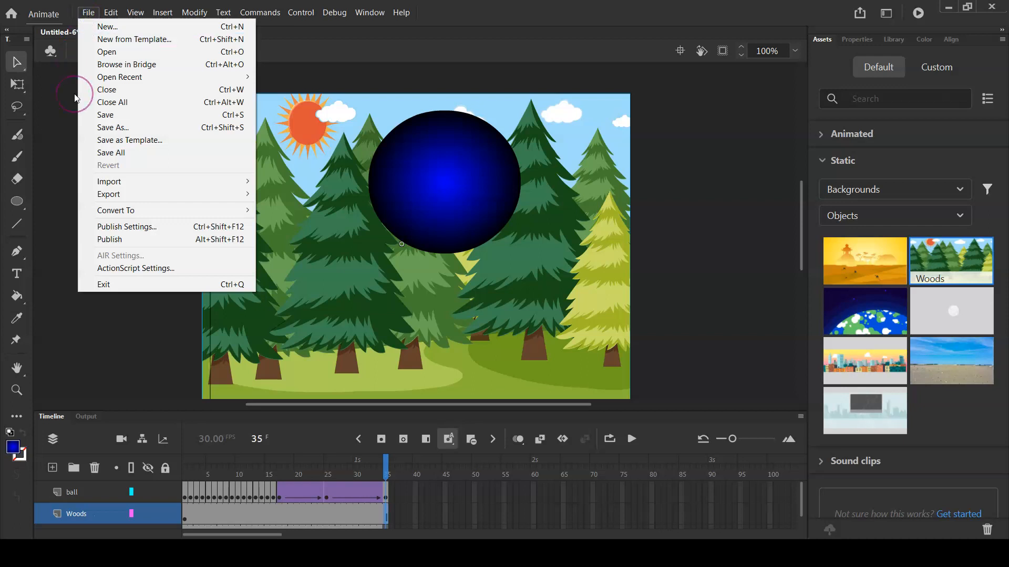
click(111, 120)
click(110, 128)
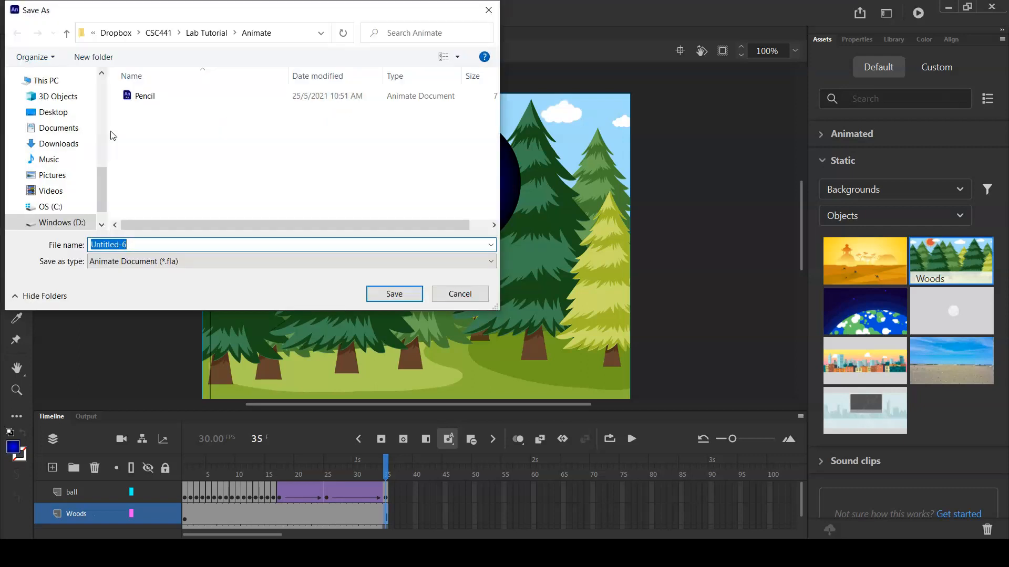
text(Tutorial 1)
click(223, 153)
click(182, 261)
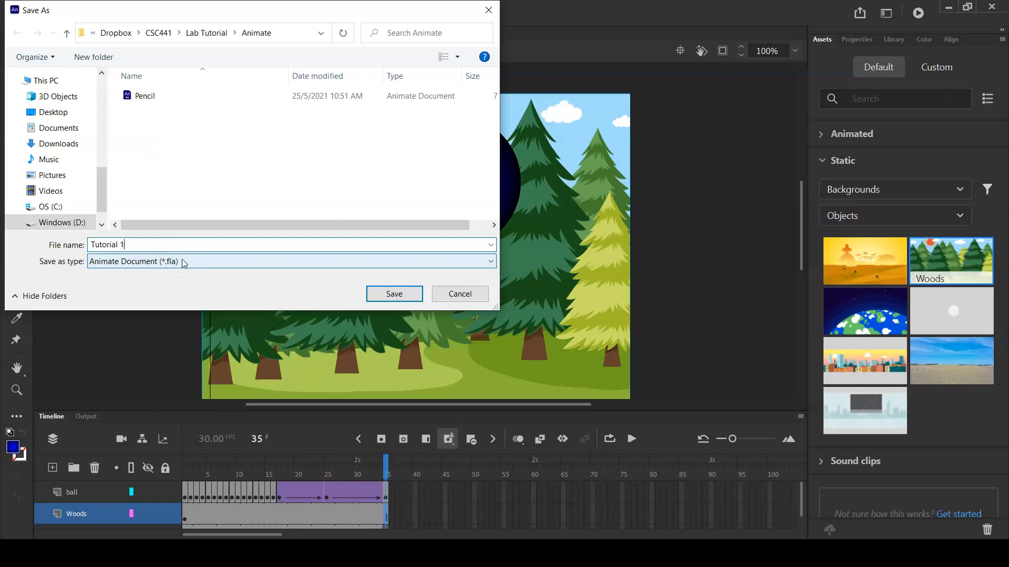
click(238, 262)
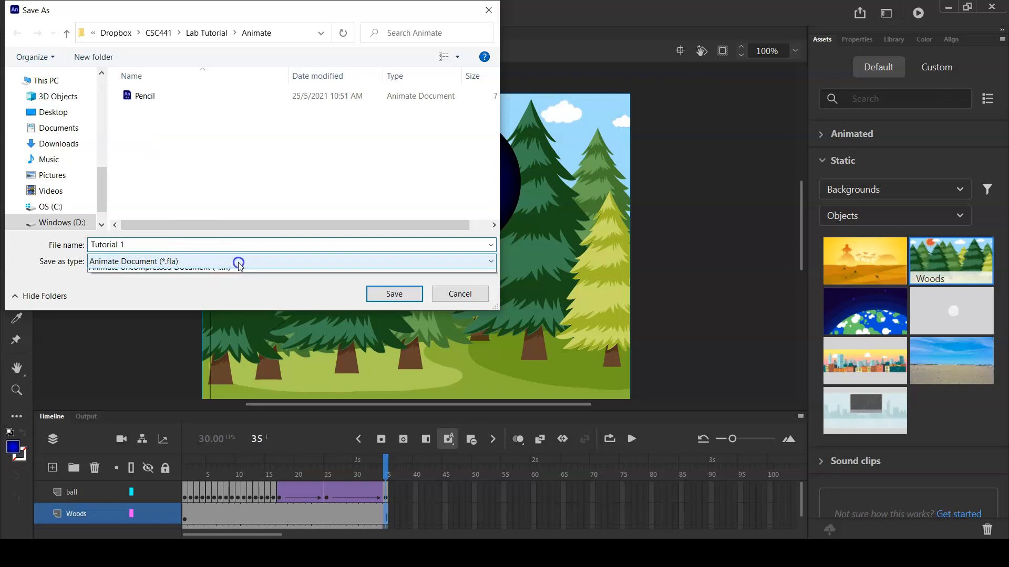
click(239, 262)
click(394, 293)
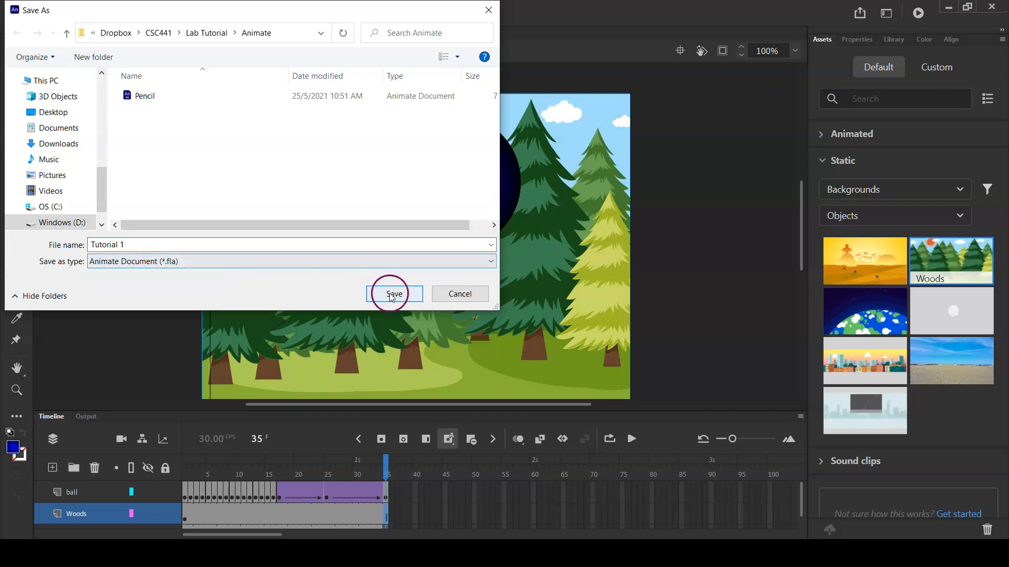
click(33, 210)
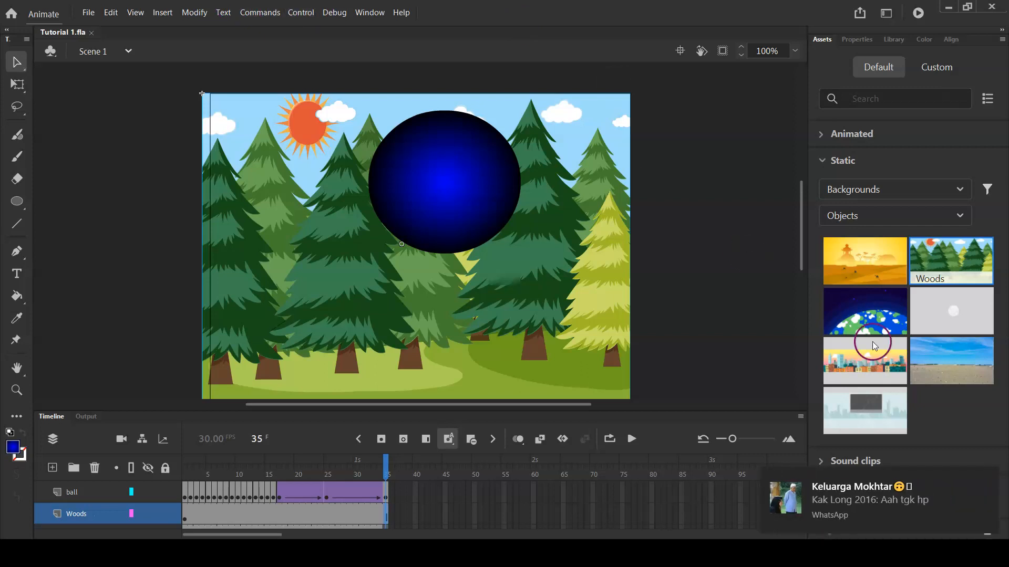
click(985, 479)
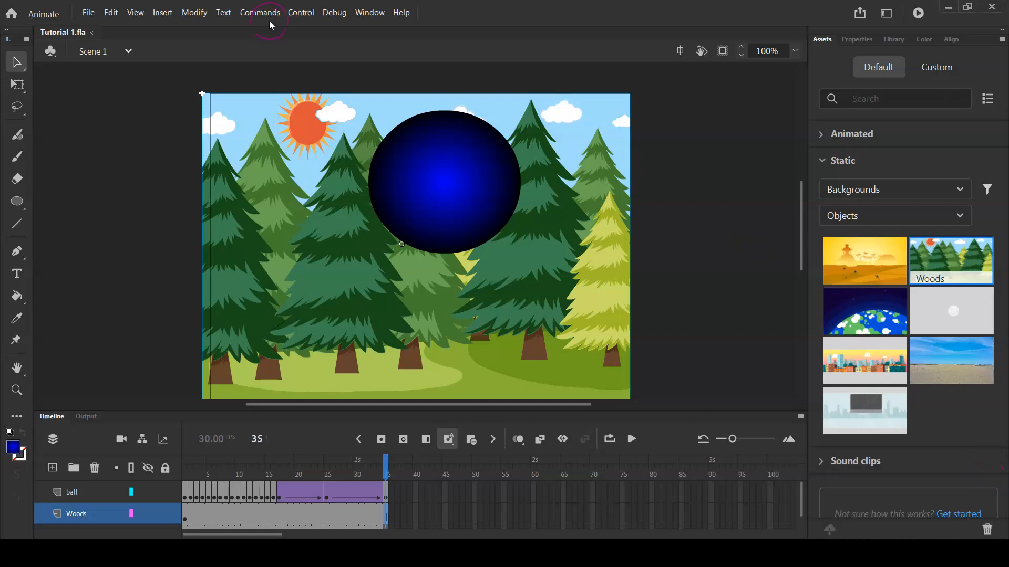
click(290, 16)
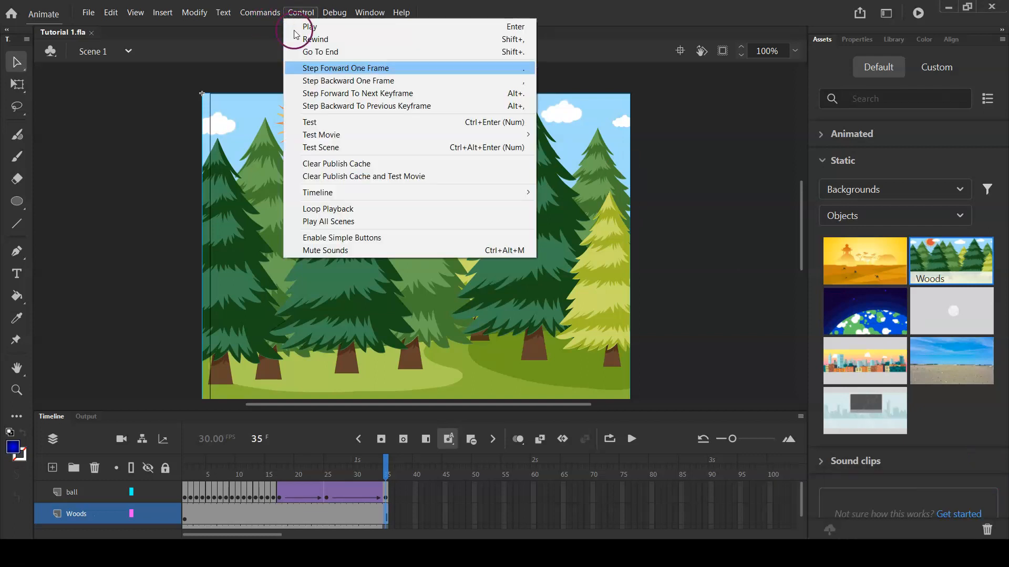
mouse_move(327, 141)
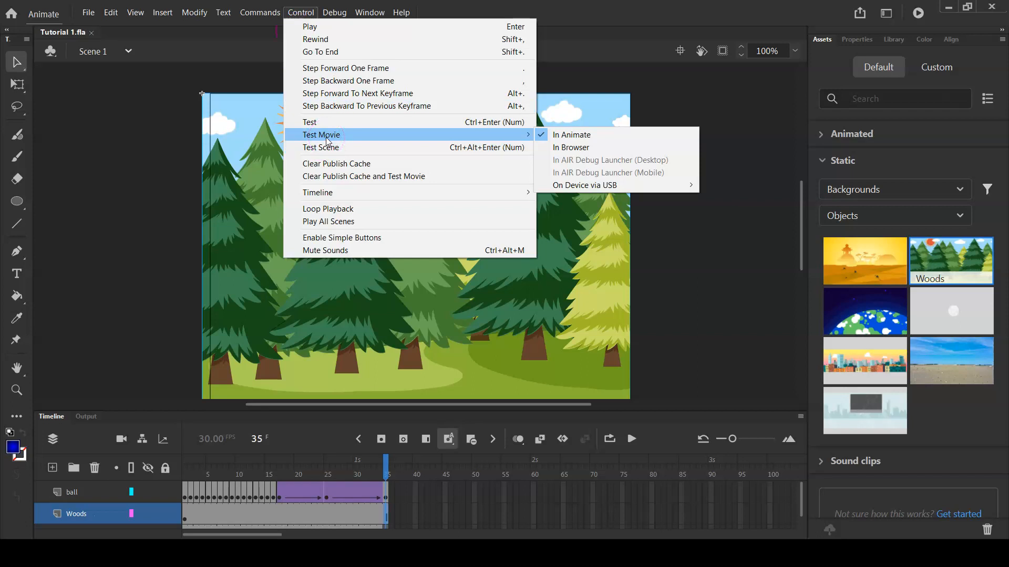
mouse_move(339, 10)
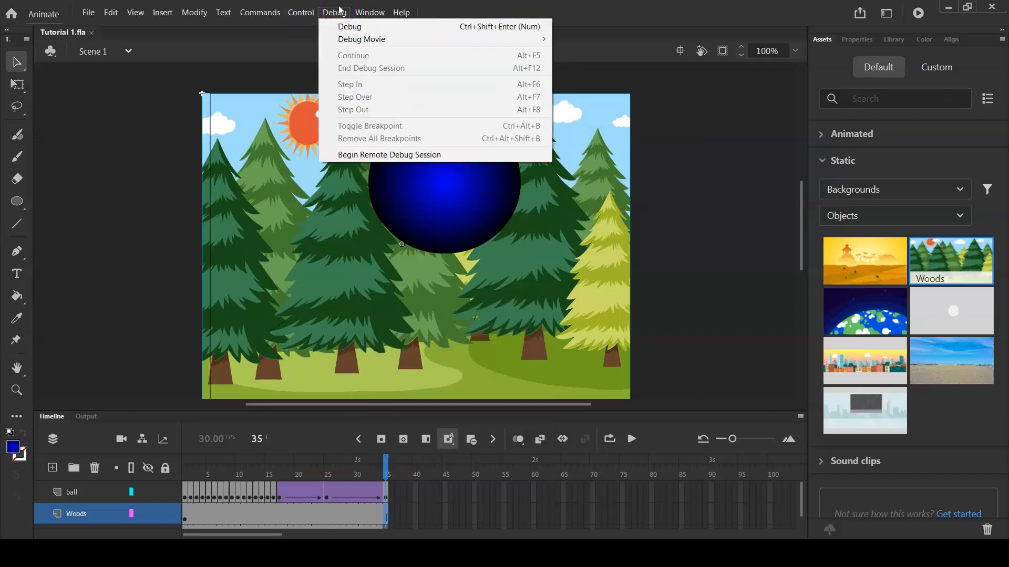
click(368, 13)
click(335, 14)
click(310, 13)
click(268, 13)
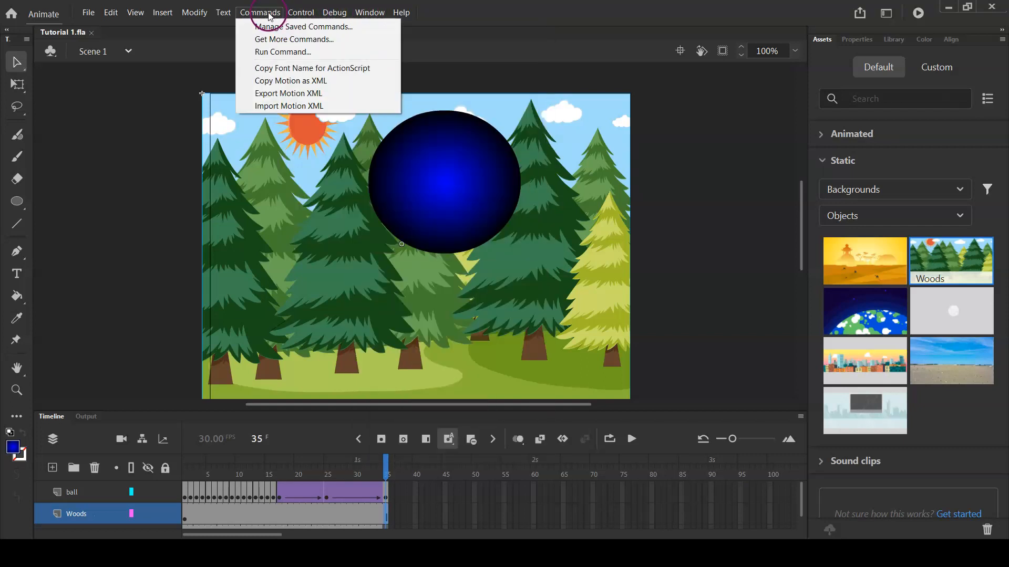
click(225, 13)
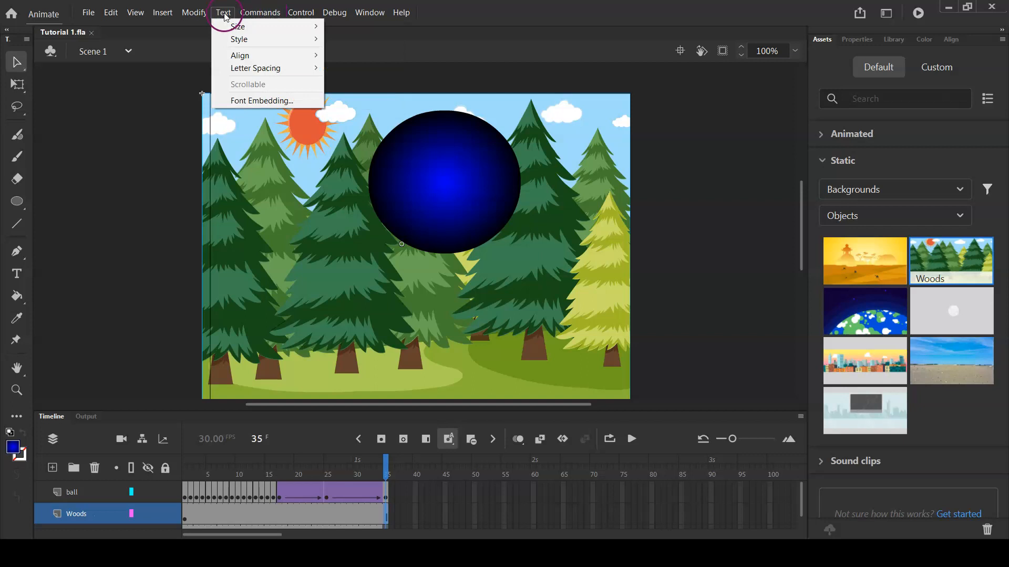
click(197, 13)
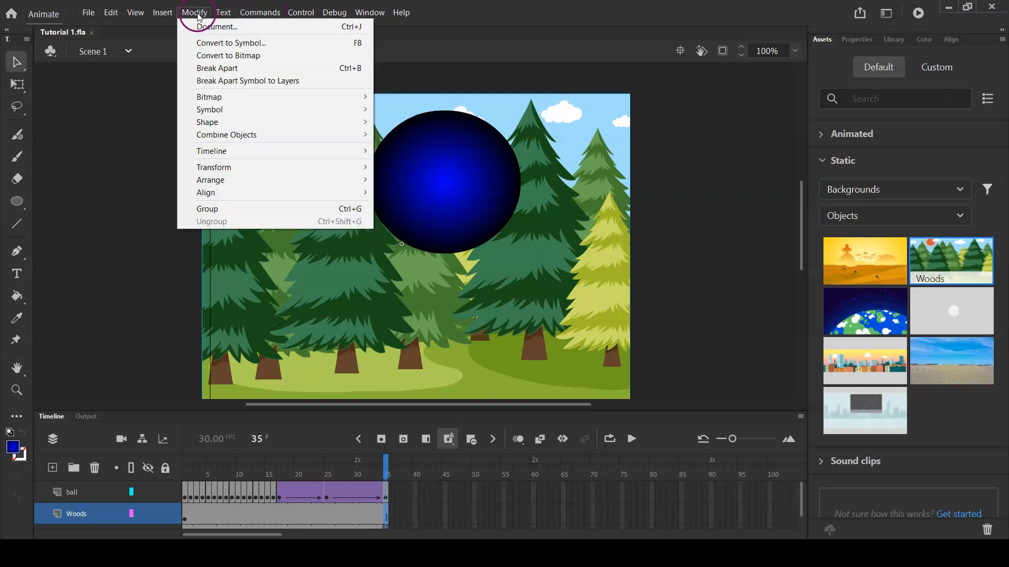
click(163, 13)
click(163, 13)
click(135, 13)
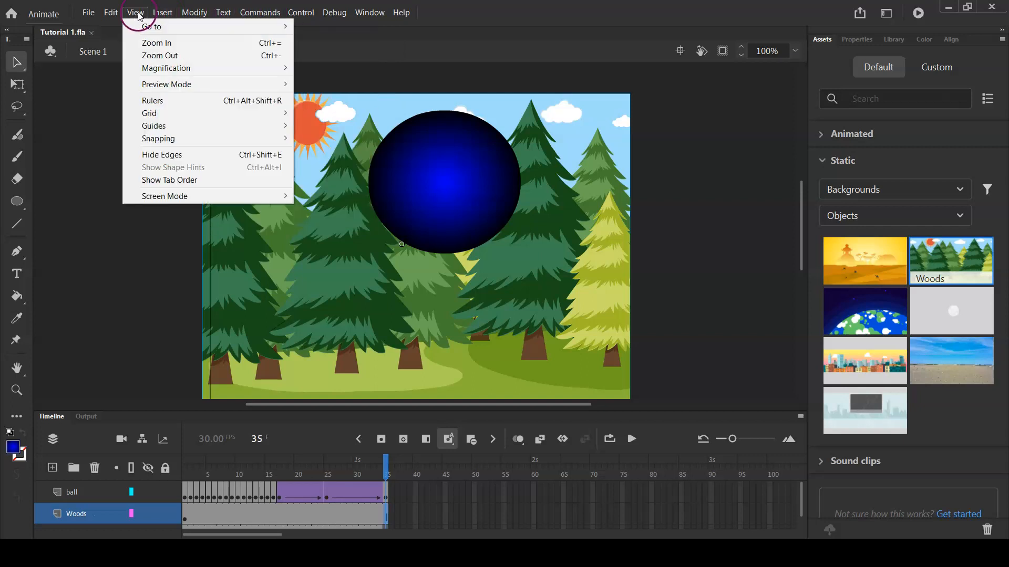
click(224, 13)
click(266, 13)
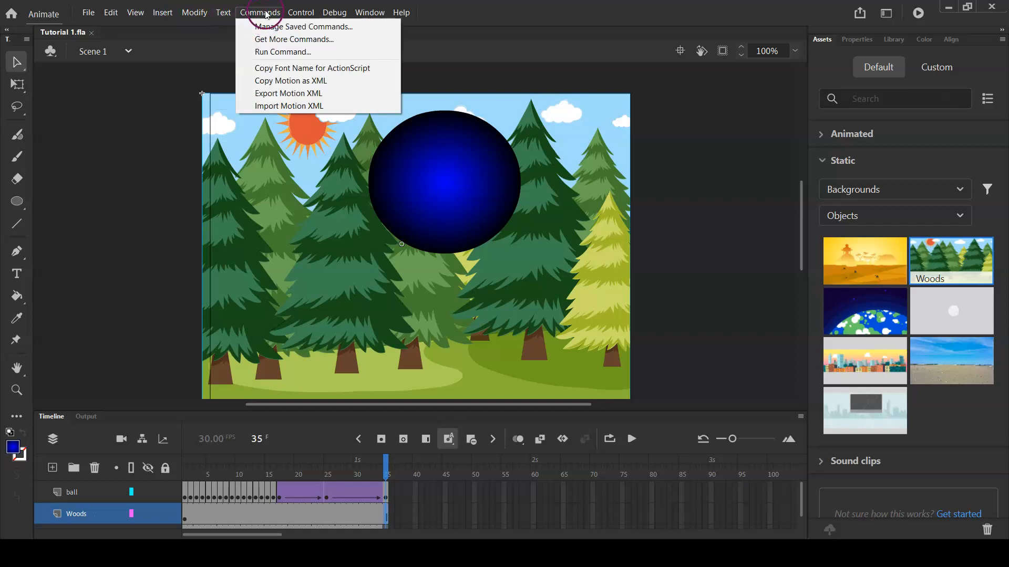
Clear the publish cache and test the movie, closing the preview once the animation has been viewed
click(300, 13)
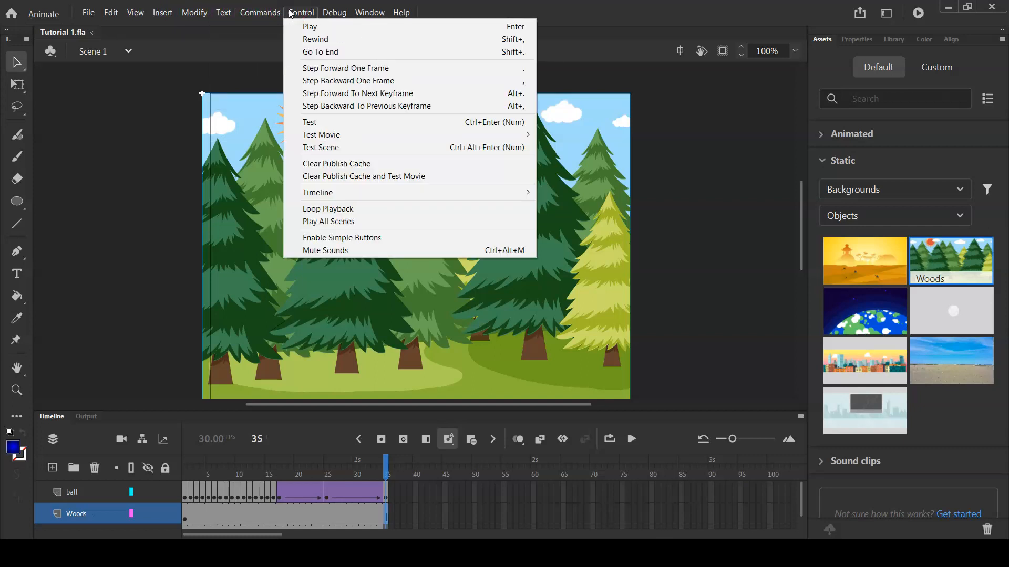
click(338, 177)
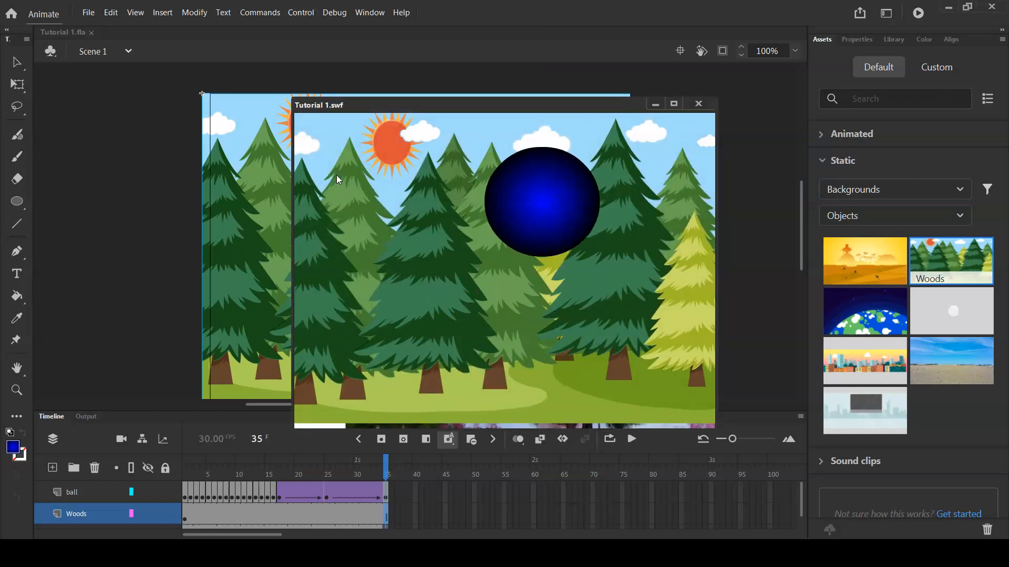
click(698, 103)
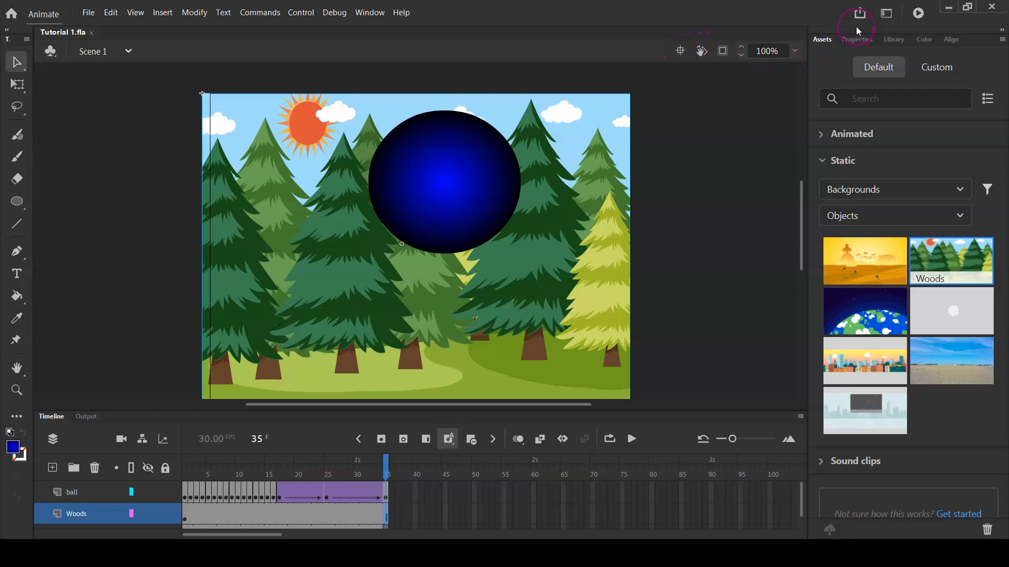
Publish the movie with the current publish settings
click(95, 16)
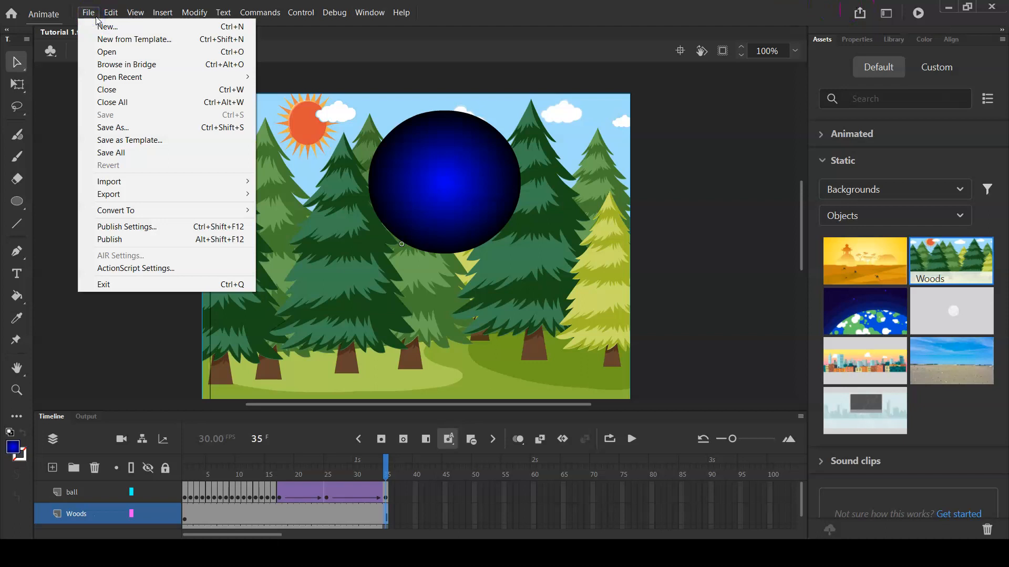
click(109, 240)
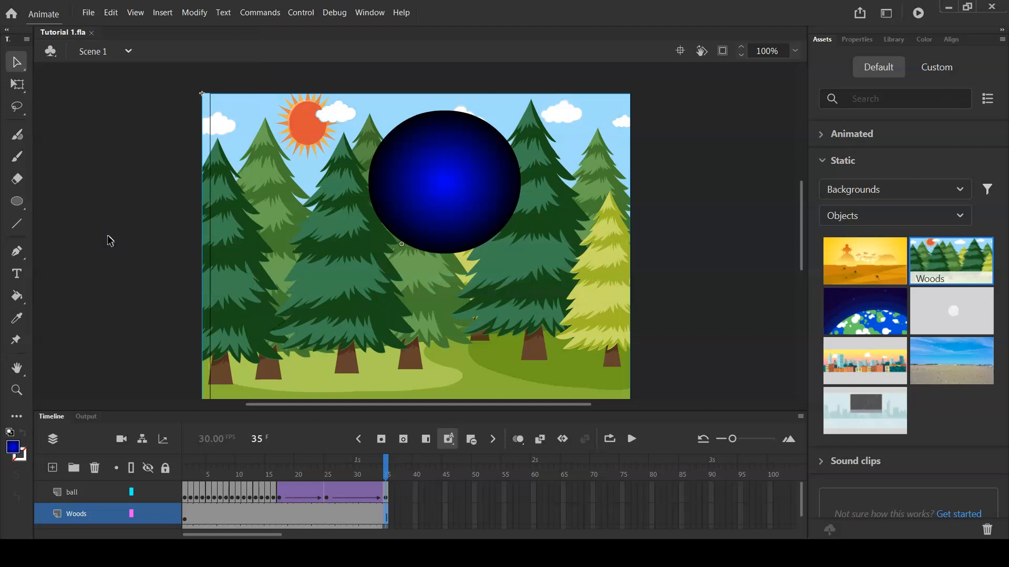
In the publish settings, set the Flash Player (*.swf) output to Tutorial 1 in Dropbox > CSC441 > Lab Tutorial > Animate, replacing the existing file
click(87, 12)
click(108, 241)
click(112, 227)
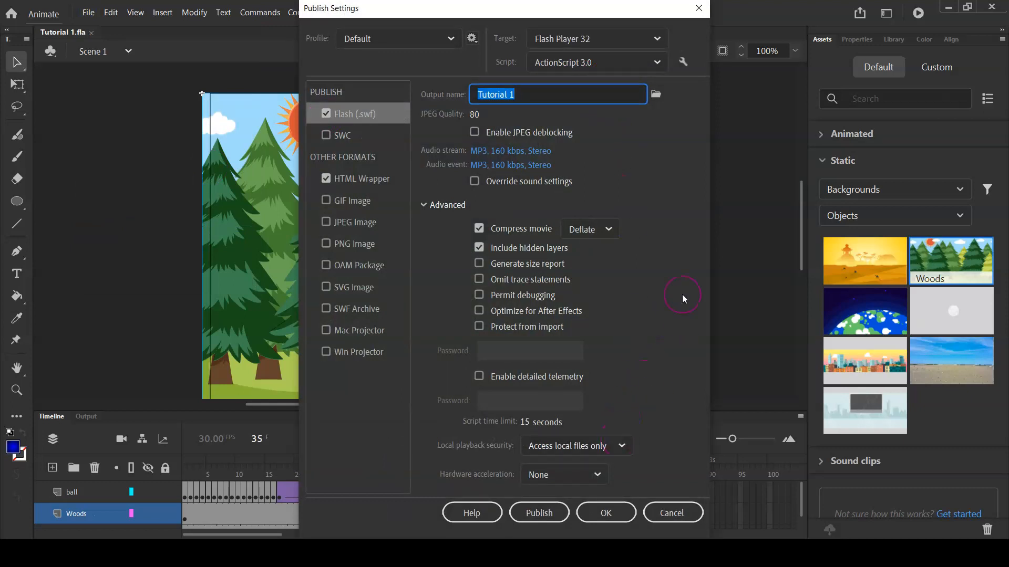
click(655, 96)
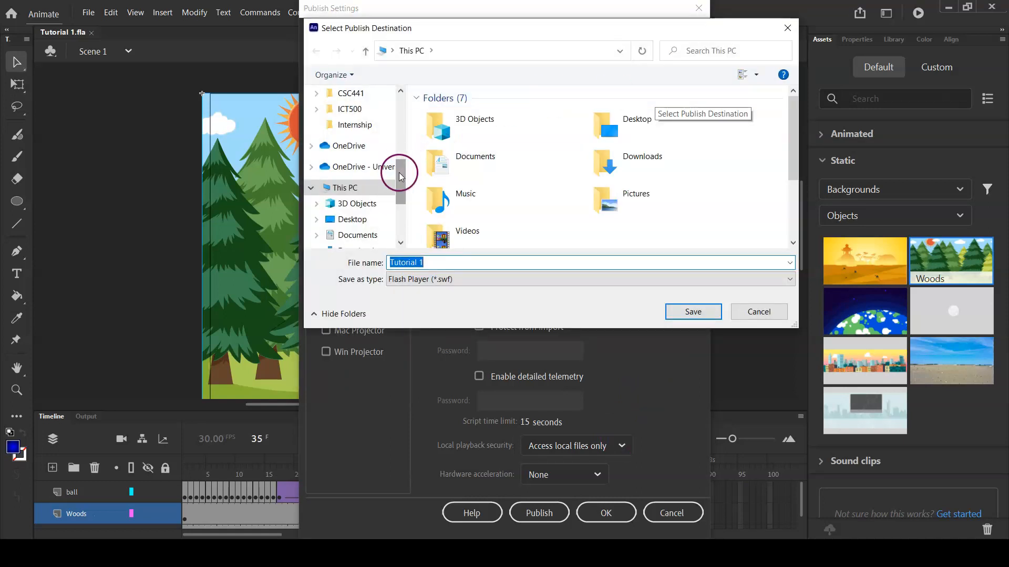
drag(401, 175, 398, 118)
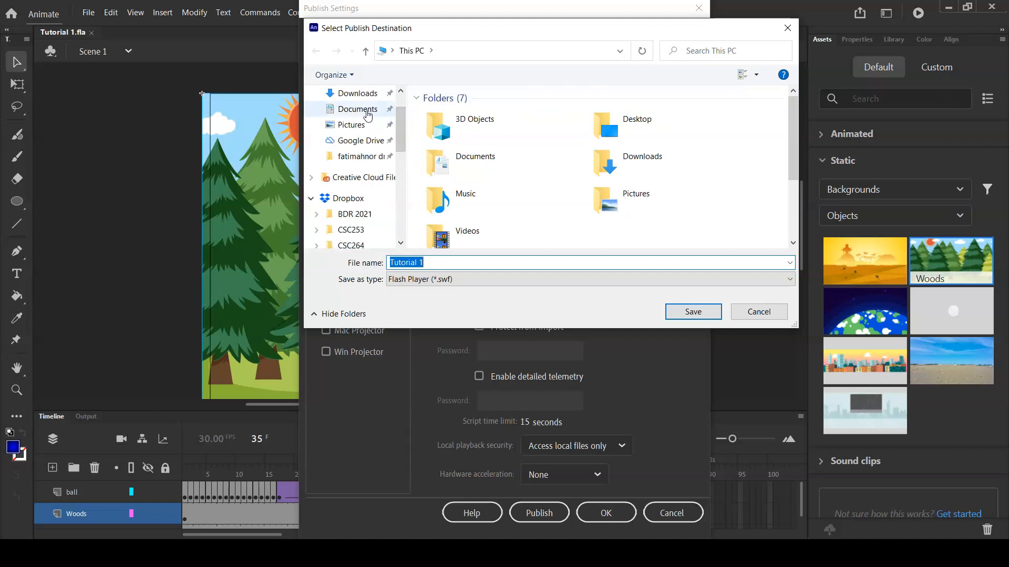
drag(398, 121, 398, 137)
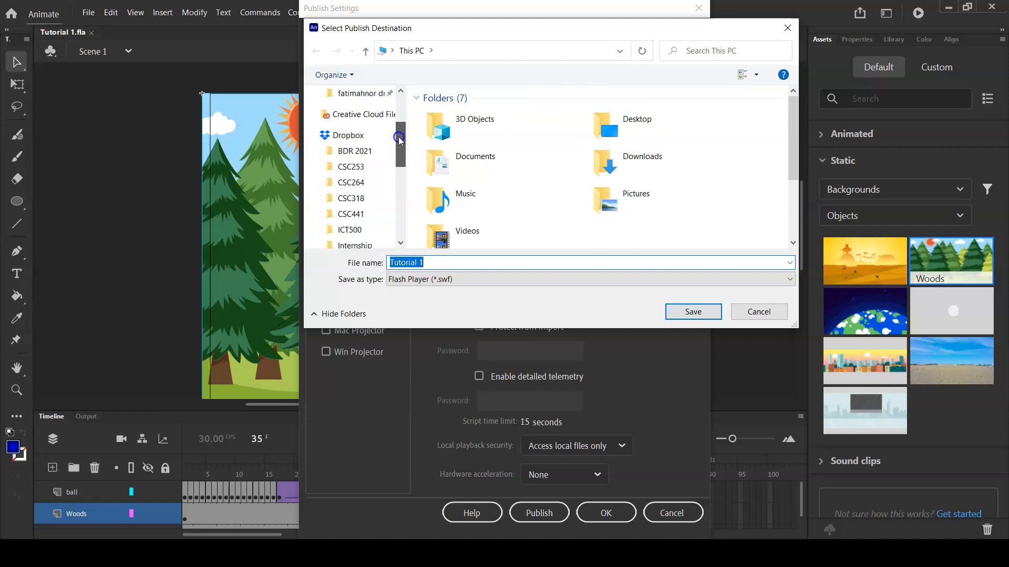
click(350, 214)
click(455, 157)
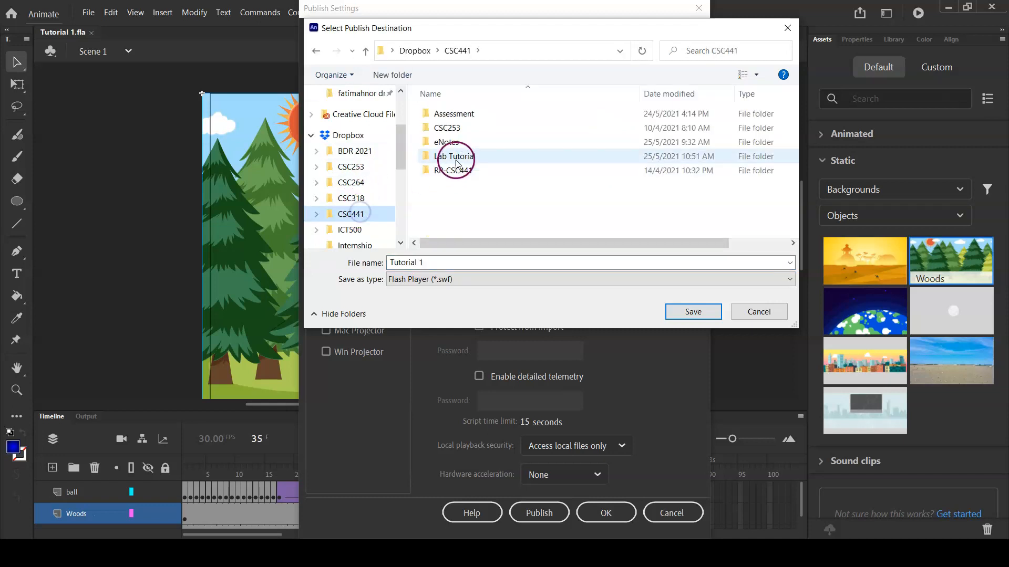
click(455, 158)
double_click(444, 106)
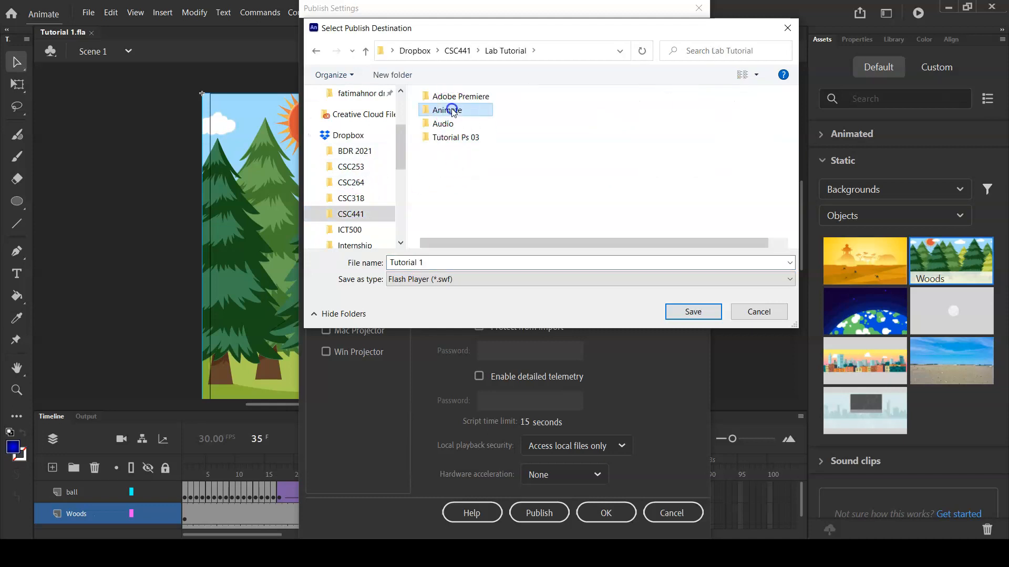
click(460, 261)
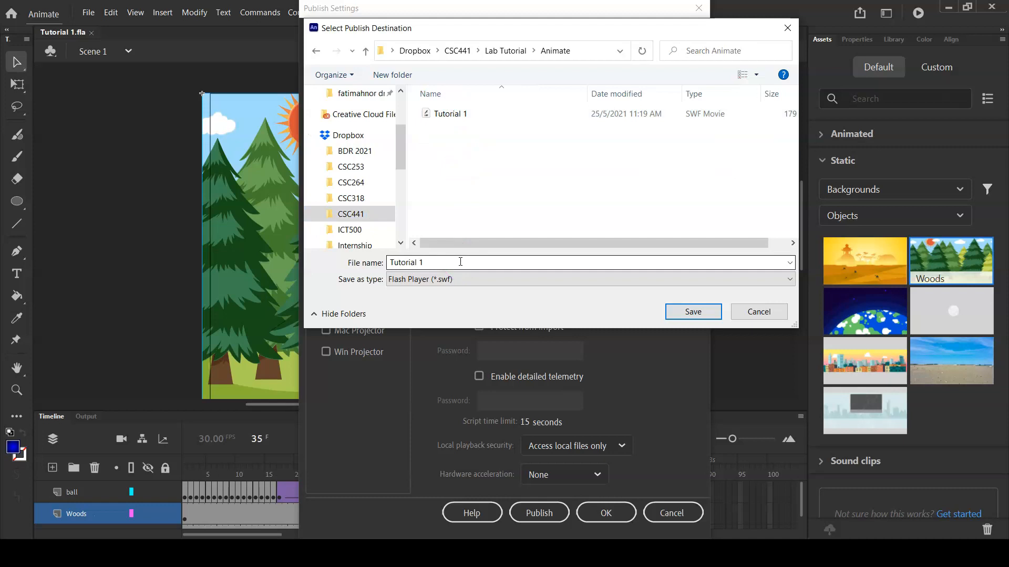
click(460, 281)
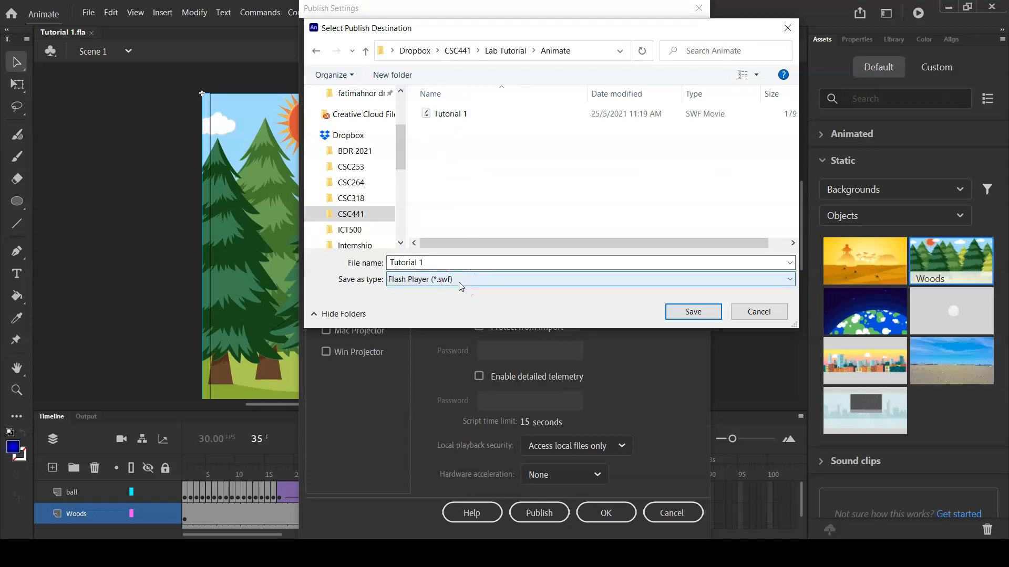
click(689, 309)
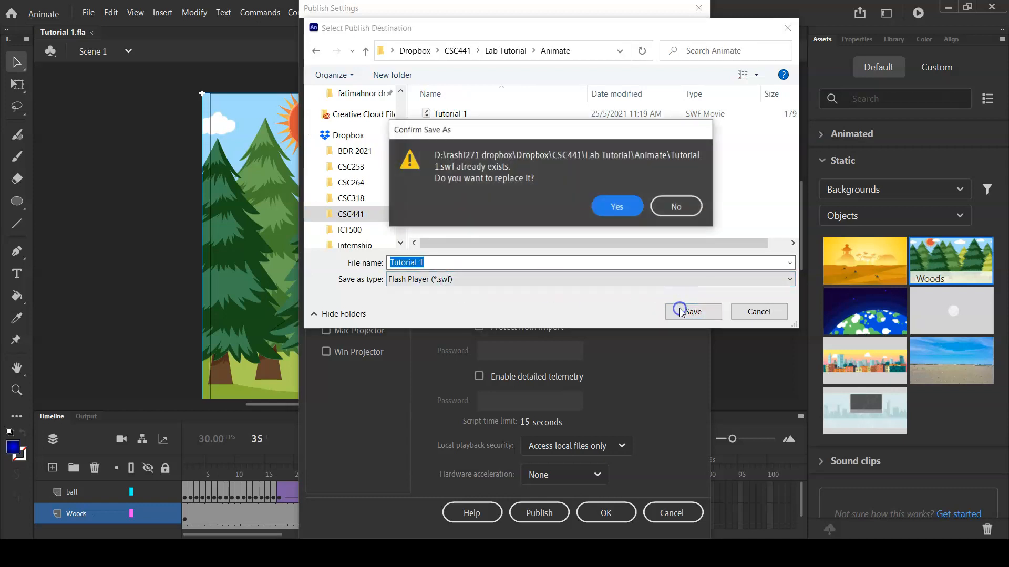
click(620, 207)
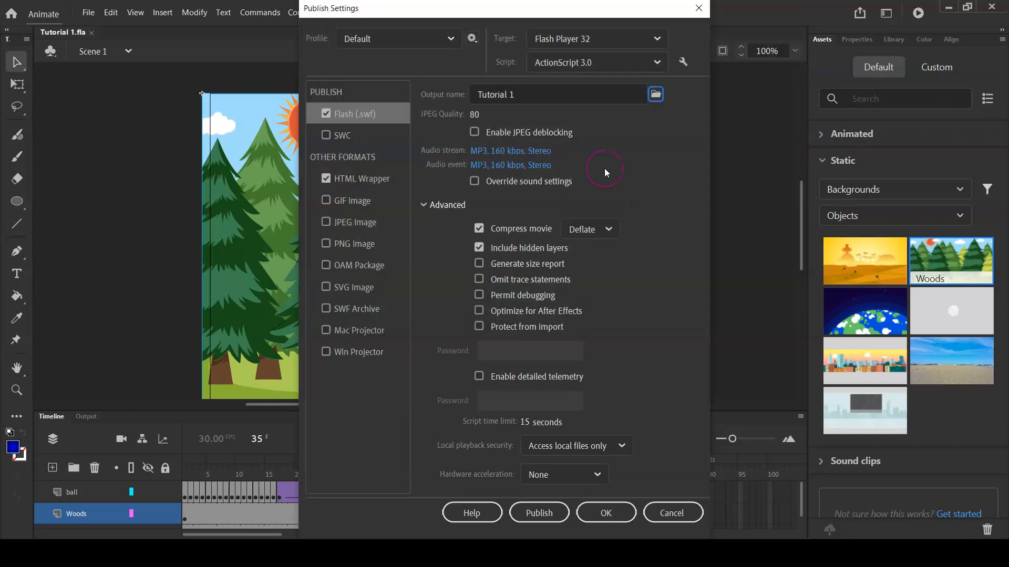
Publish the movie in the Flash (.swf) and HTML Wrapper formats and accept the publish settings
click(599, 514)
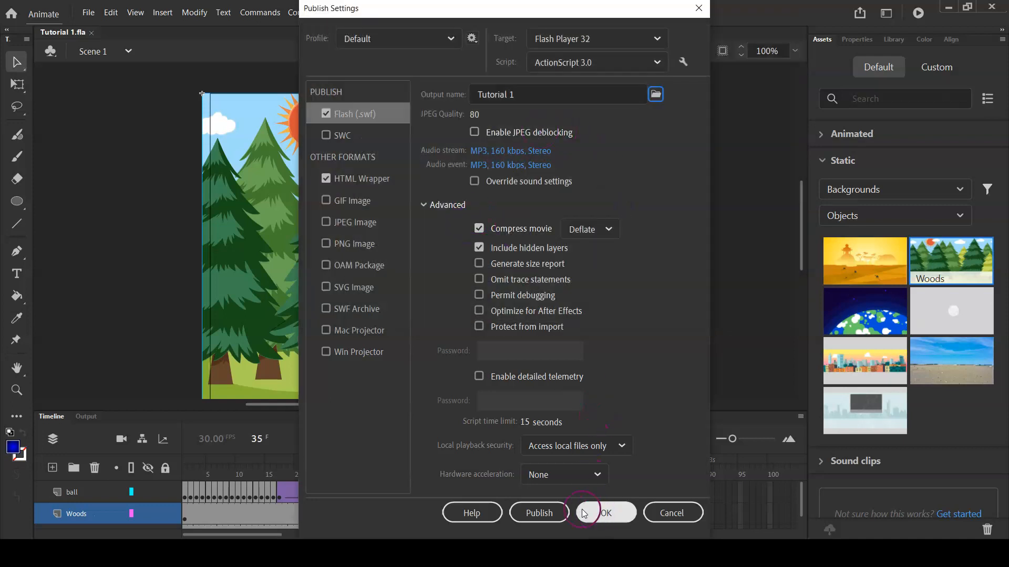
click(546, 514)
click(604, 514)
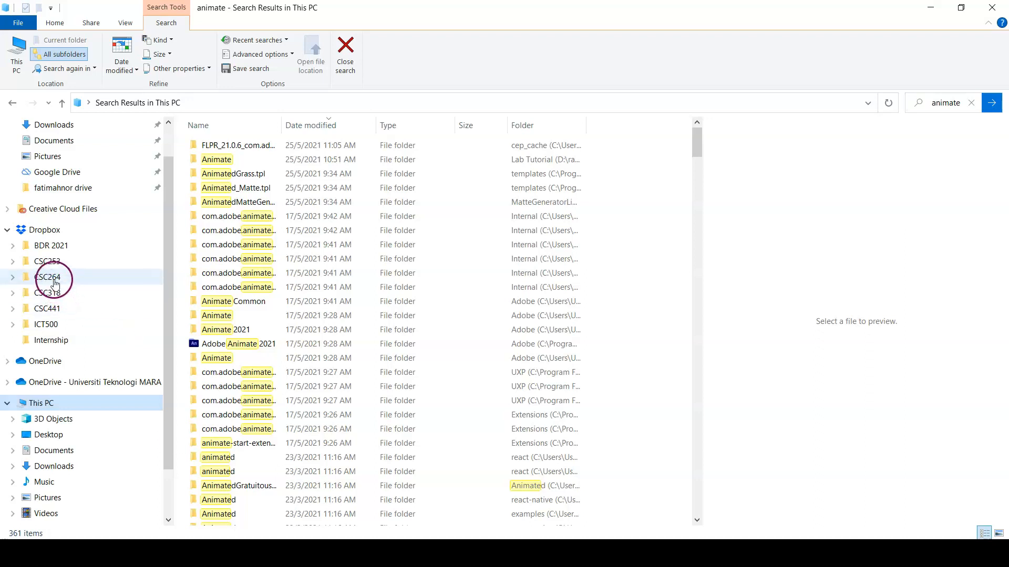
In File Explorer, open the Dropbox > CSC441 > Lab Tutorial > Animate folder containing the published files
click(50, 310)
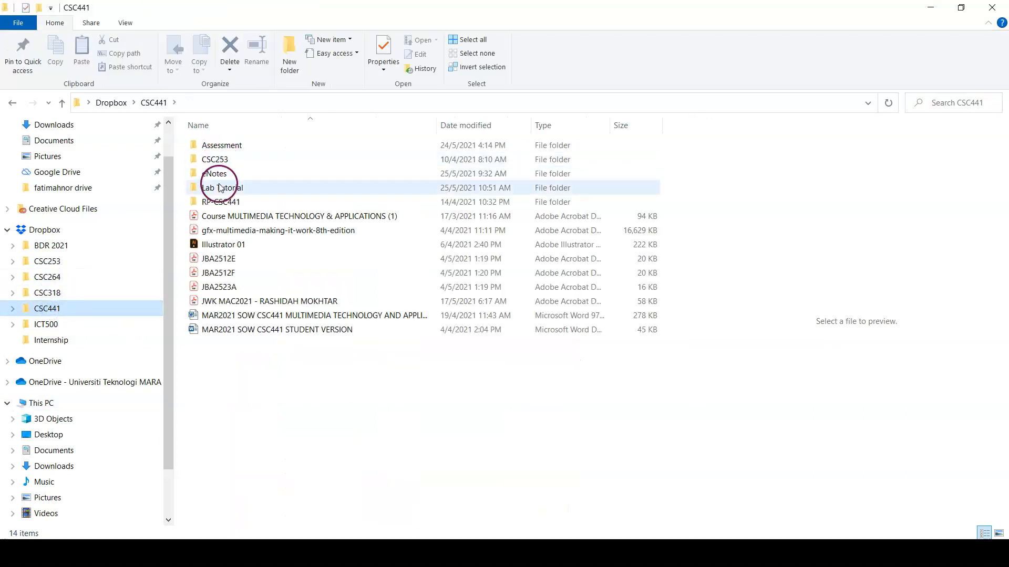
double_click(219, 190)
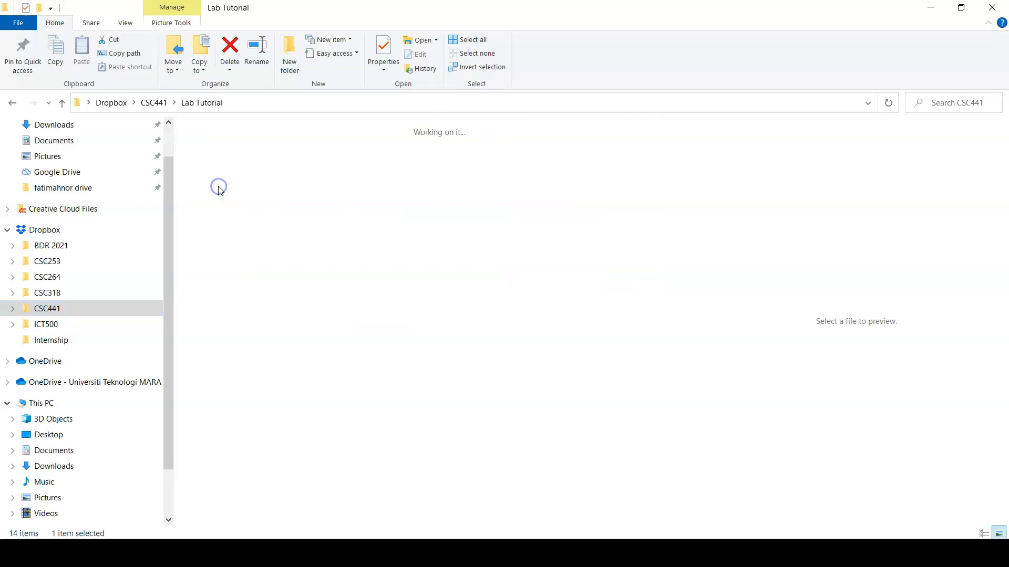
double_click(302, 167)
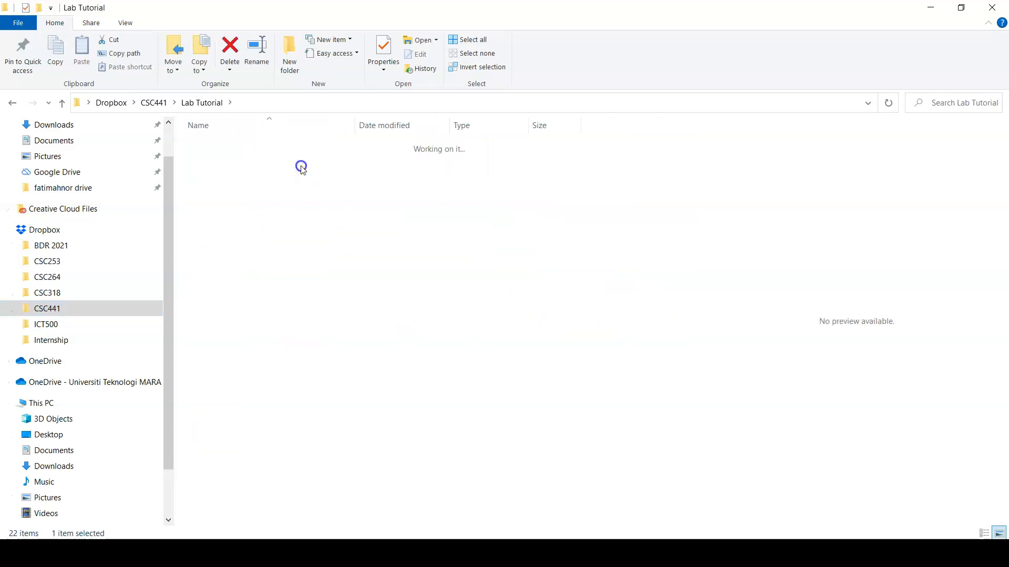
Open the Tutorial 1 SWF movie with Adobe Flash Player 32.0 r0, making it the app always used for .swf files
click(209, 206)
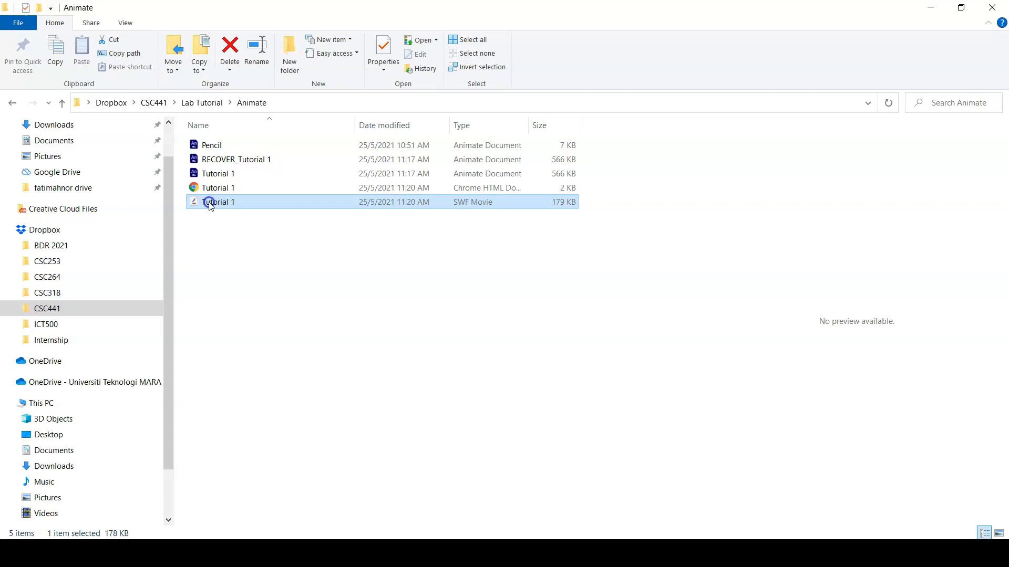
double_click(210, 205)
click(408, 199)
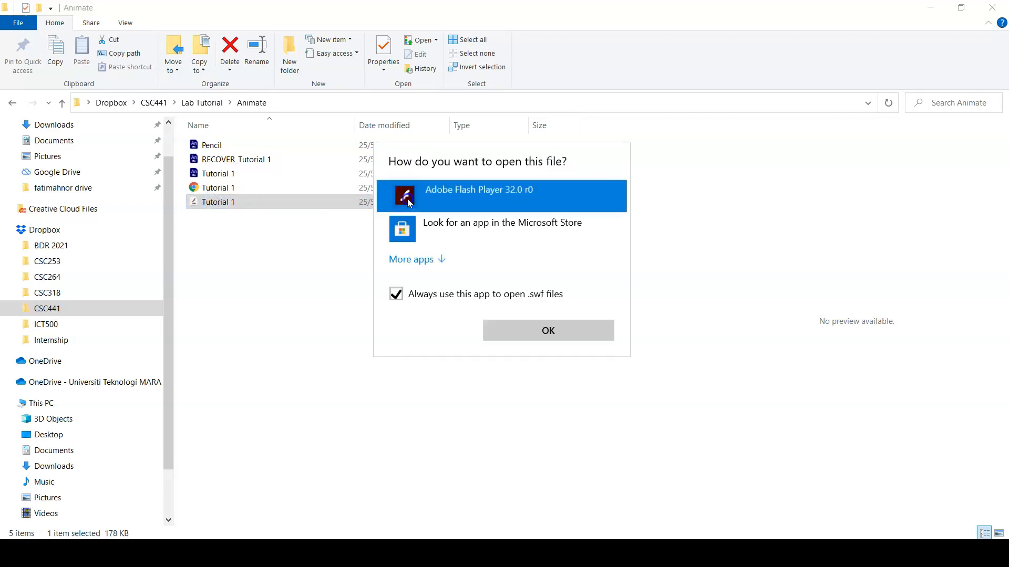
click(536, 330)
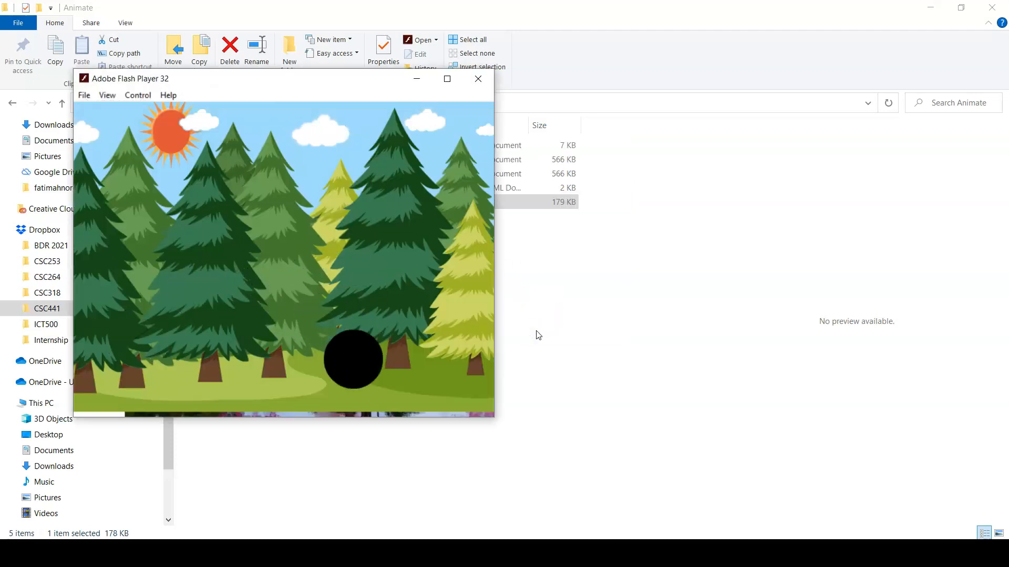
View the published animation in Flash Player, close the player, and switch back to Animate
click(427, 181)
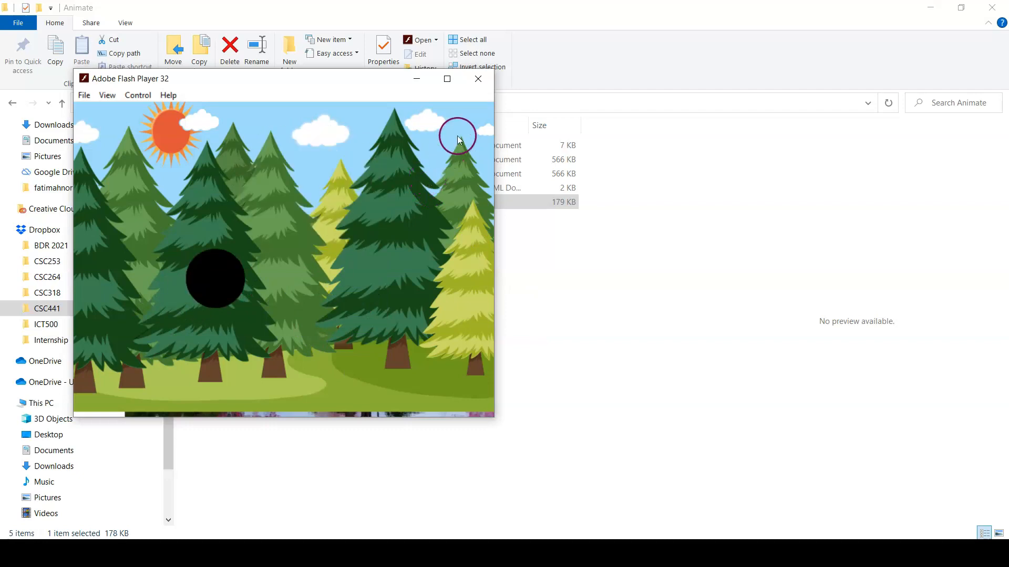
click(477, 79)
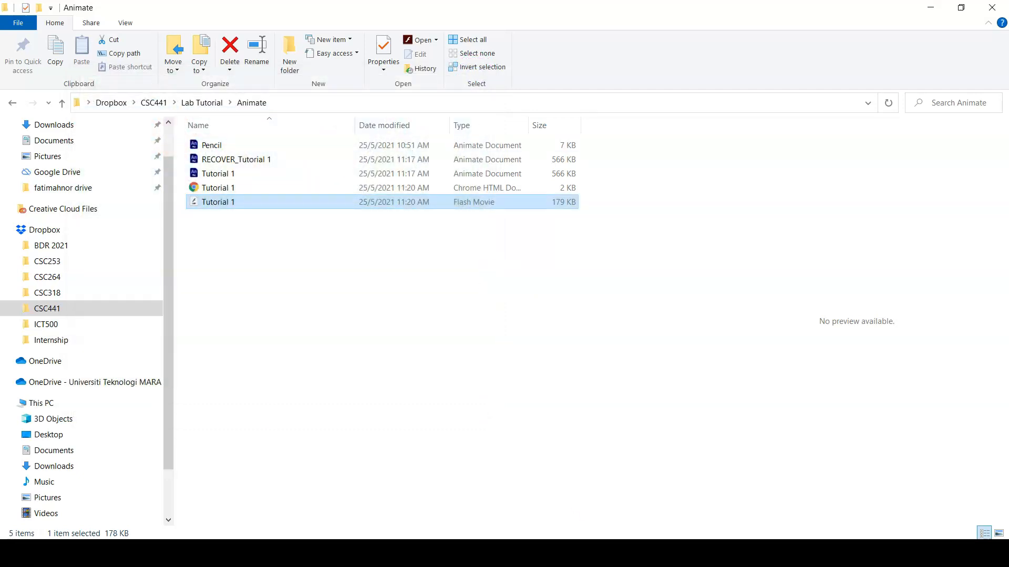
key(alt+Tab)
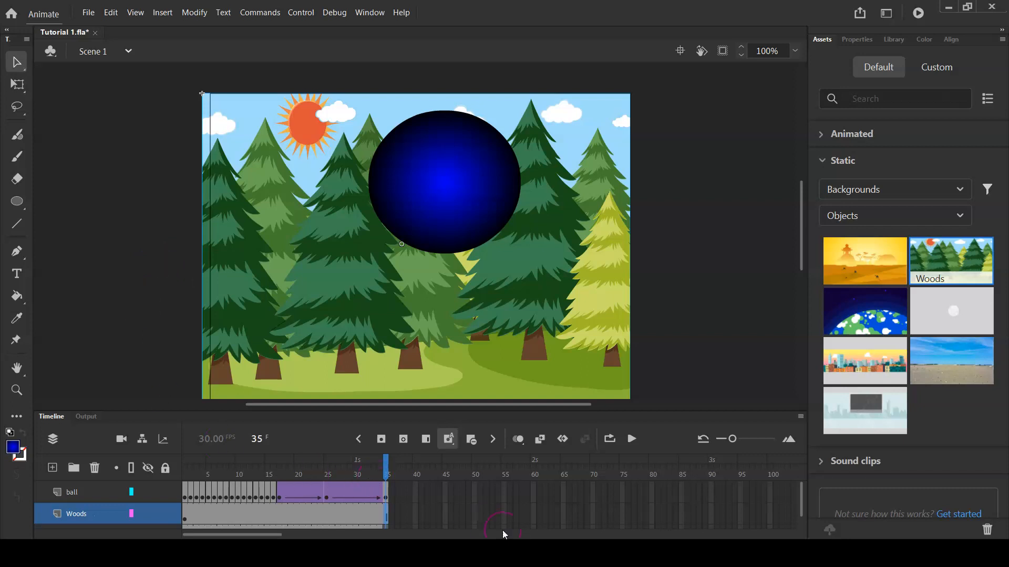
click(617, 518)
mouse_move(535, 551)
click(556, 495)
click(537, 459)
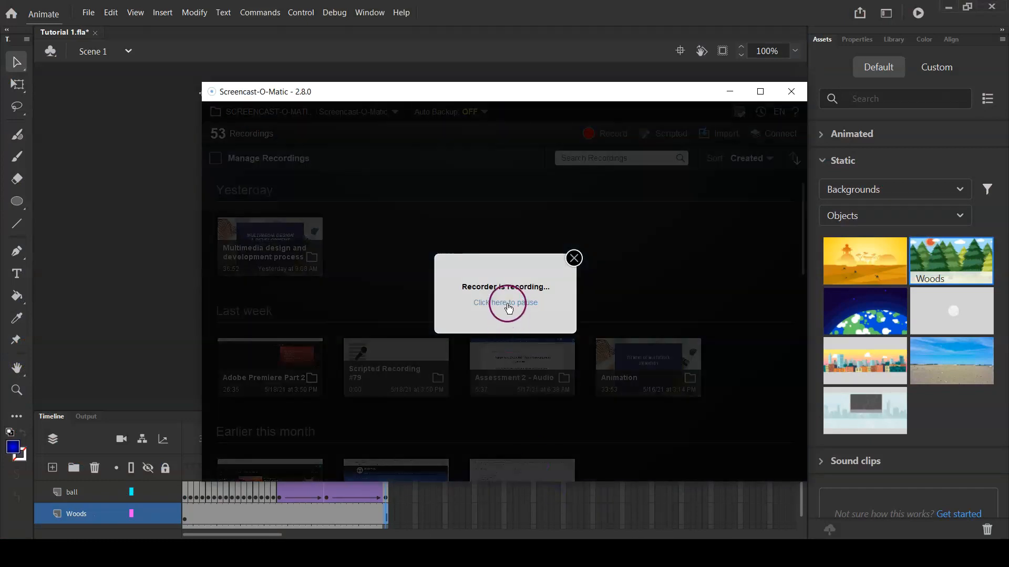